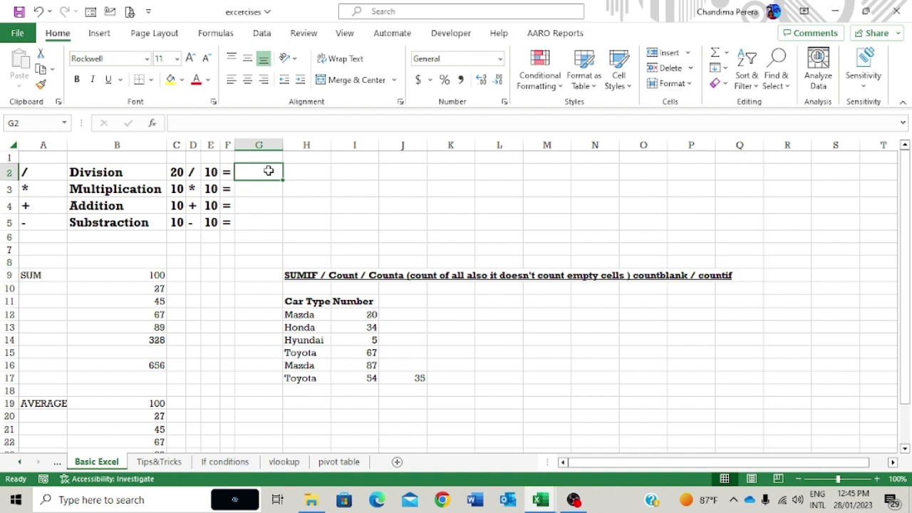
Review the division, multiplication, addition and subtraction operator symbols in cells A2 to A5.
{"action": "left_click", "coordinate": [51, 173]}
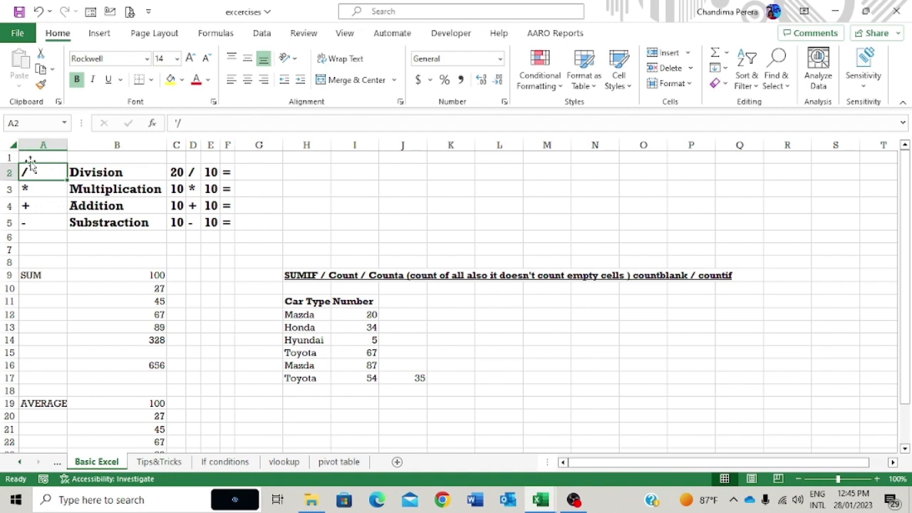
{"action": "left_click", "coordinate": [29, 189]}
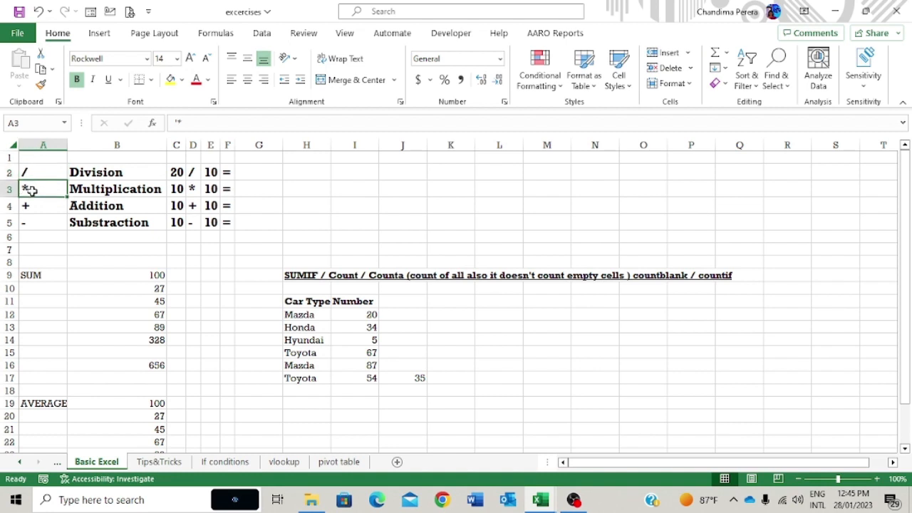
{"action": "left_click", "coordinate": [45, 207]}
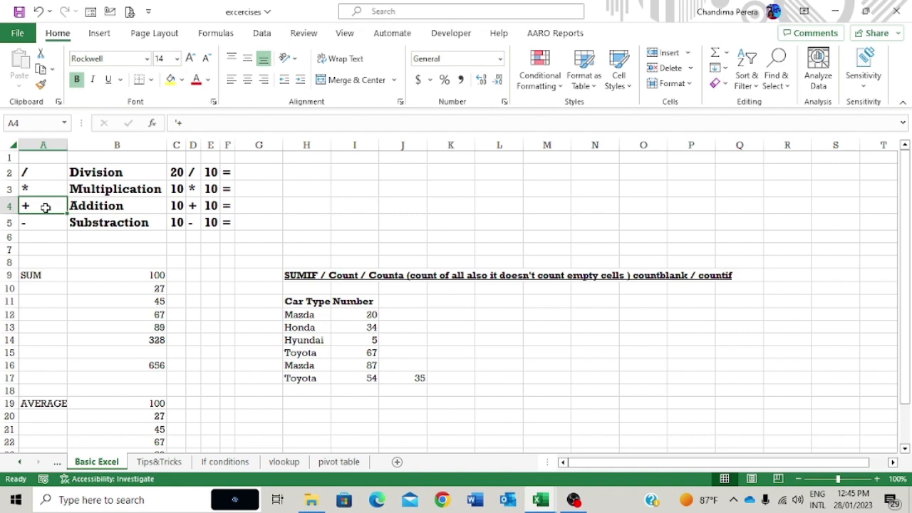
{"action": "left_click", "coordinate": [43, 225]}
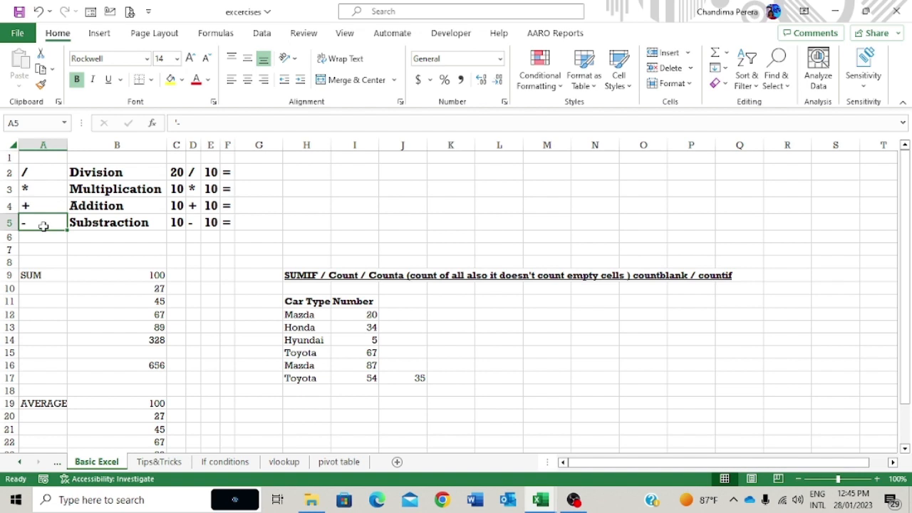
Enter the formula =C2/E2 in cell G2 to calculate the Division row, and check the formula.
{"action": "left_click", "coordinate": [253, 177]}
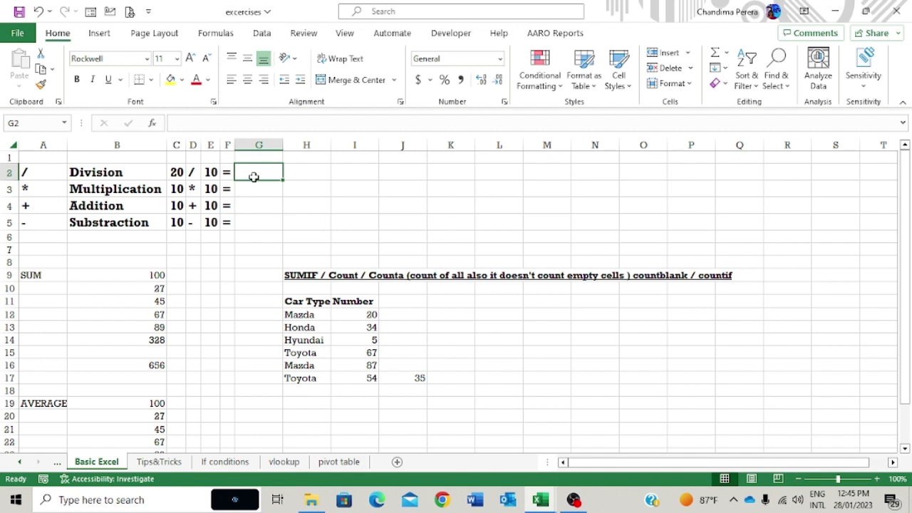
{"action": "type", "text": "="}
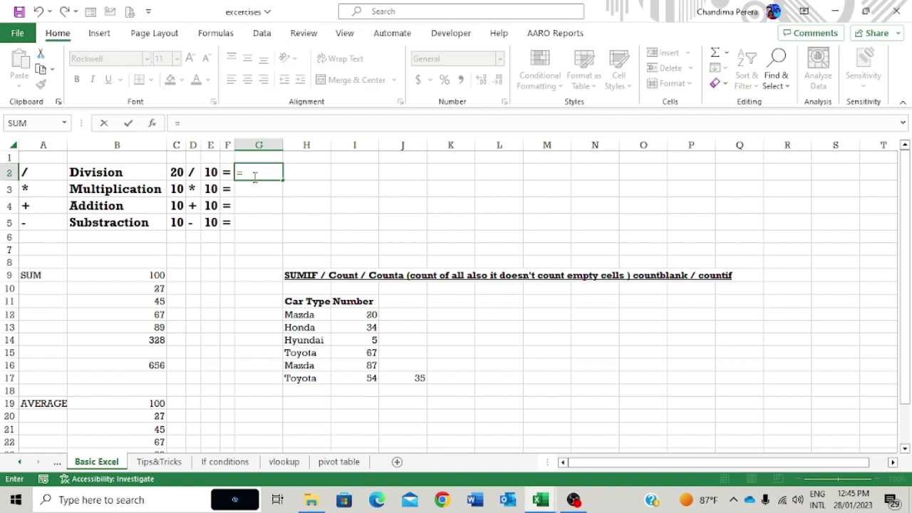
{"action": "left_click", "coordinate": [173, 172]}
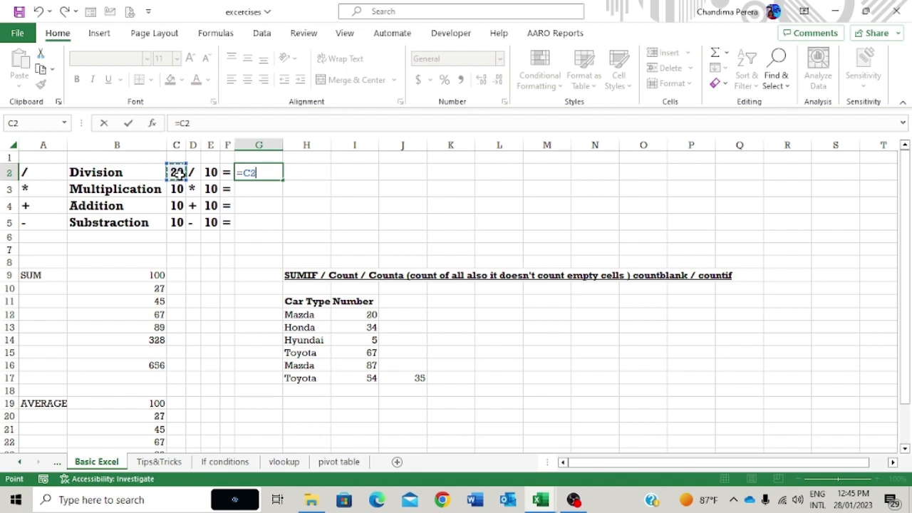
{"action": "type", "text": "/"}
{"action": "left_click", "coordinate": [211, 173]}
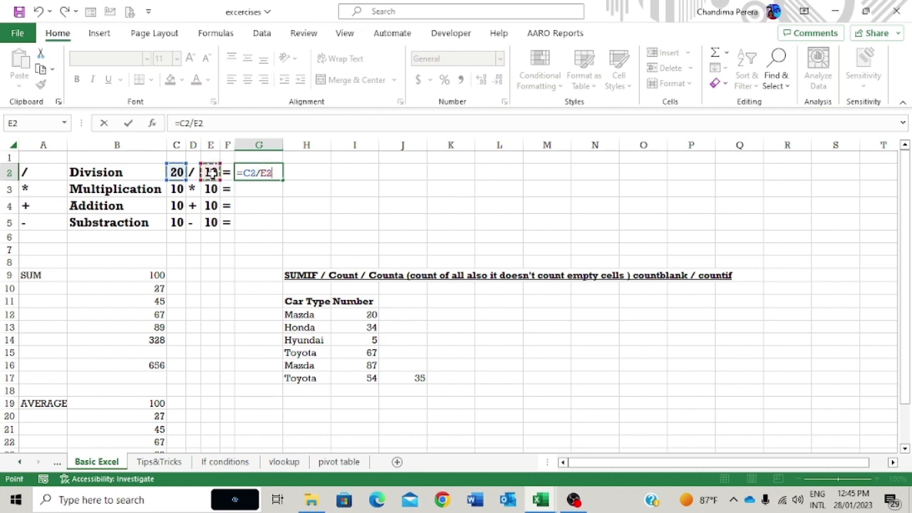
{"action": "key", "text": "Return"}
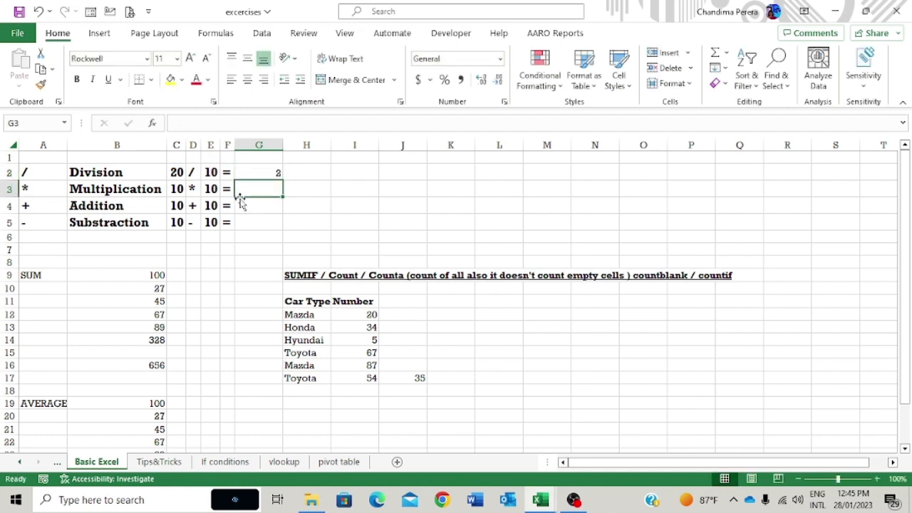
{"action": "left_click", "coordinate": [261, 172]}
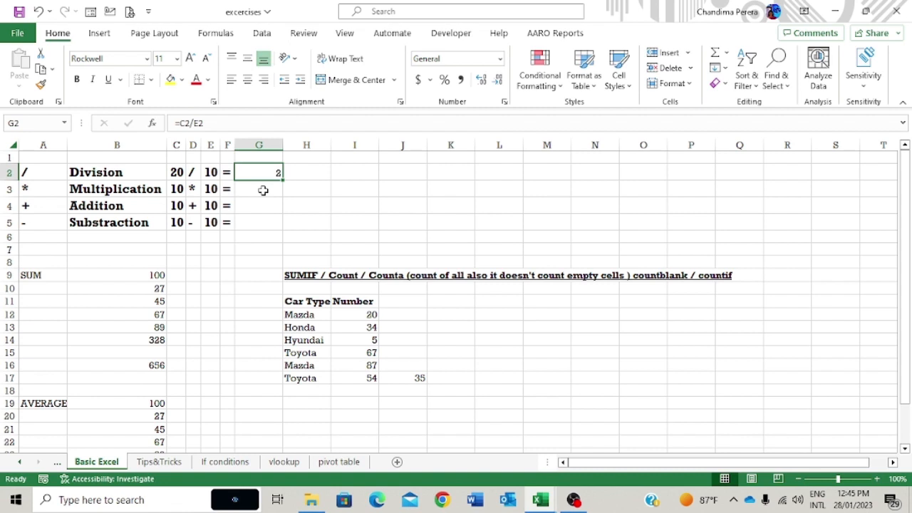
Enter the formula =C3*E3 in cell G3 to calculate the Multiplication row, and check the formula.
{"action": "left_click", "coordinate": [263, 190]}
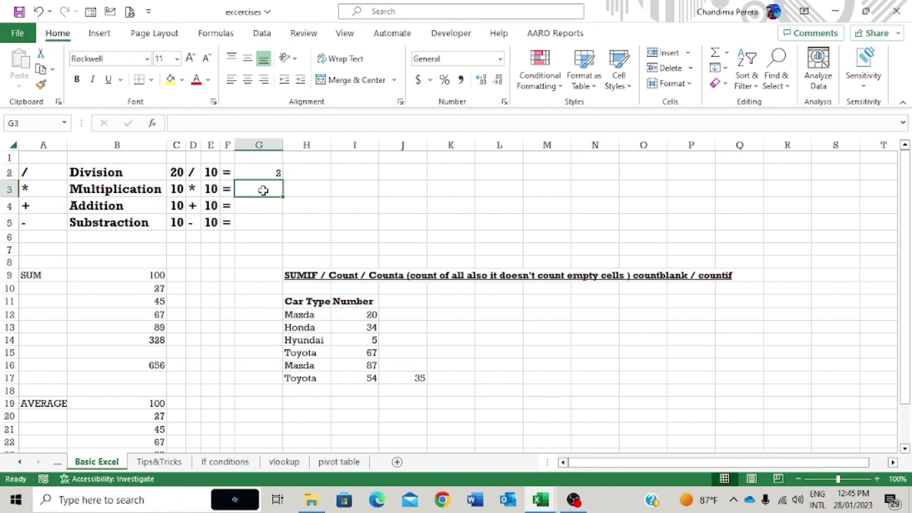
{"action": "type", "text": "="}
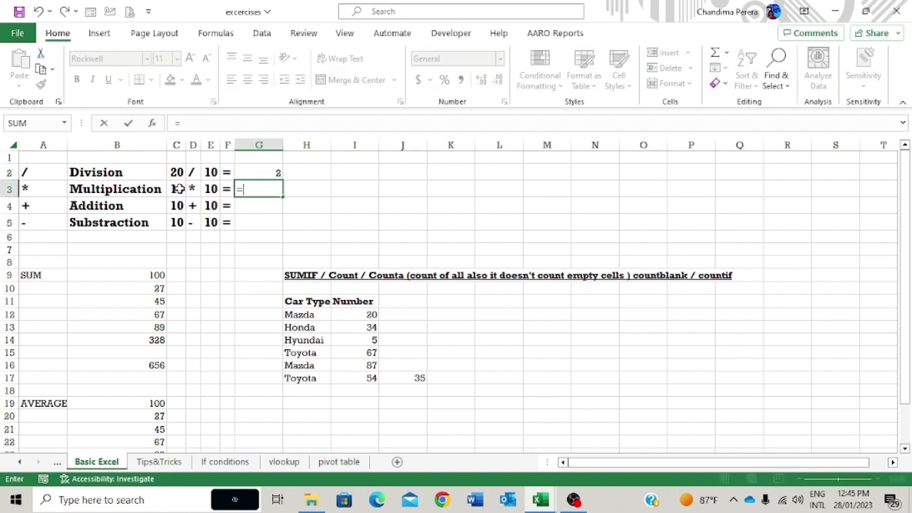
{"action": "left_click", "coordinate": [177, 188]}
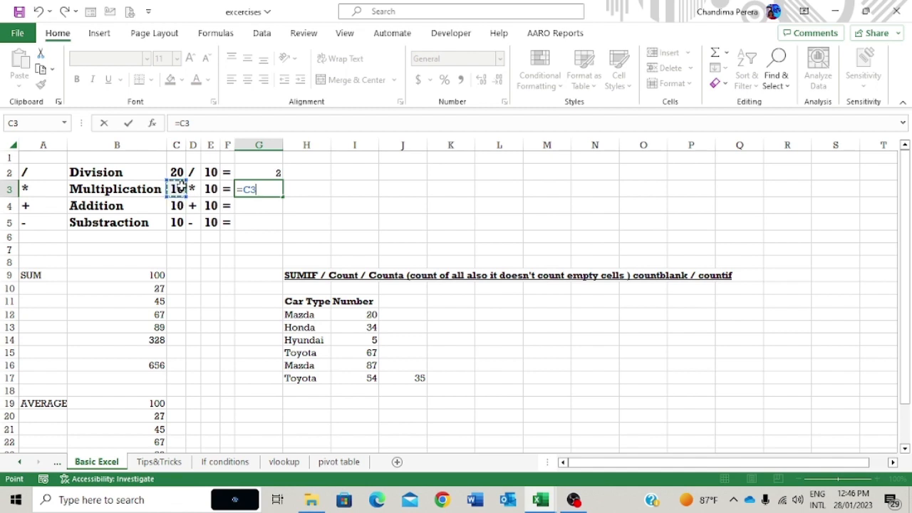
{"action": "type", "text": "*"}
{"action": "left_click", "coordinate": [214, 189]}
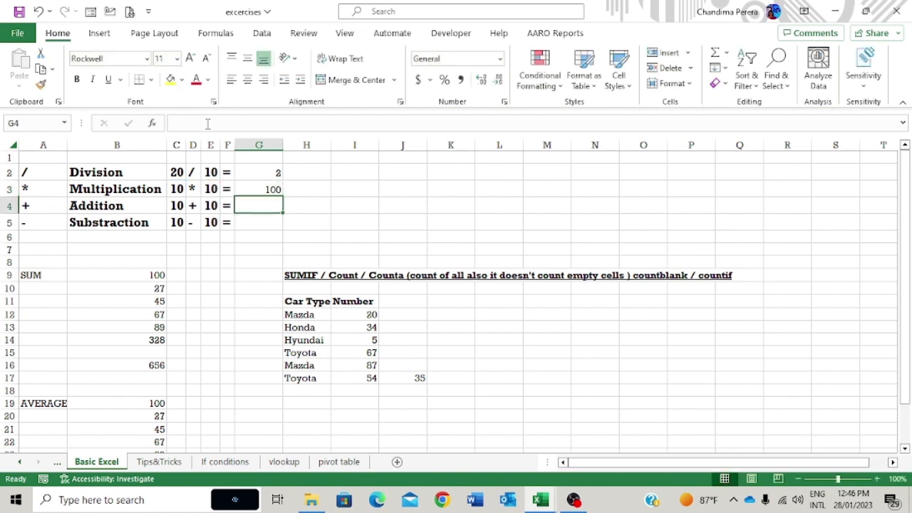
{"action": "key", "text": "Return"}
{"action": "left_click", "coordinate": [262, 190]}
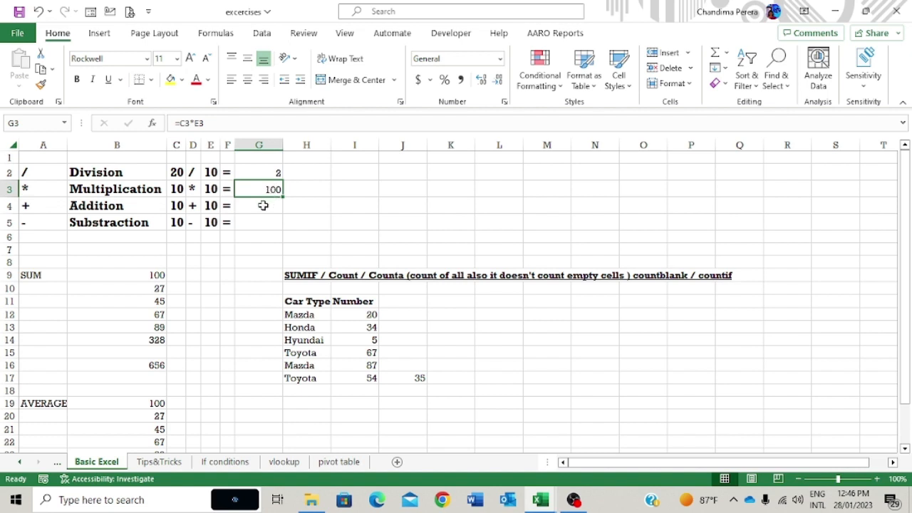
Enter the formula =C4+E4 in cell G4 to calculate the Addition row, and check the formula.
{"action": "left_click", "coordinate": [263, 205]}
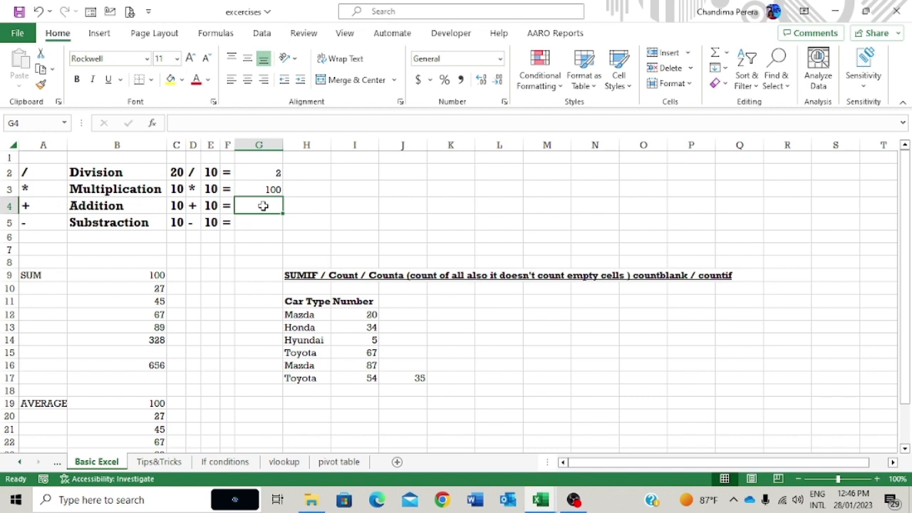
{"action": "type", "text": "="}
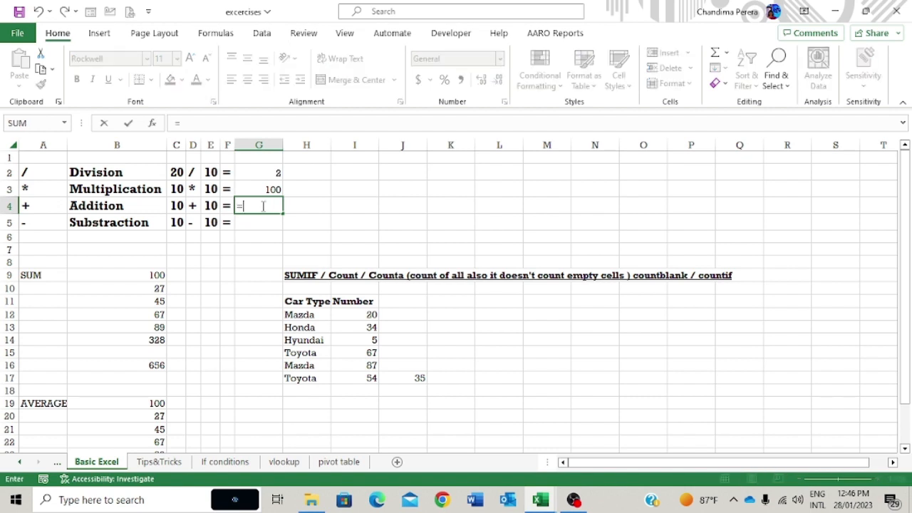
{"action": "left_click", "coordinate": [175, 206]}
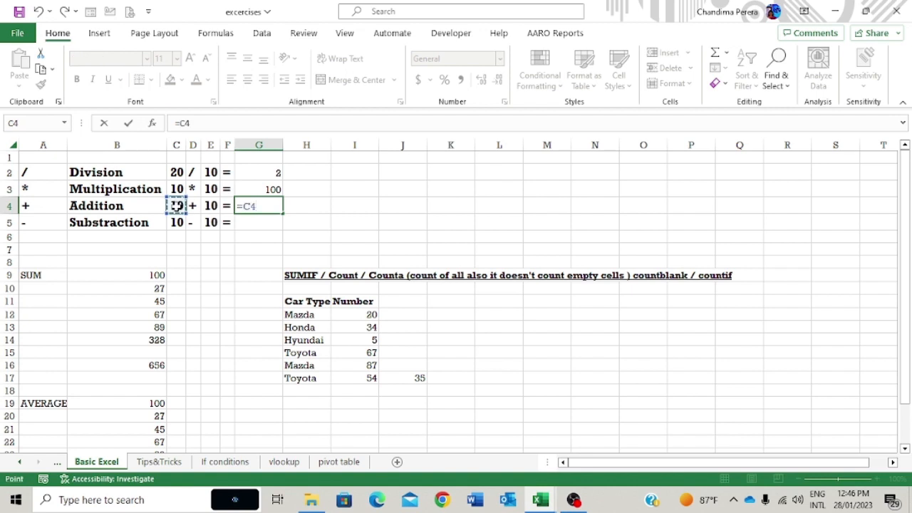
{"action": "type", "text": "+"}
{"action": "left_click", "coordinate": [211, 206]}
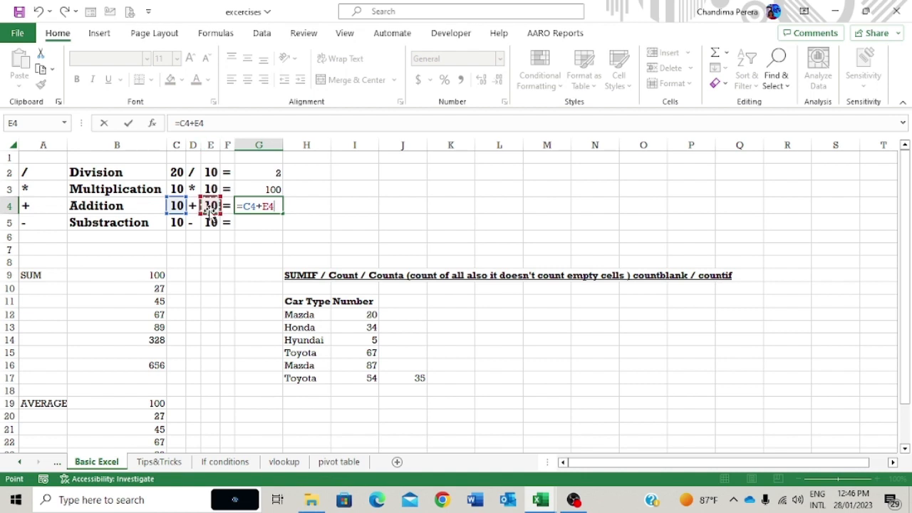
{"action": "key", "text": "Return"}
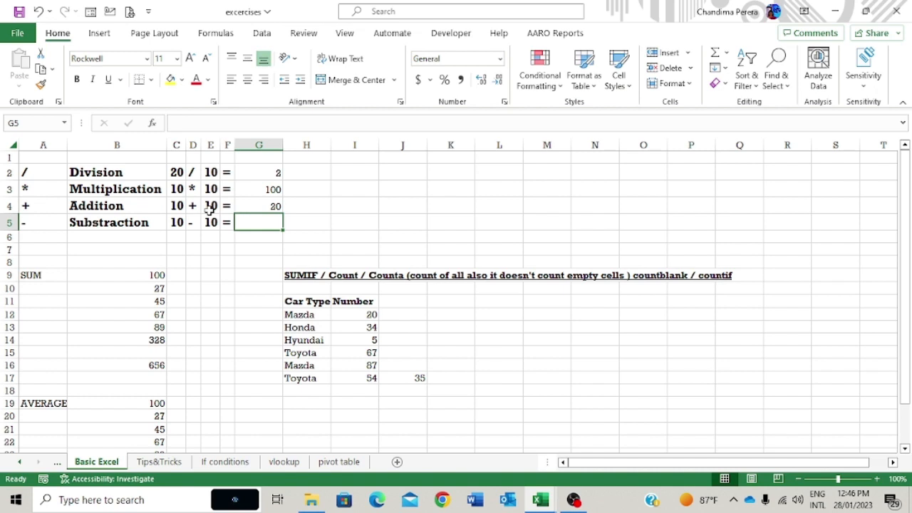
{"action": "left_click", "coordinate": [258, 204]}
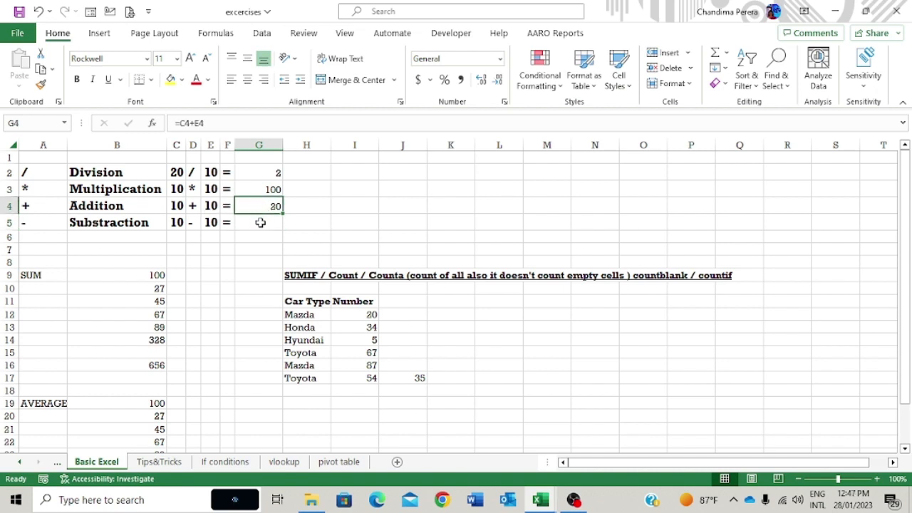
Enter the formula =C5-E5 in cell G5 to calculate the Substraction row, and check the formula.
{"action": "left_click", "coordinate": [261, 224]}
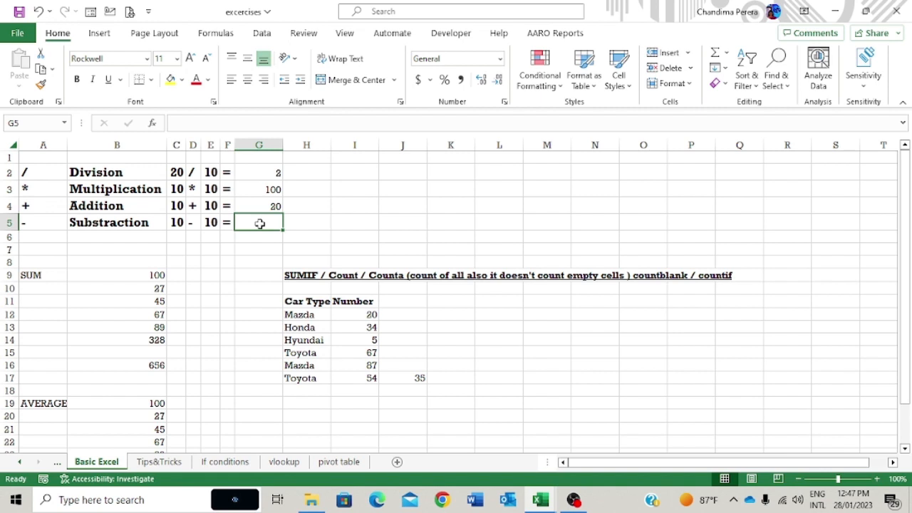
{"action": "type", "text": "="}
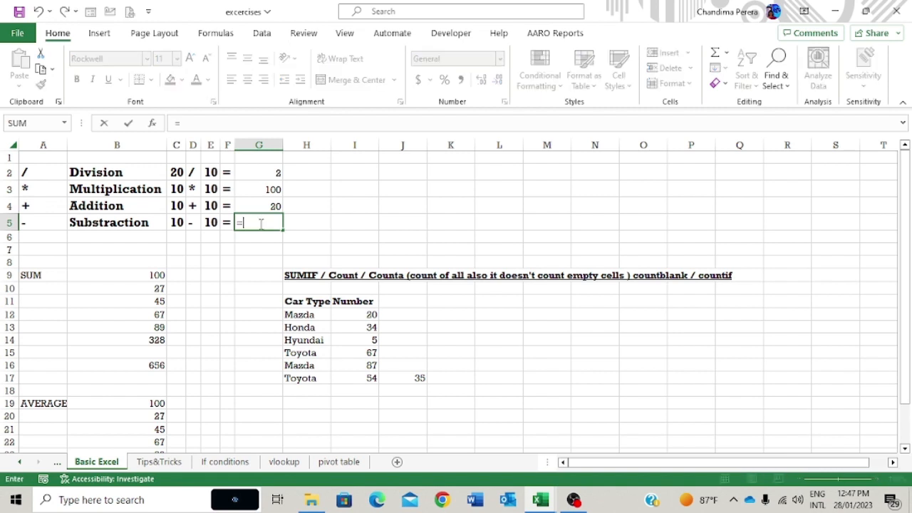
{"action": "left_click", "coordinate": [173, 222]}
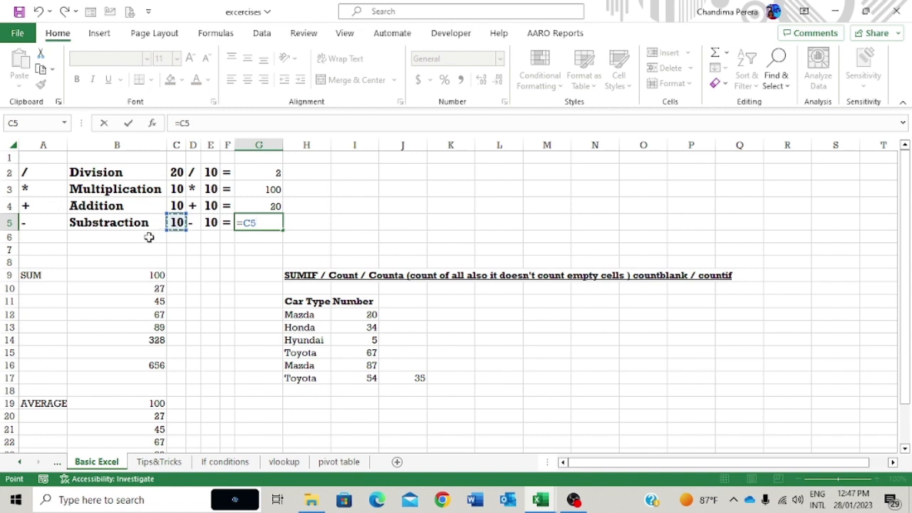
{"action": "type", "text": "-"}
{"action": "left_click", "coordinate": [212, 222]}
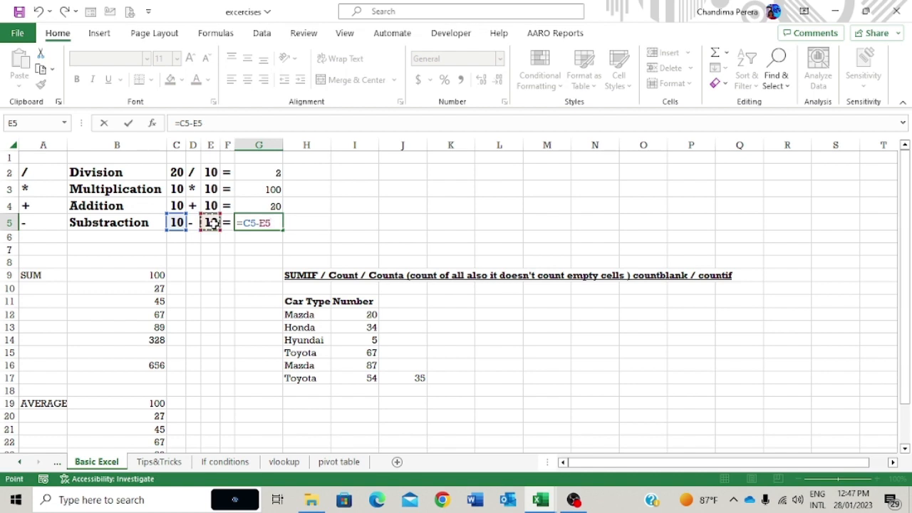
{"action": "key", "text": "Return"}
{"action": "left_click", "coordinate": [270, 220]}
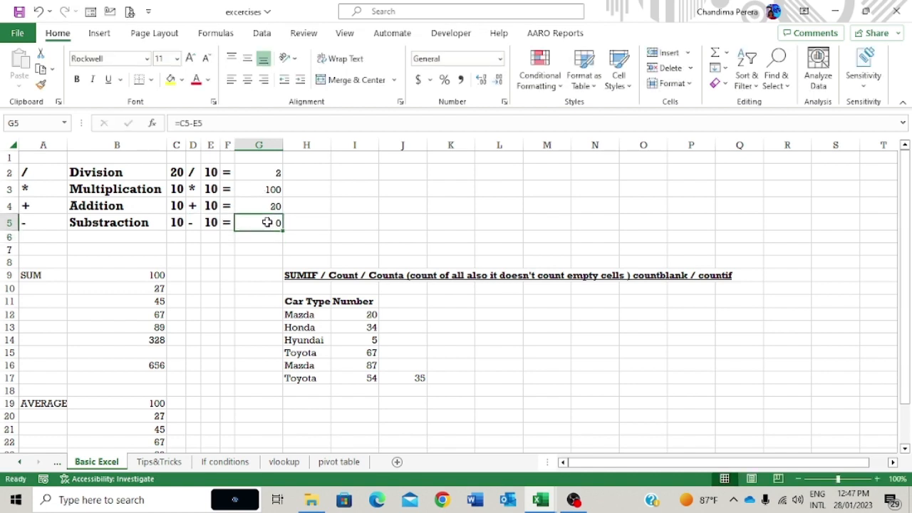
Examine the formulas behind the four results in cells G2 to G5.
{"action": "left_click", "coordinate": [273, 171]}
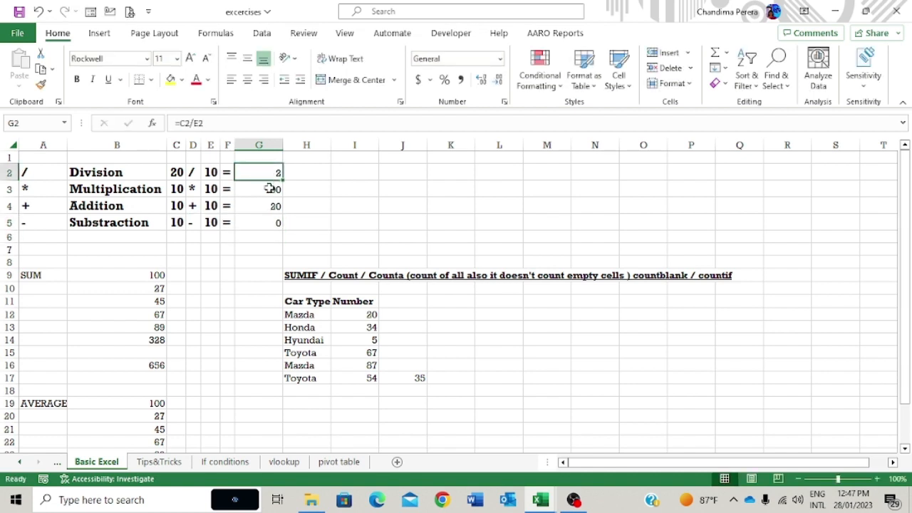
{"action": "left_click", "coordinate": [262, 189]}
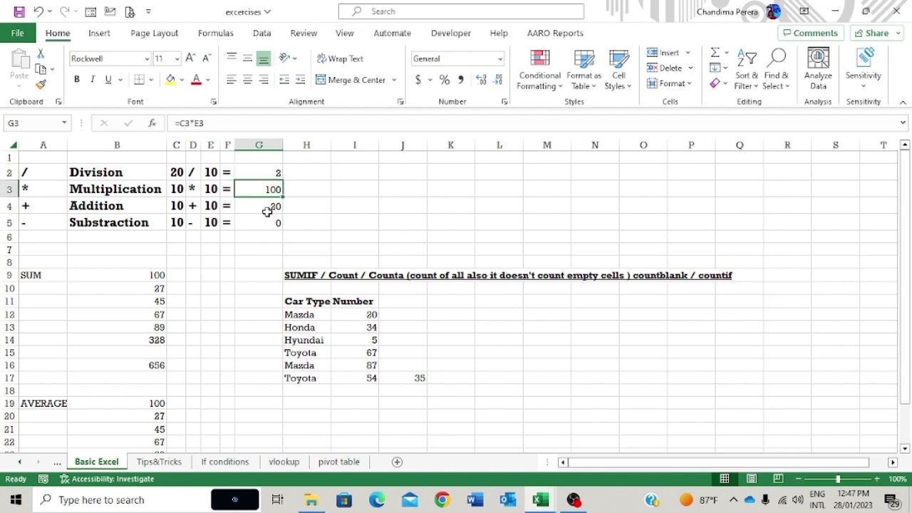
{"action": "left_click", "coordinate": [267, 208]}
{"action": "left_click", "coordinate": [263, 223]}
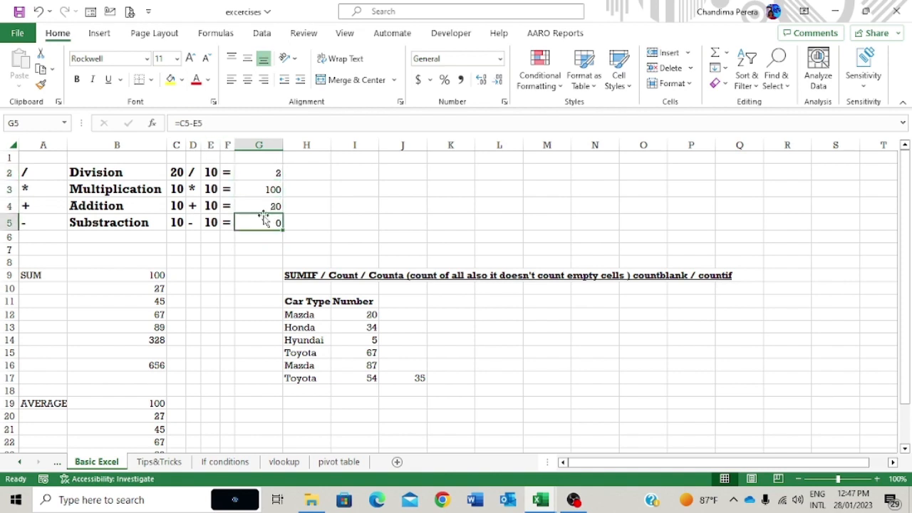
{"action": "left_click", "coordinate": [270, 187]}
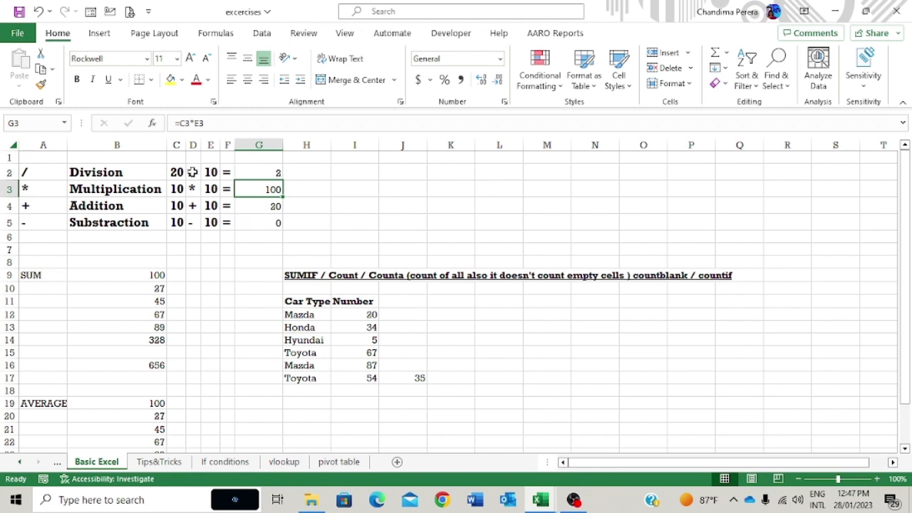
{"action": "left_click", "coordinate": [263, 172]}
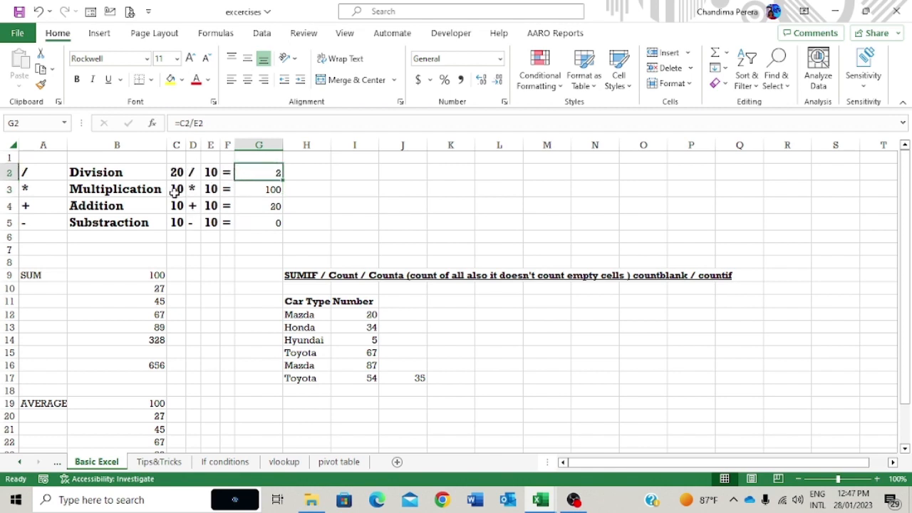
Change the first number of the Multiplication row, cell C3, to 30.
{"action": "left_click", "coordinate": [177, 145]}
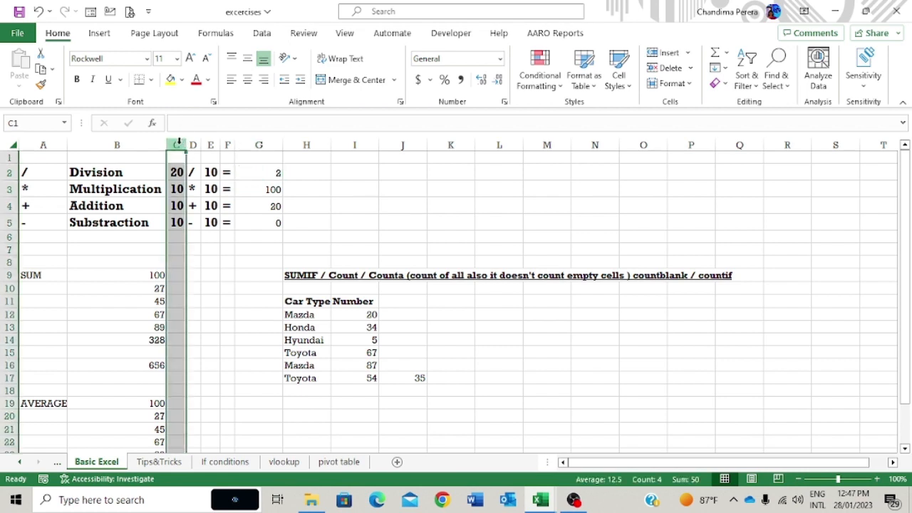
{"action": "left_click", "coordinate": [177, 172]}
{"action": "left_click", "coordinate": [180, 190]}
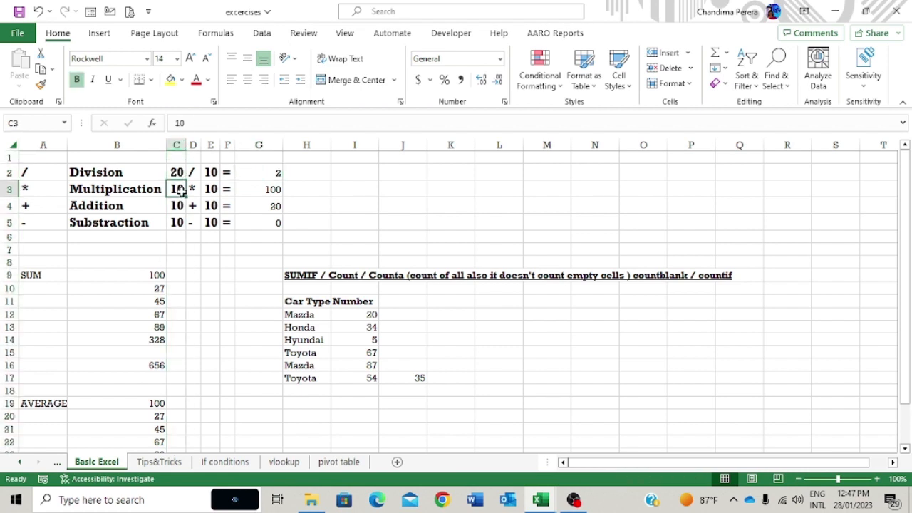
{"action": "type", "text": "30"}
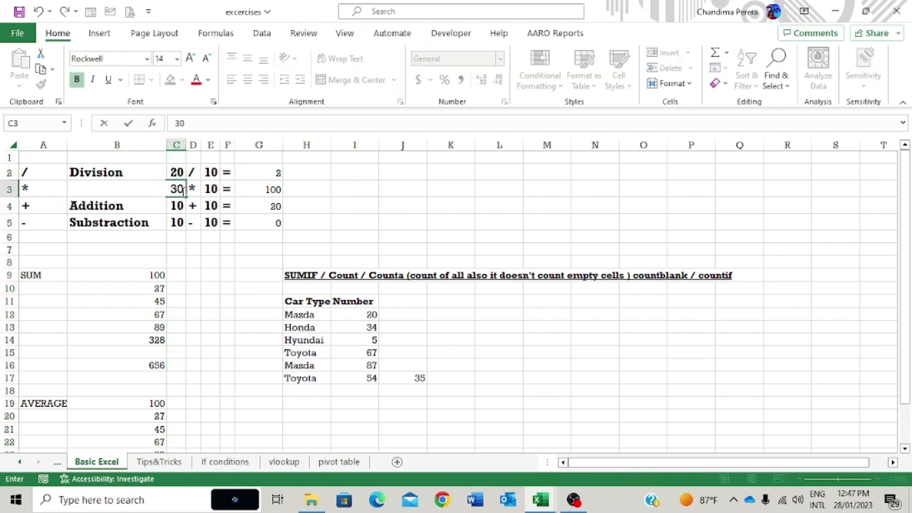
{"action": "key", "text": "Return"}
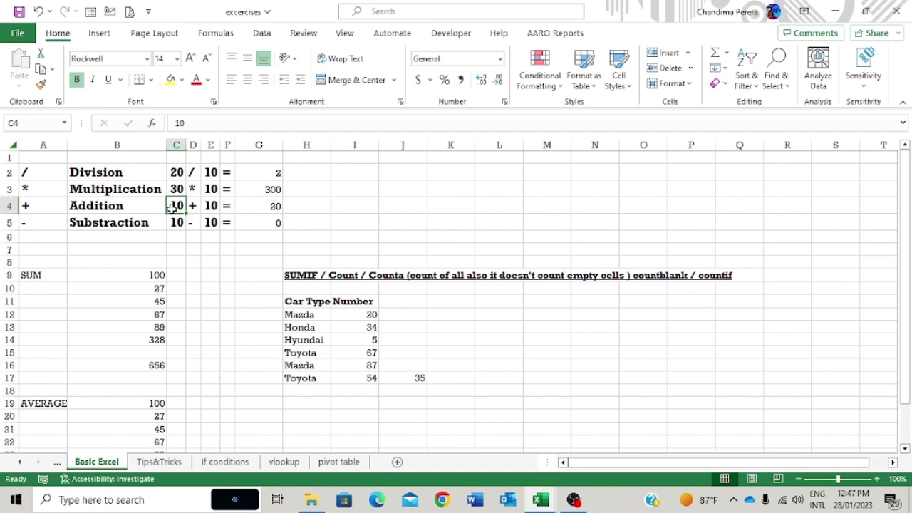
Change the first number of the Substraction row, cell C5, to 230, and check the formula in G5.
{"action": "type", "text": "10"}
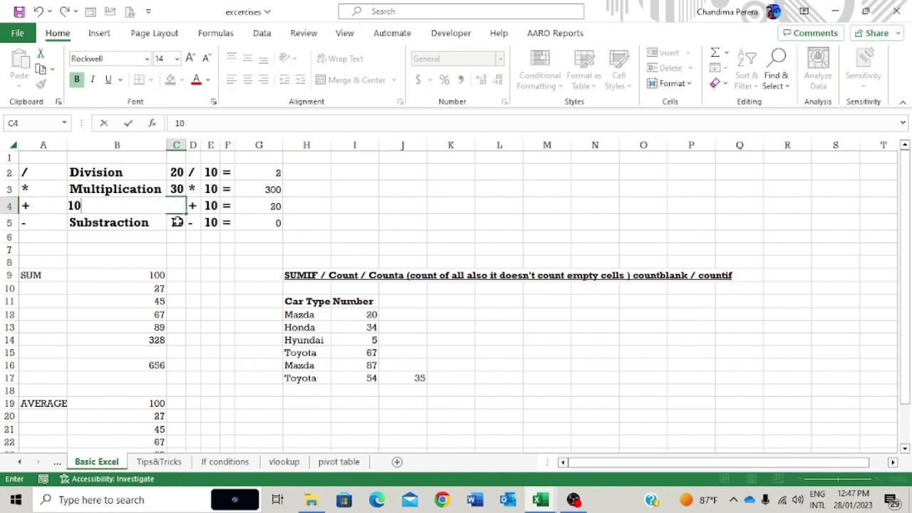
{"action": "key", "text": "Escape"}
{"action": "left_click", "coordinate": [180, 222]}
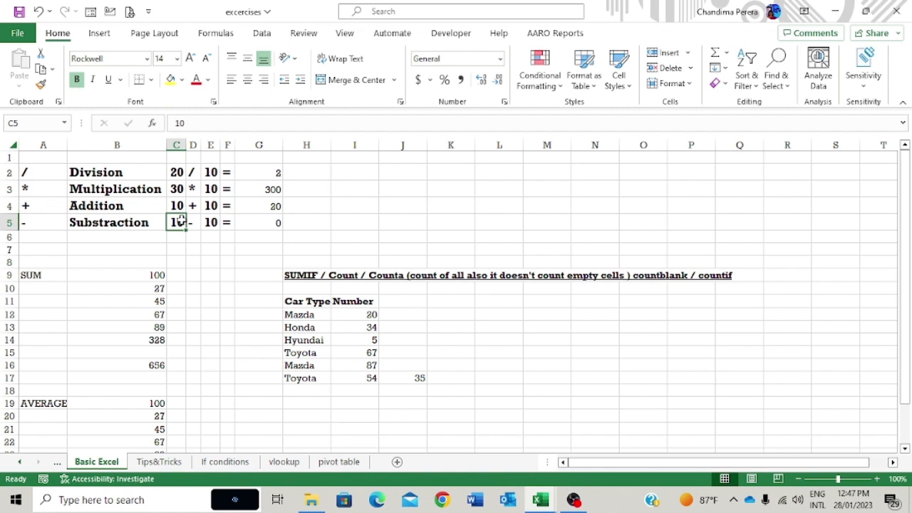
{"action": "type", "text": "230"}
{"action": "key", "text": "Return"}
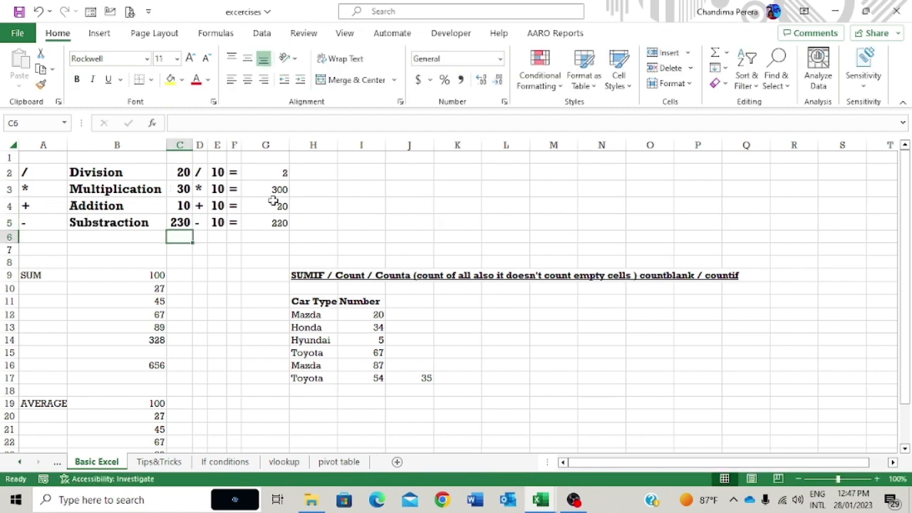
{"action": "left_click", "coordinate": [265, 223]}
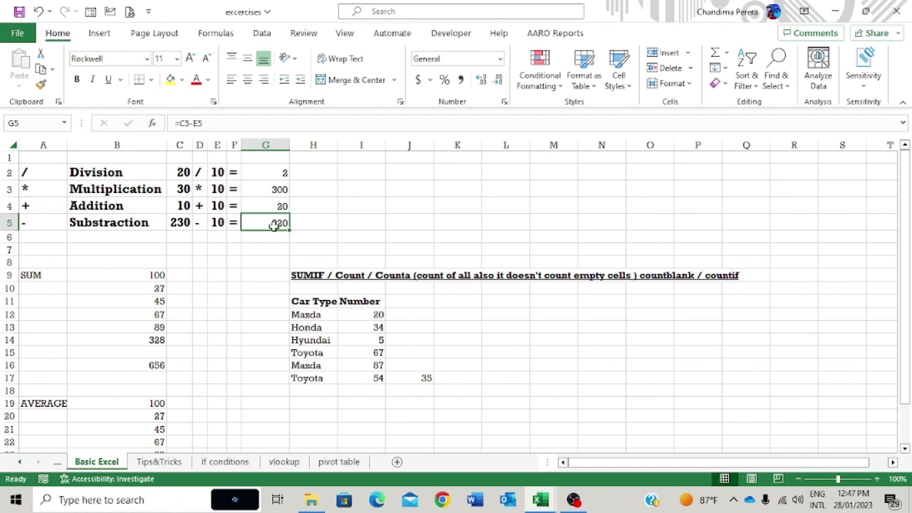
Change the second number of the Addition row, cell E4, to 200, and check the formula in G4.
{"action": "left_click", "coordinate": [217, 178]}
{"action": "left_click", "coordinate": [216, 189]}
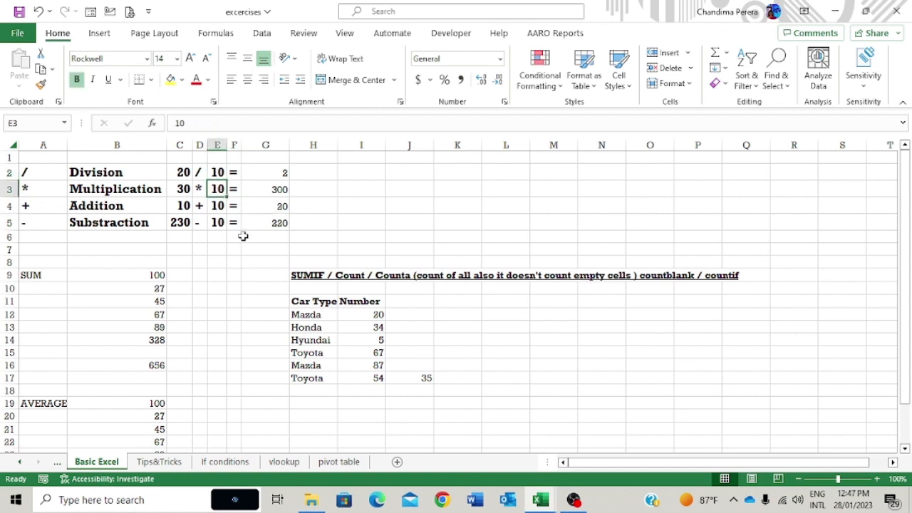
{"action": "key", "text": "F2"}
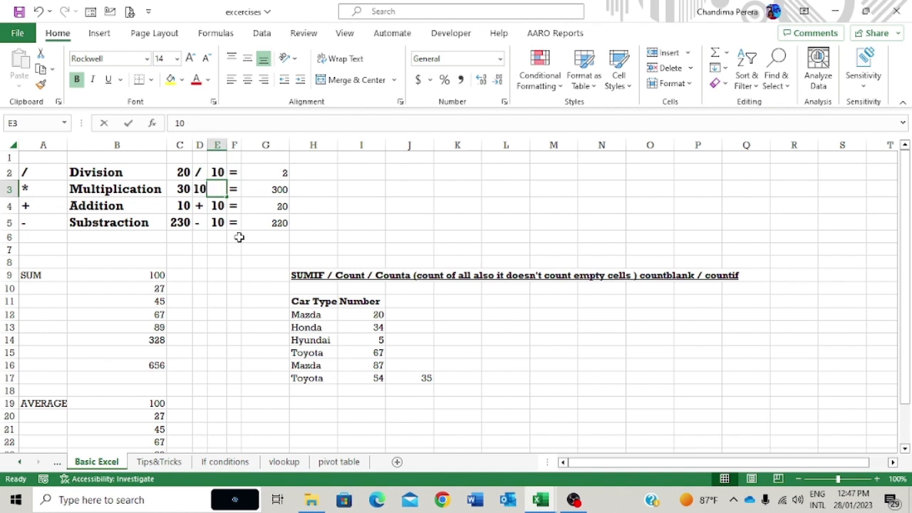
{"action": "key", "text": "Return"}
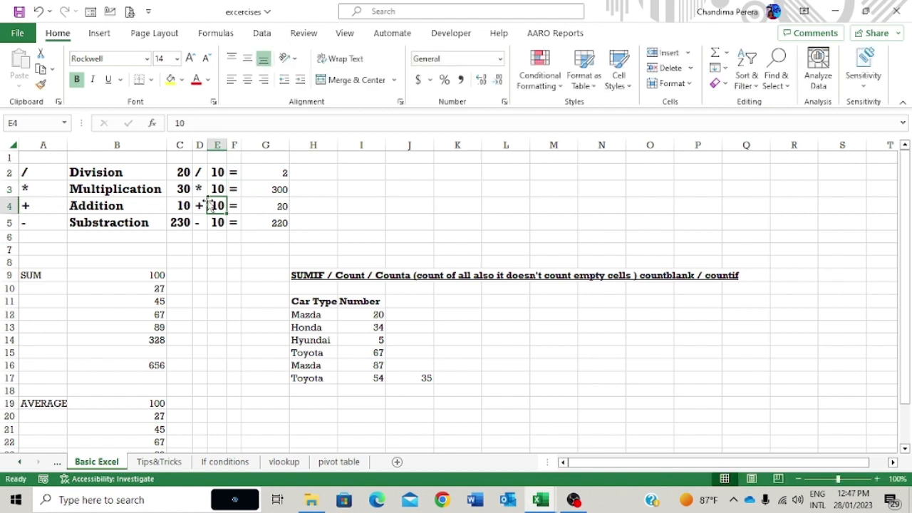
{"action": "type", "text": "200"}
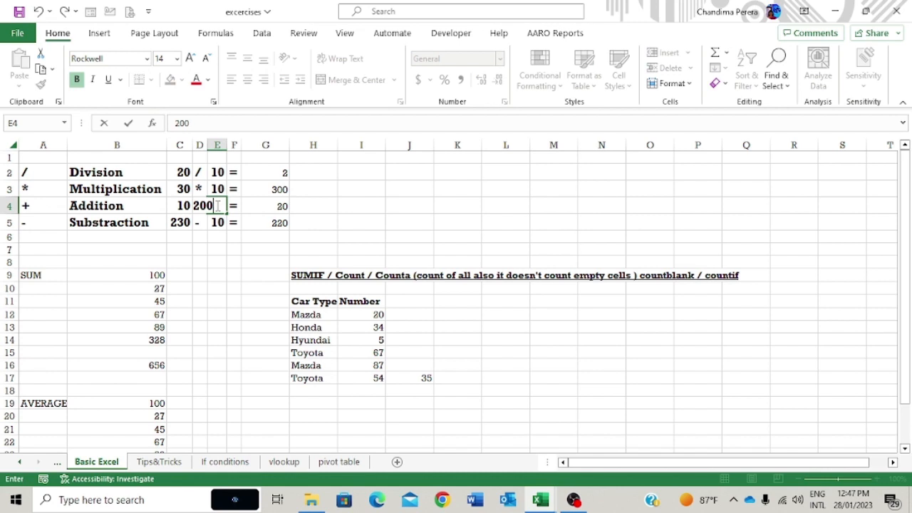
{"action": "key", "text": "Return"}
{"action": "left_click", "coordinate": [281, 206]}
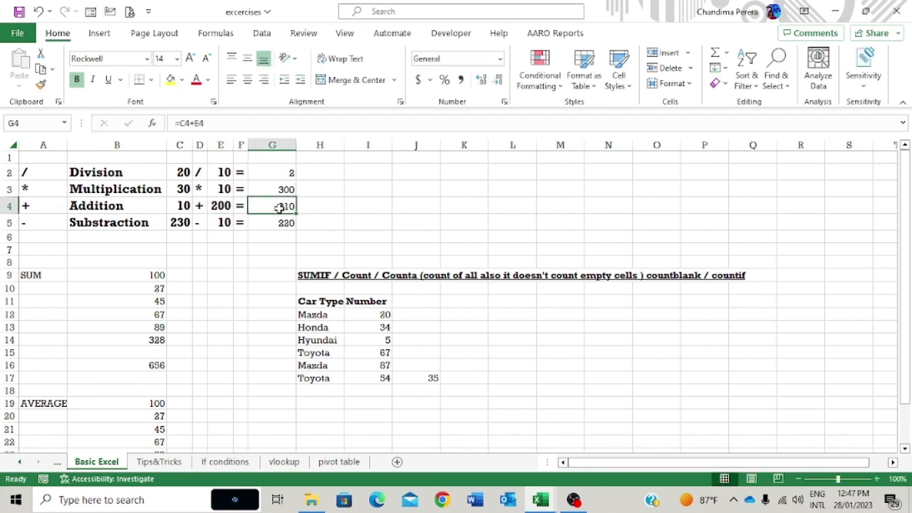
Review the four operation labels in B2 to B5, the equals sign in F2 and the division formula in G2.
{"action": "left_click", "coordinate": [105, 169]}
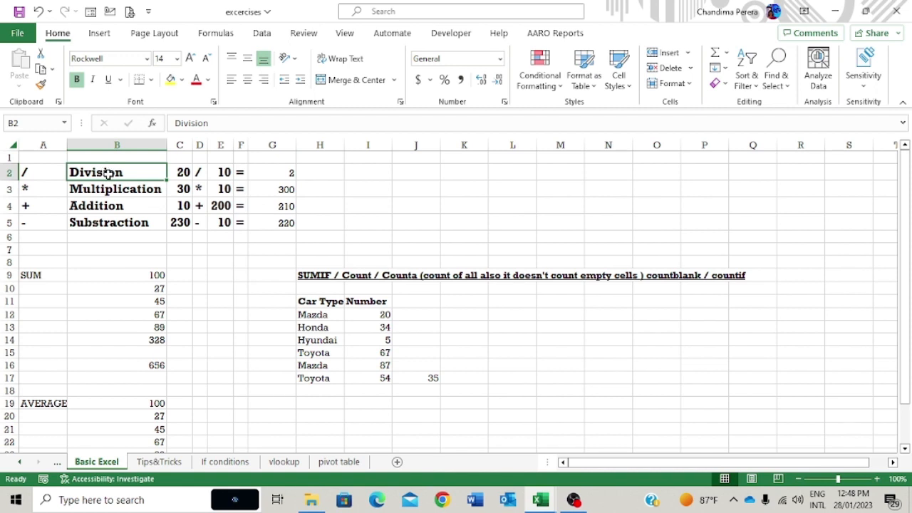
{"action": "left_click", "coordinate": [111, 191]}
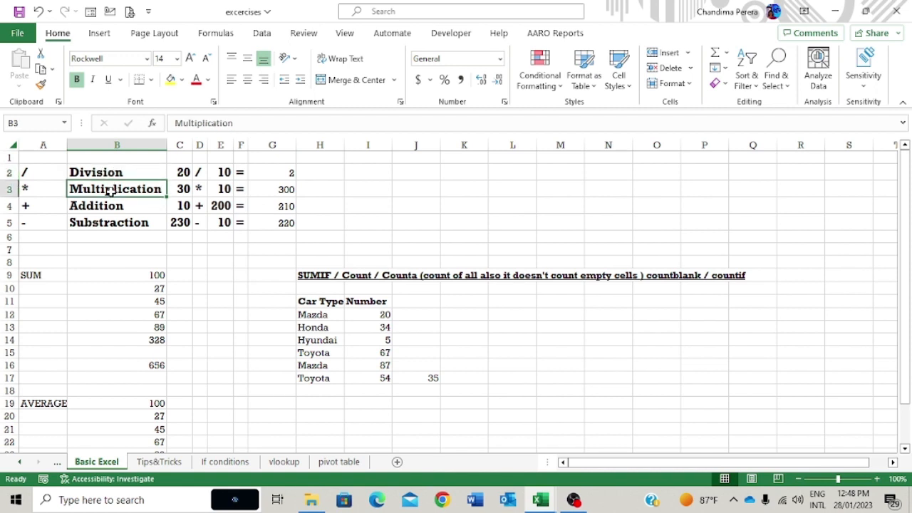
{"action": "left_click", "coordinate": [110, 208]}
{"action": "left_click", "coordinate": [111, 224]}
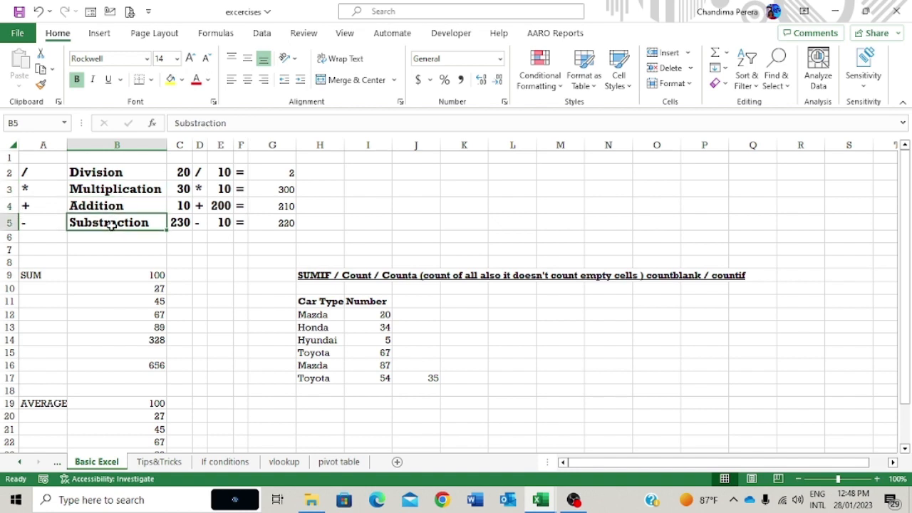
{"action": "left_click", "coordinate": [243, 171]}
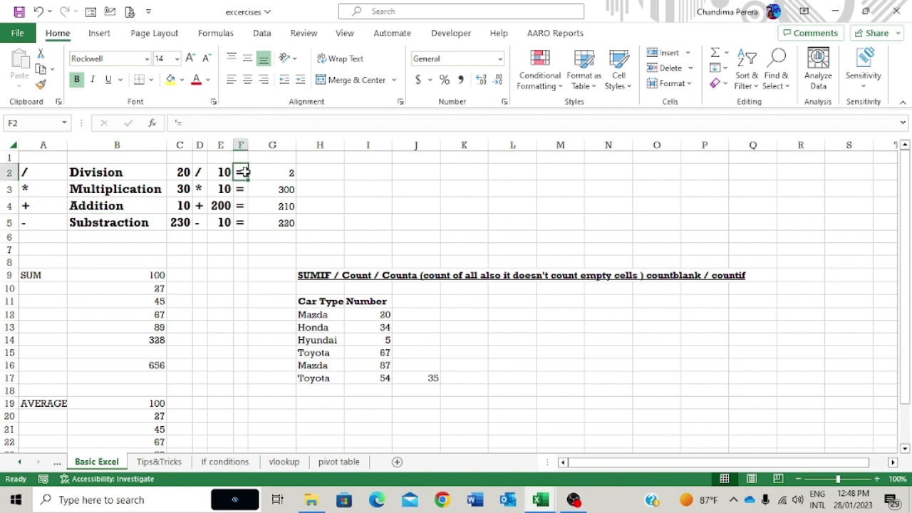
{"action": "left_click", "coordinate": [288, 172]}
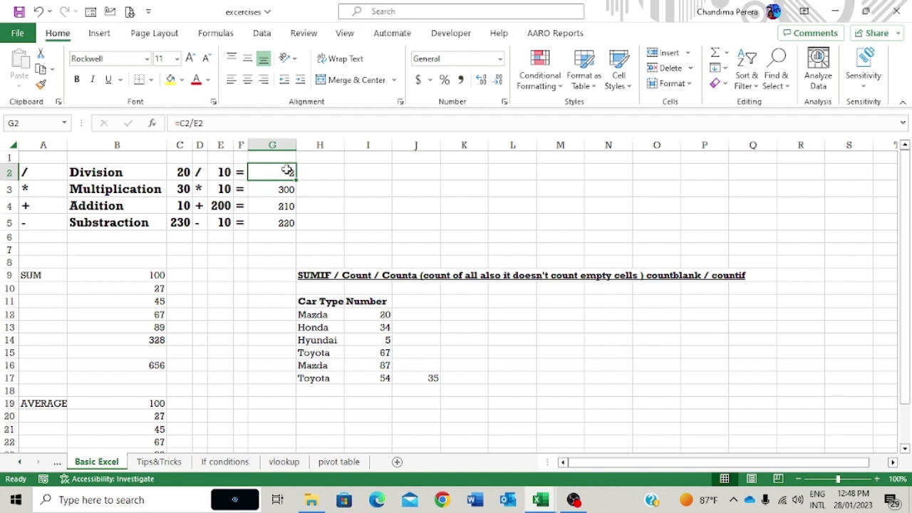
{"action": "left_click", "coordinate": [333, 173]}
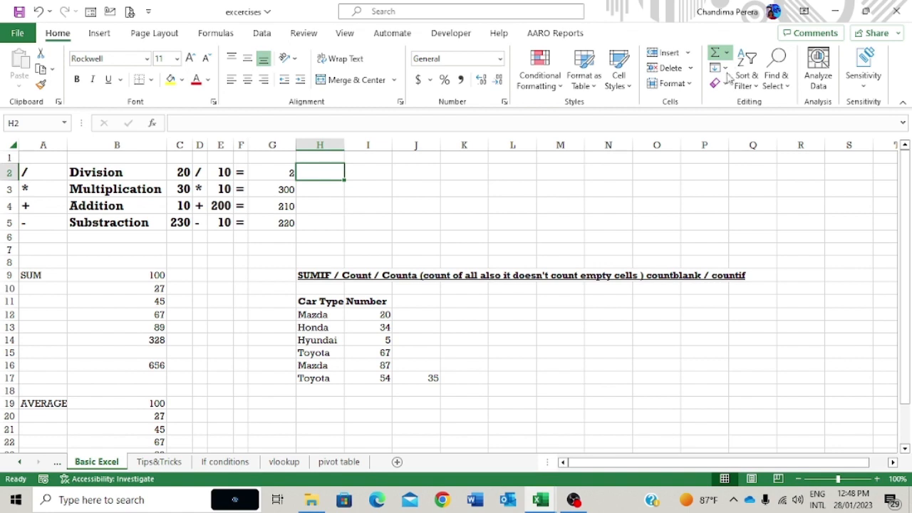
{"action": "left_click", "coordinate": [408, 216]}
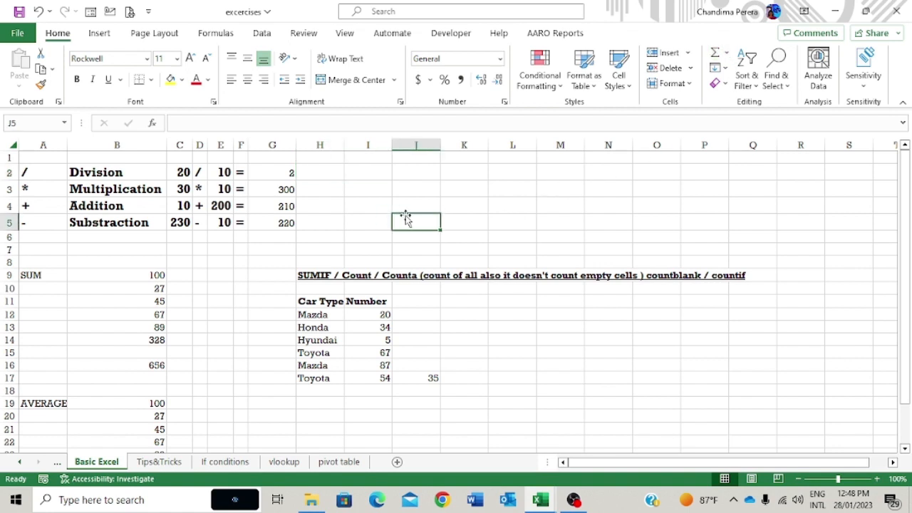
{"action": "left_click", "coordinate": [321, 174]}
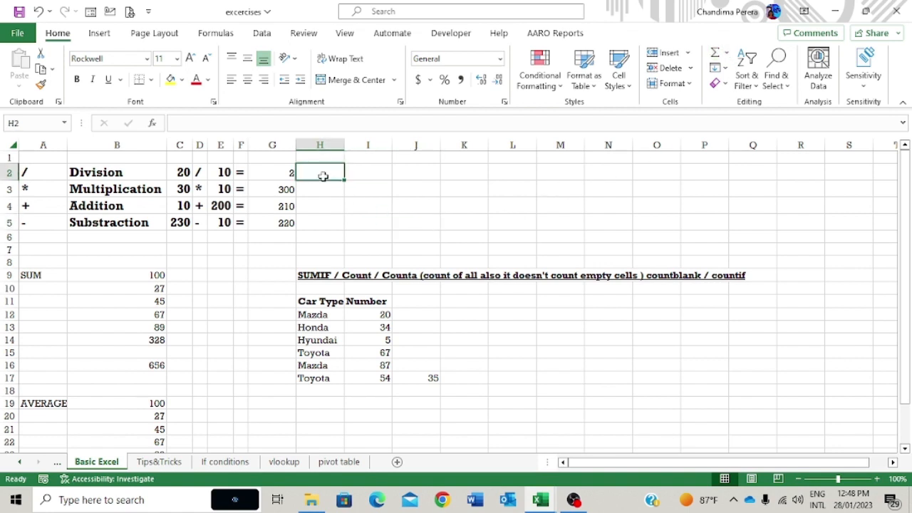
{"action": "left_click", "coordinate": [289, 238]}
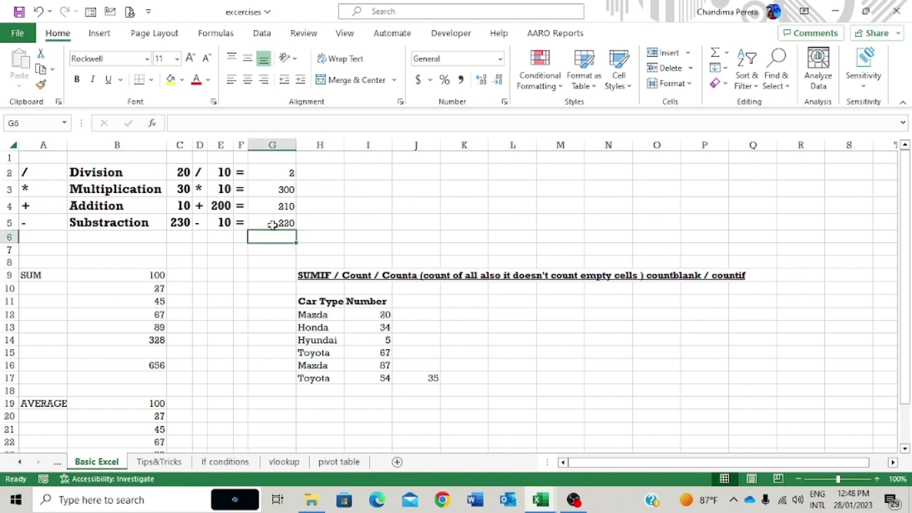
{"action": "left_click", "coordinate": [275, 223]}
{"action": "left_click", "coordinate": [261, 264]}
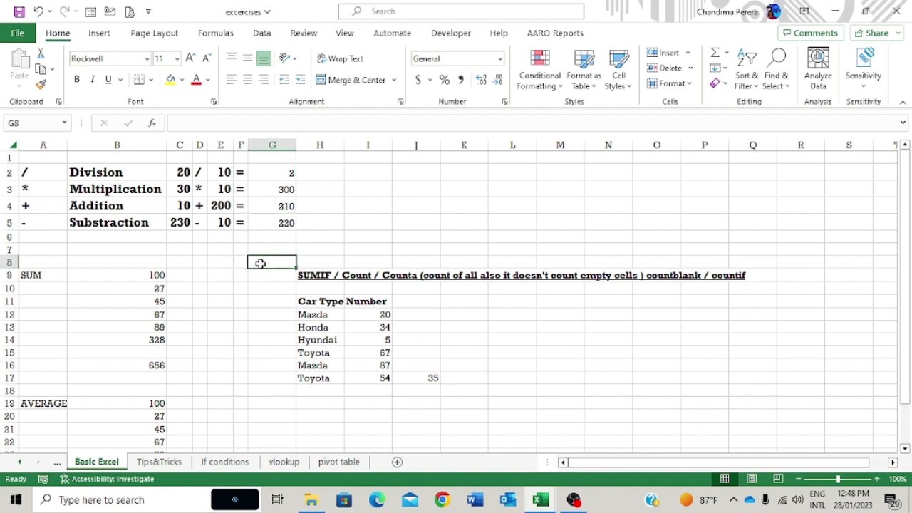
Total the four results in cell G6 with the formula =SUM(G2:G5), and clear the cell again.
{"action": "left_click", "coordinate": [285, 236]}
{"action": "left_click_drag", "start_coordinate": [284, 168], "coordinate": [285, 223]}
{"action": "left_click", "coordinate": [279, 236]}
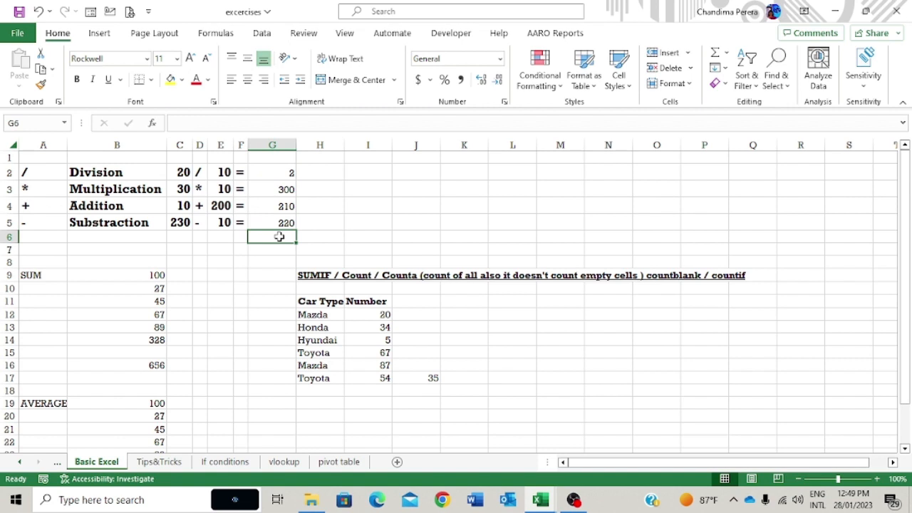
{"action": "type", "text": "="}
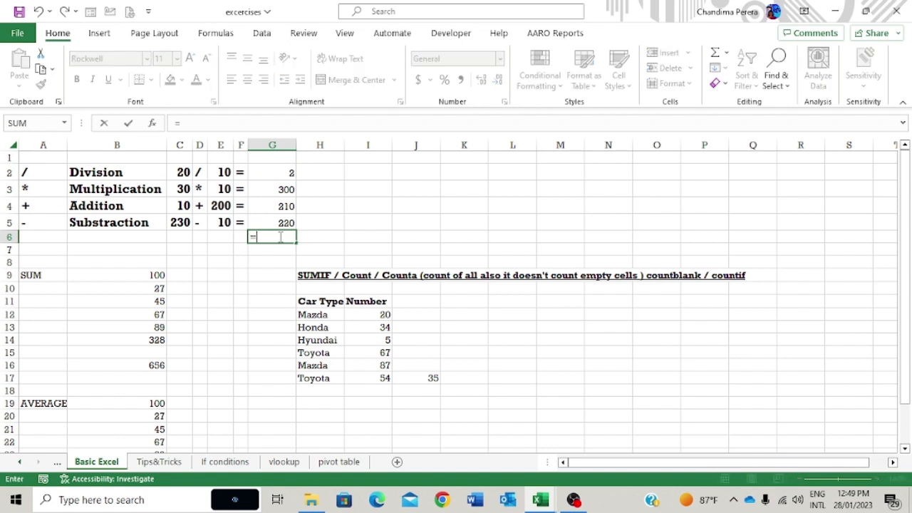
{"action": "type", "text": "sum("}
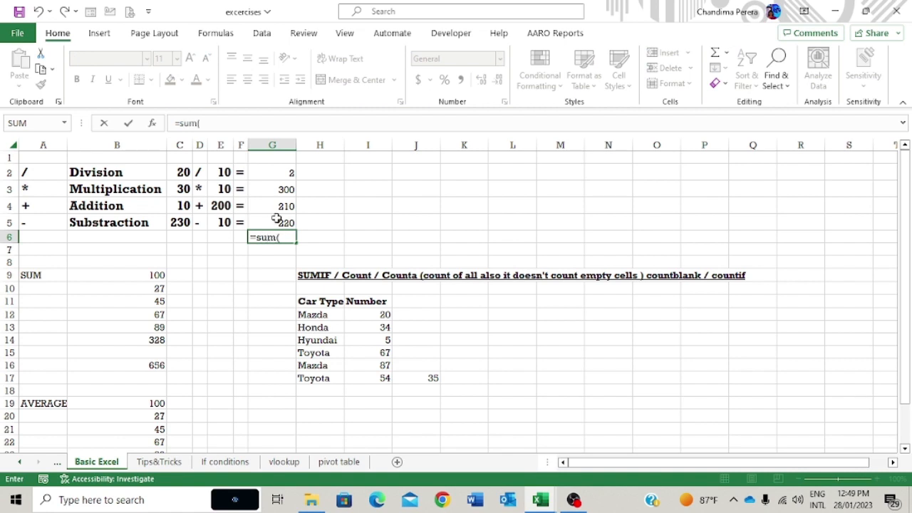
{"action": "left_click", "coordinate": [281, 222]}
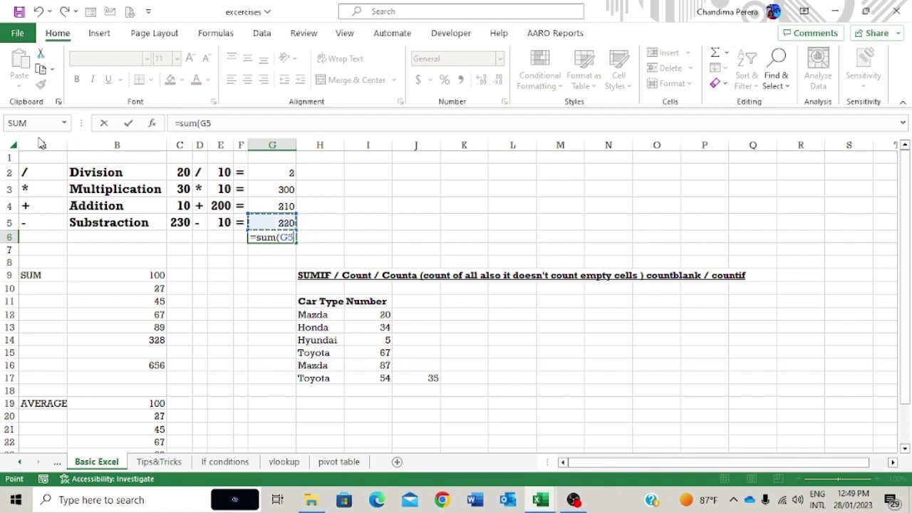
{"action": "left_click", "coordinate": [271, 219]}
{"action": "left_click_drag", "start_coordinate": [270, 219], "coordinate": [272, 177]}
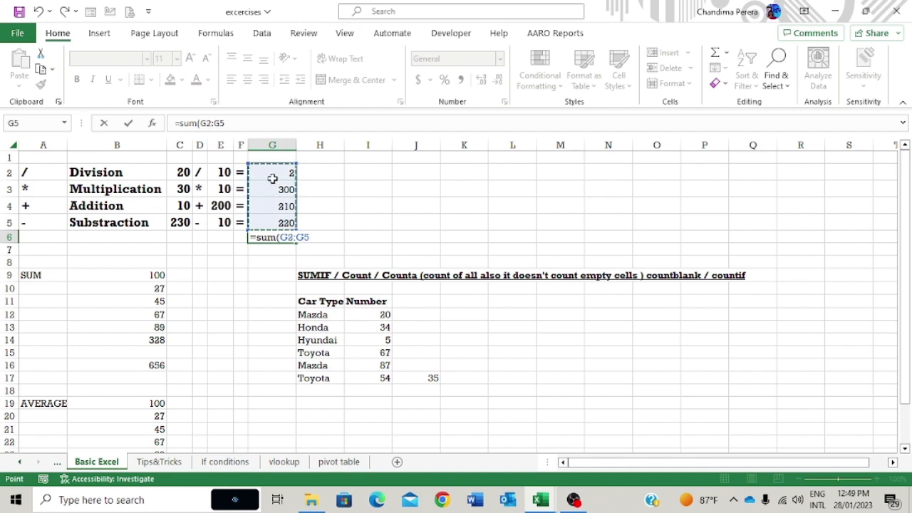
{"action": "type", "text": ")"}
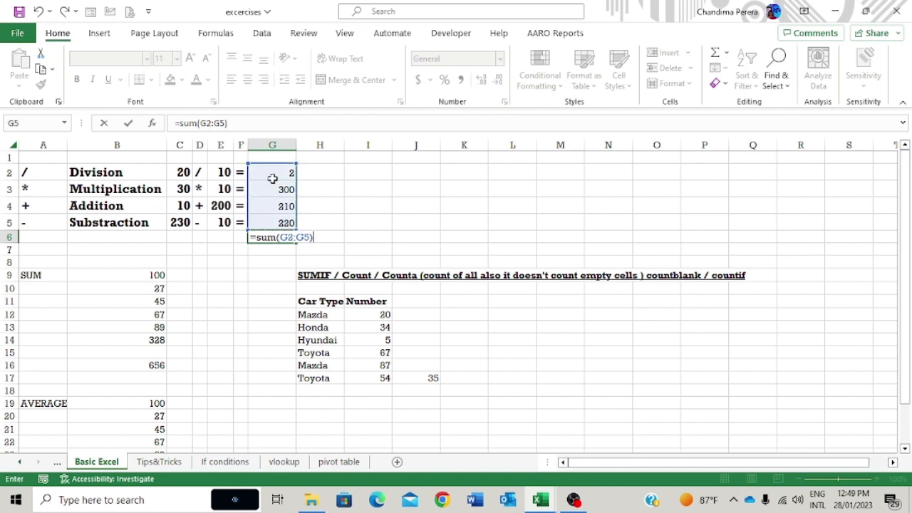
{"action": "key", "text": "Return"}
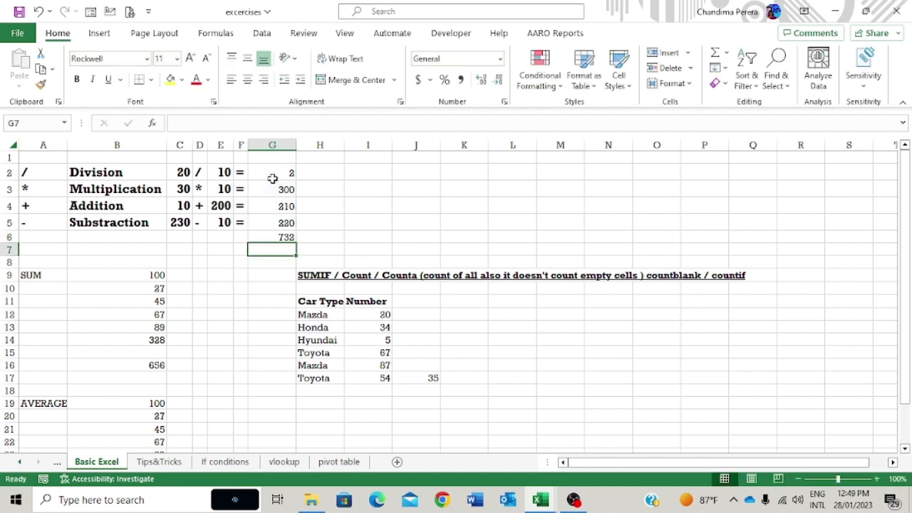
{"action": "left_click", "coordinate": [280, 235]}
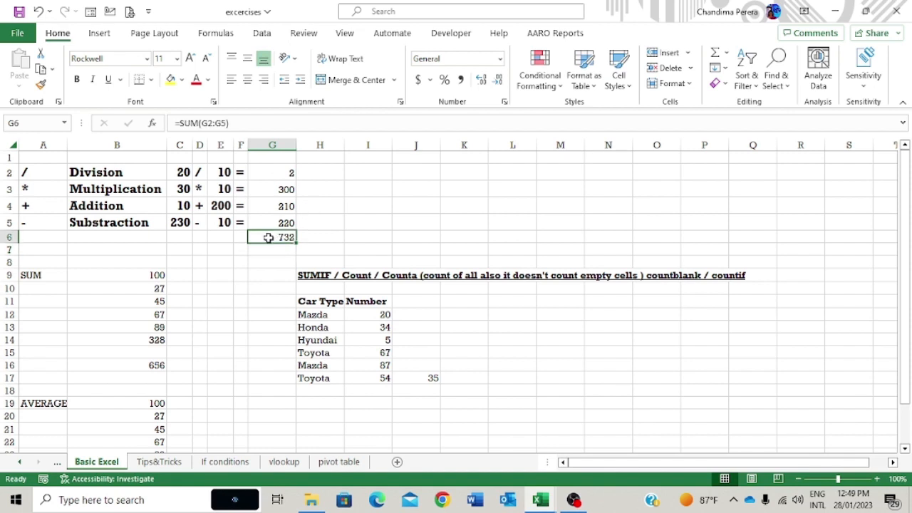
{"action": "key", "text": "Delete"}
Launch the Windows On-Screen Keyboard by searching for osk.
{"action": "left_click", "coordinate": [96, 499]}
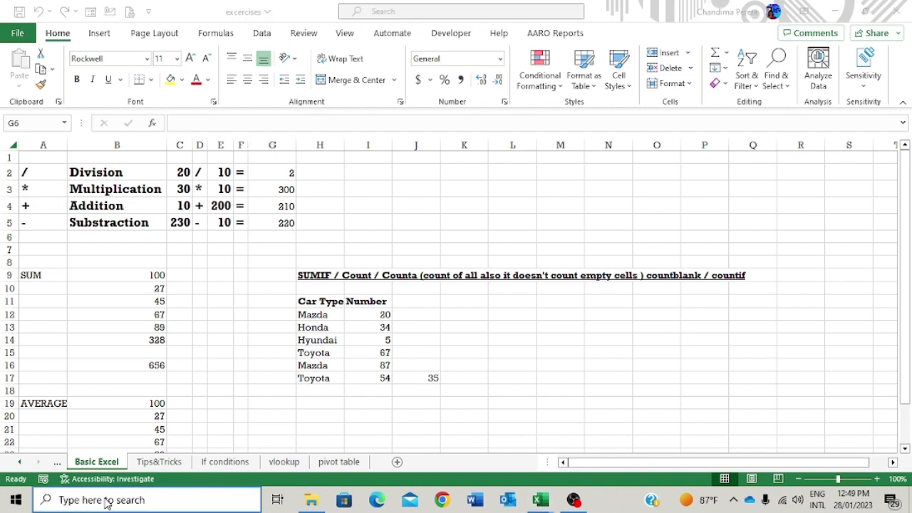
{"action": "type", "text": "osk"}
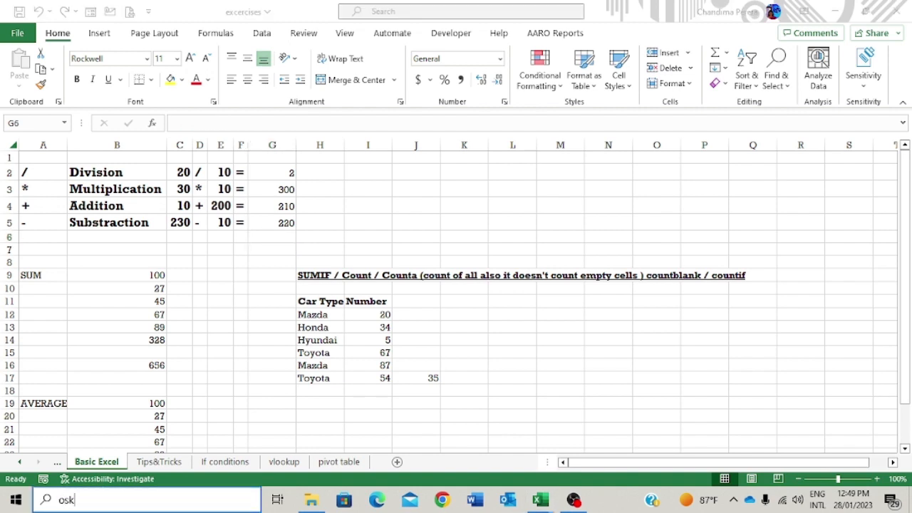
{"action": "key", "text": "Return"}
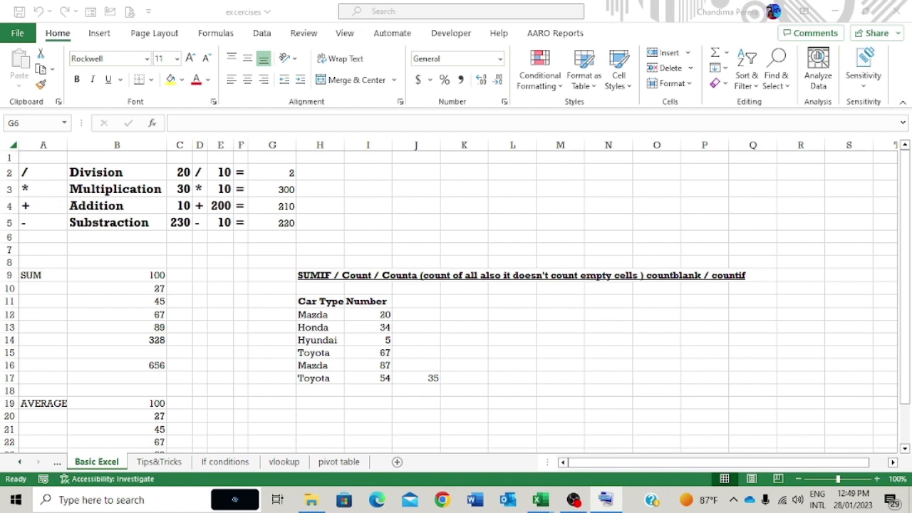
Total the four operation results in cell G6 with =SUM(G2:G5) and check the entered formula.
{"action": "left_click", "coordinate": [276, 236]}
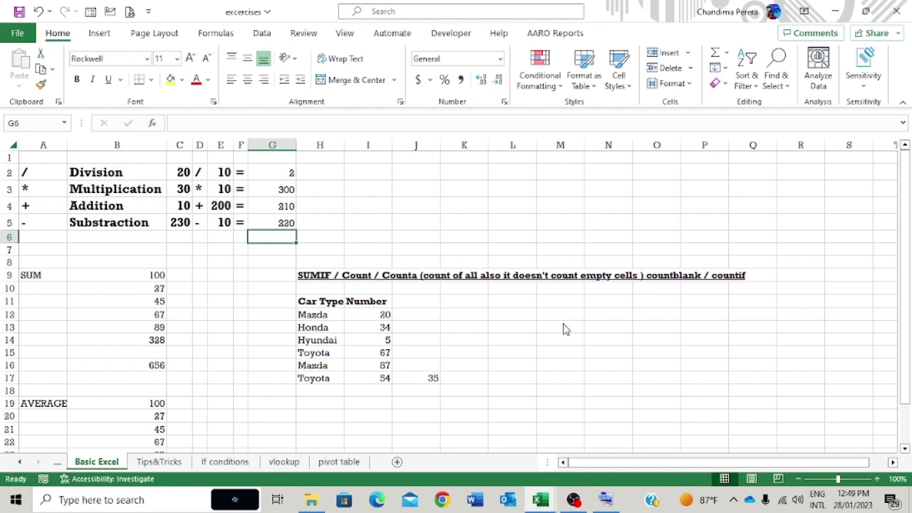
{"action": "type", "text": "="}
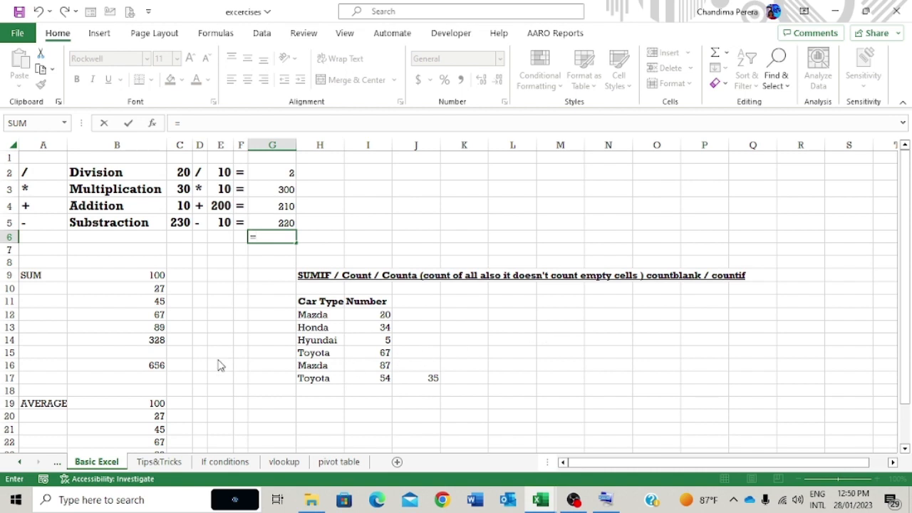
{"action": "type", "text": "sum("}
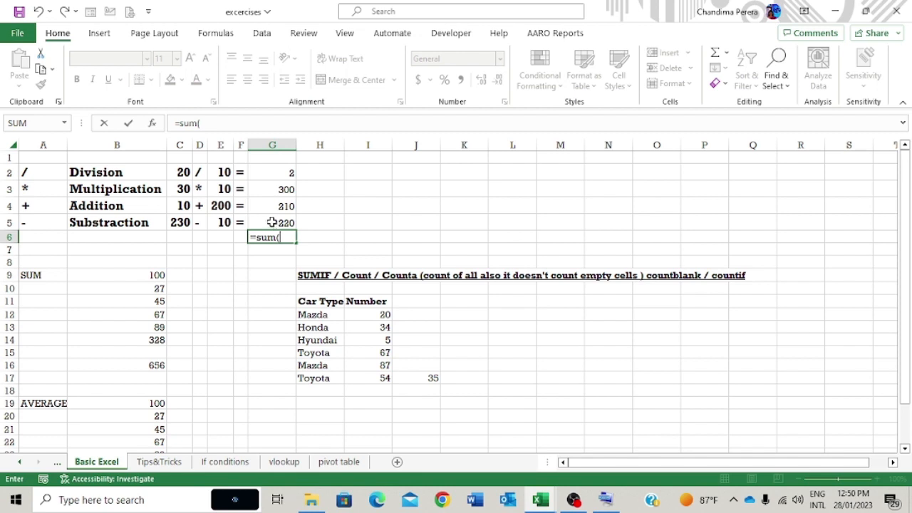
{"action": "left_click", "coordinate": [279, 175]}
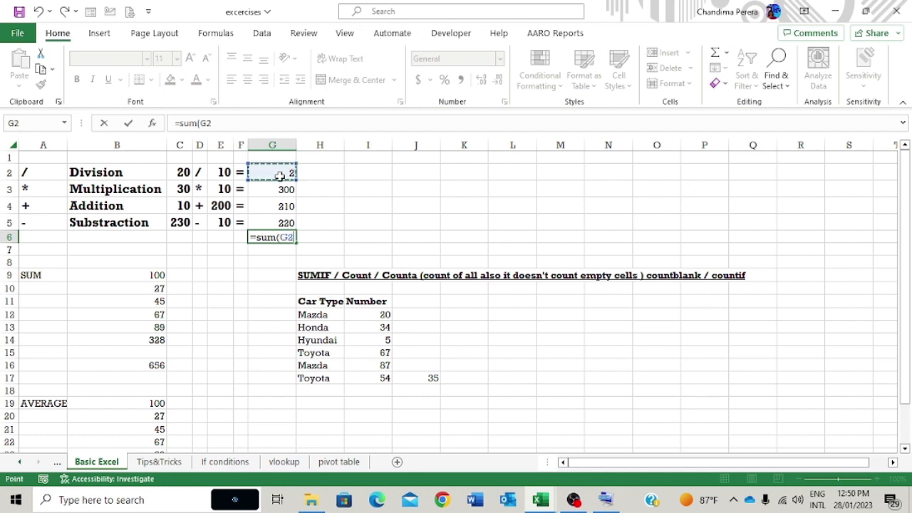
{"action": "left_click_drag", "start_coordinate": [279, 176], "coordinate": [285, 223]}
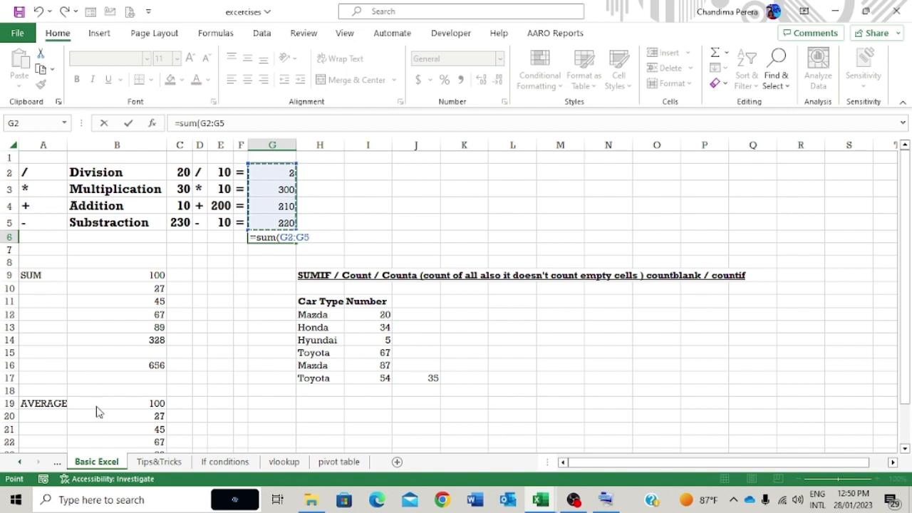
{"action": "type", "text": ")"}
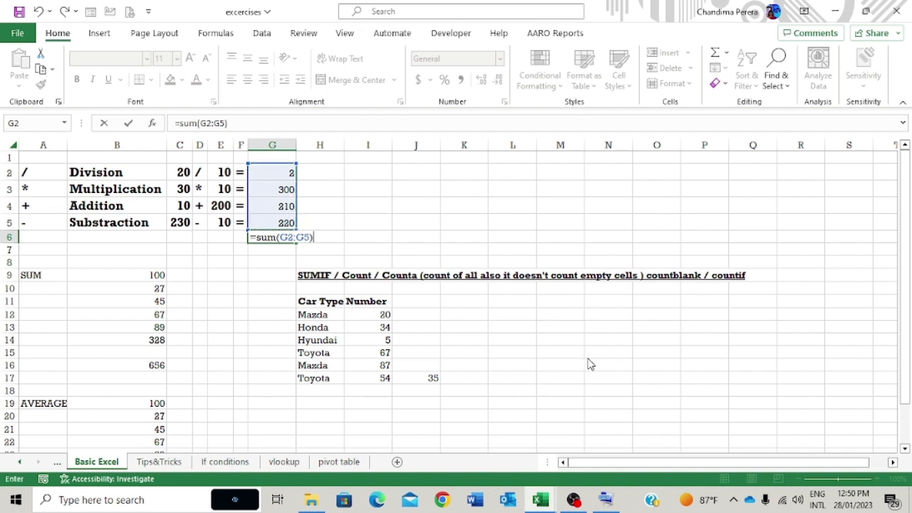
{"action": "key", "text": "Return"}
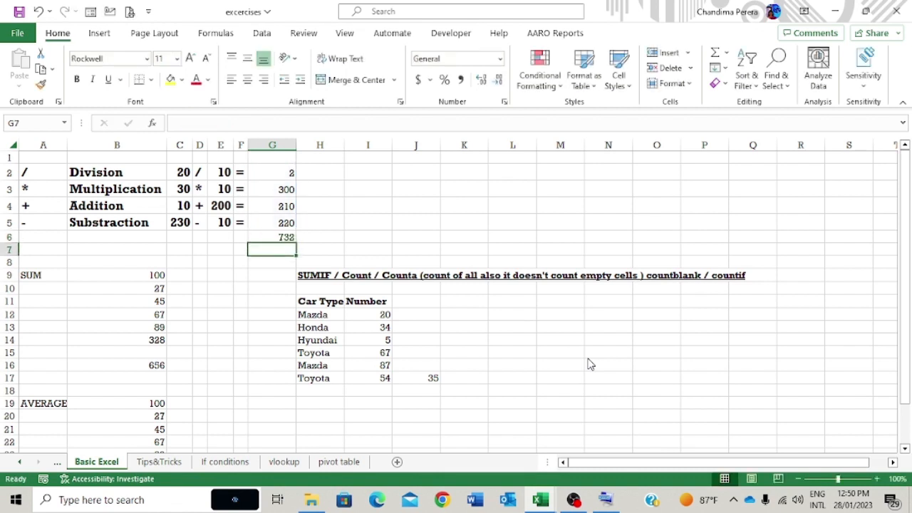
{"action": "left_click", "coordinate": [266, 235]}
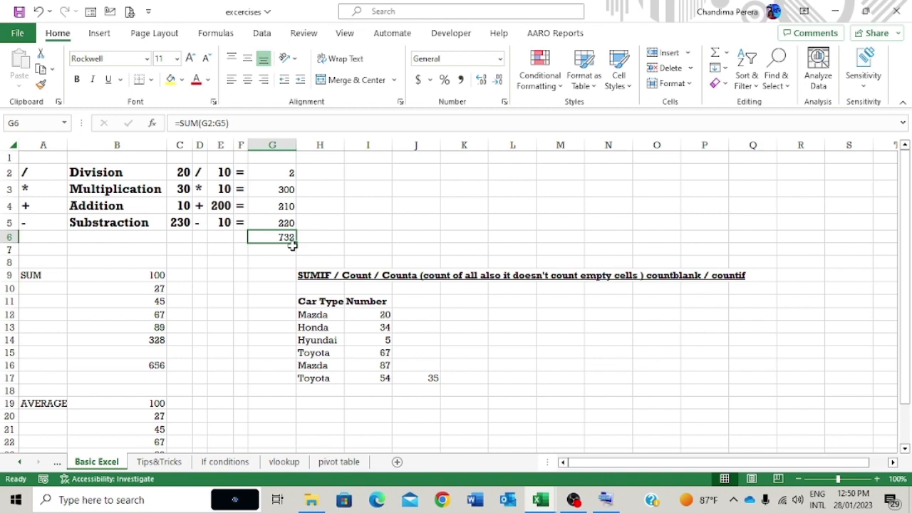
Label the sum row by entering Total in cell B6, and check the formula in G6.
{"action": "left_click", "coordinate": [218, 239]}
{"action": "left_click", "coordinate": [150, 242]}
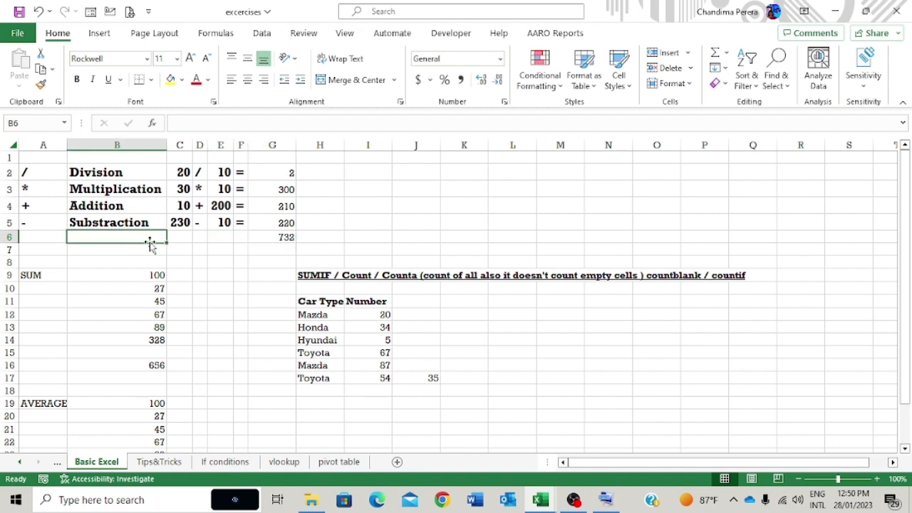
{"action": "type", "text": "Total"}
{"action": "key", "text": "Return"}
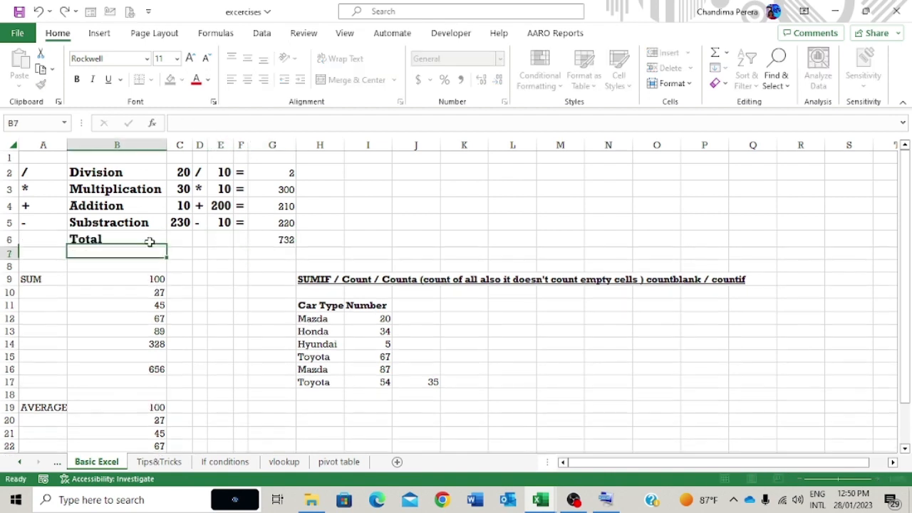
{"action": "left_click", "coordinate": [301, 239]}
{"action": "left_click", "coordinate": [284, 238]}
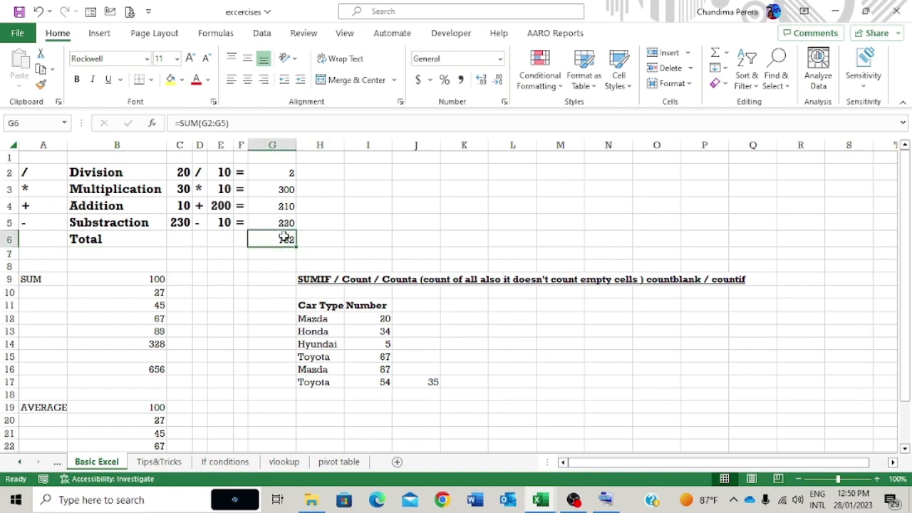
{"action": "scroll", "coordinate": [209, 253], "scroll_direction": "down", "scroll_amount": 1}
{"action": "scroll", "coordinate": [210, 252], "scroll_direction": "up", "scroll_amount": 1}
Enter the label Average in cell B7, correcting its spelling.
{"action": "left_click", "coordinate": [143, 253]}
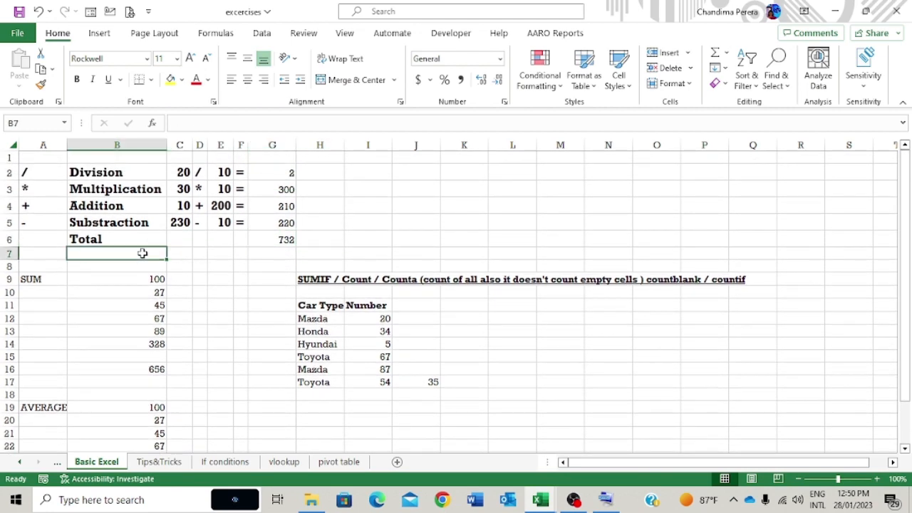
{"action": "type", "text": "Averga"}
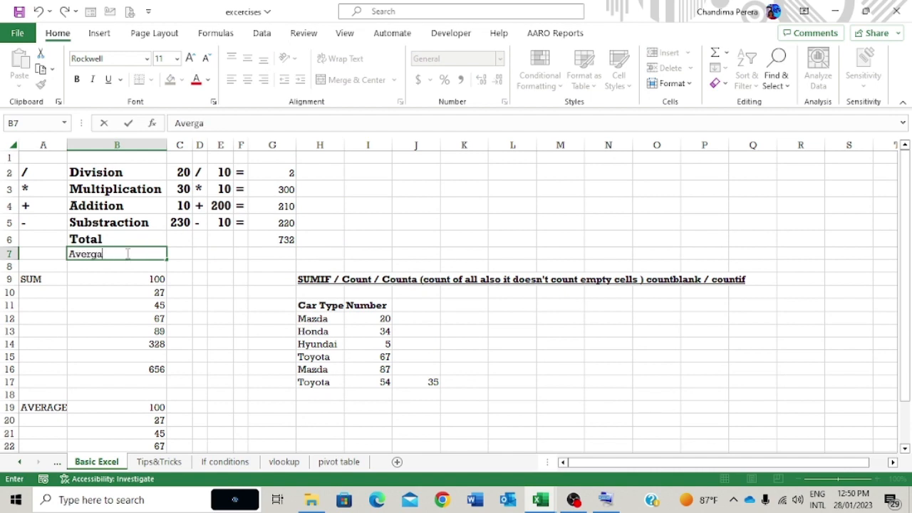
{"action": "type", "text": "e"}
{"action": "key", "text": "Return"}
{"action": "left_click", "coordinate": [126, 254]}
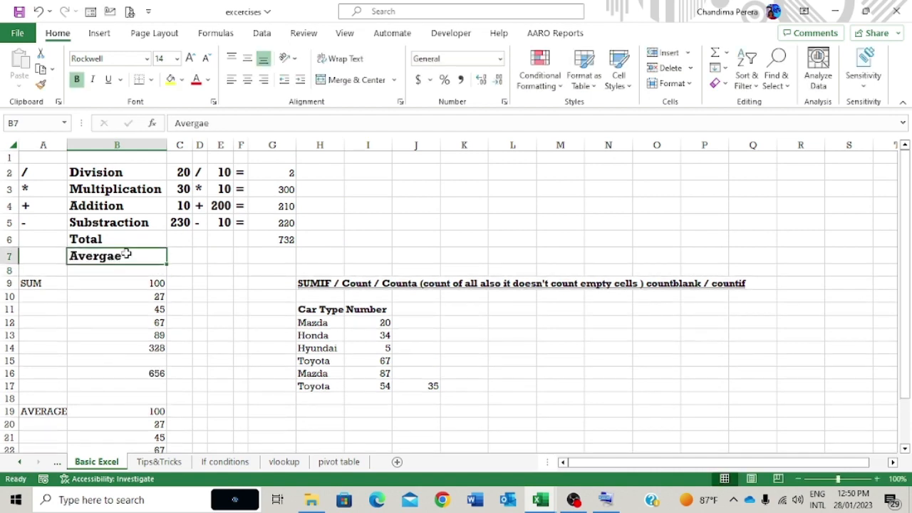
{"action": "double_click", "coordinate": [127, 254]}
{"action": "key", "text": "BackSpace"}
{"action": "key", "text": "BackSpace"}
{"action": "key", "text": "BackSpace"}
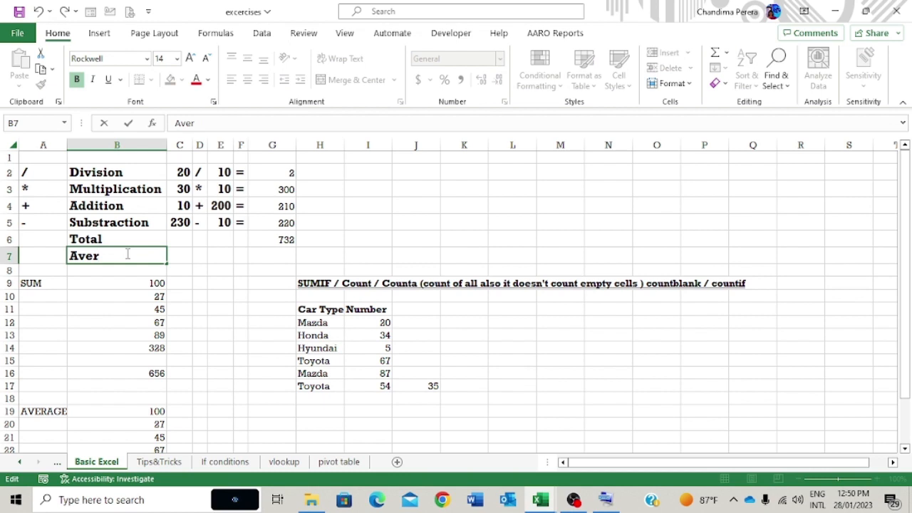
{"action": "type", "text": "age"}
{"action": "key", "text": "Return"}
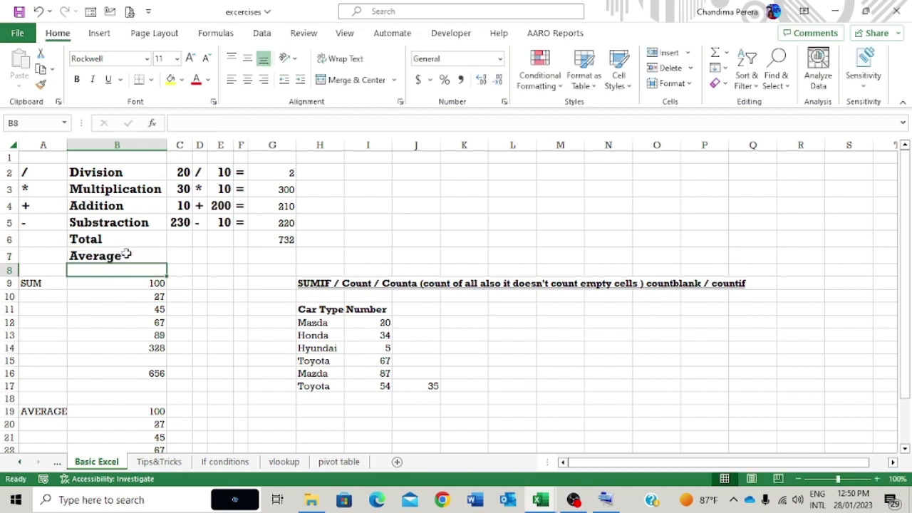
Calculate the average of the four results in cell G7 with =AVERAGE(G2:G5) and check the entered formula.
{"action": "left_click", "coordinate": [289, 255]}
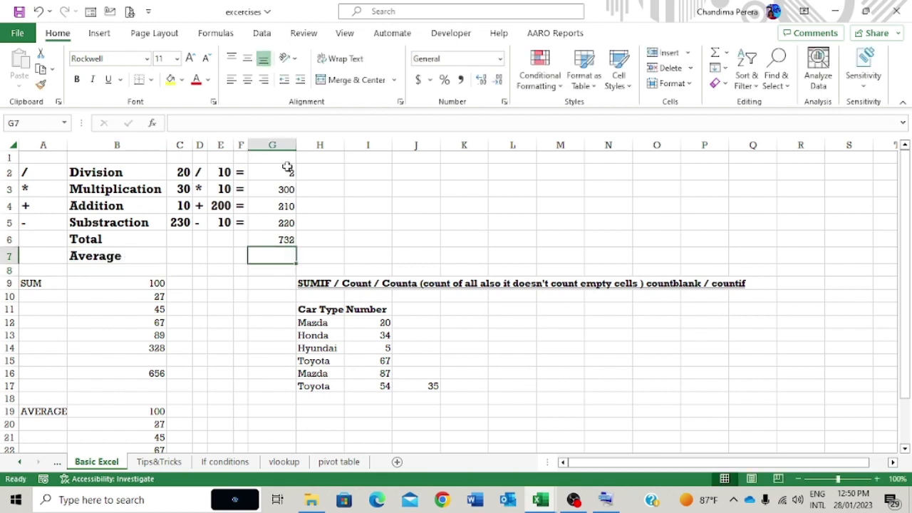
{"action": "left_click_drag", "start_coordinate": [288, 172], "coordinate": [285, 221]}
{"action": "left_click", "coordinate": [273, 254]}
{"action": "type", "text": "="}
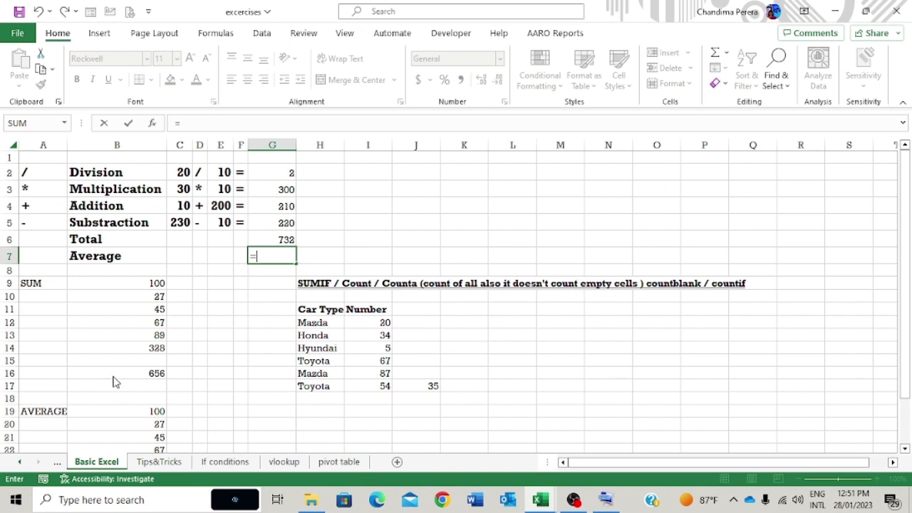
{"action": "type", "text": "aveeage"}
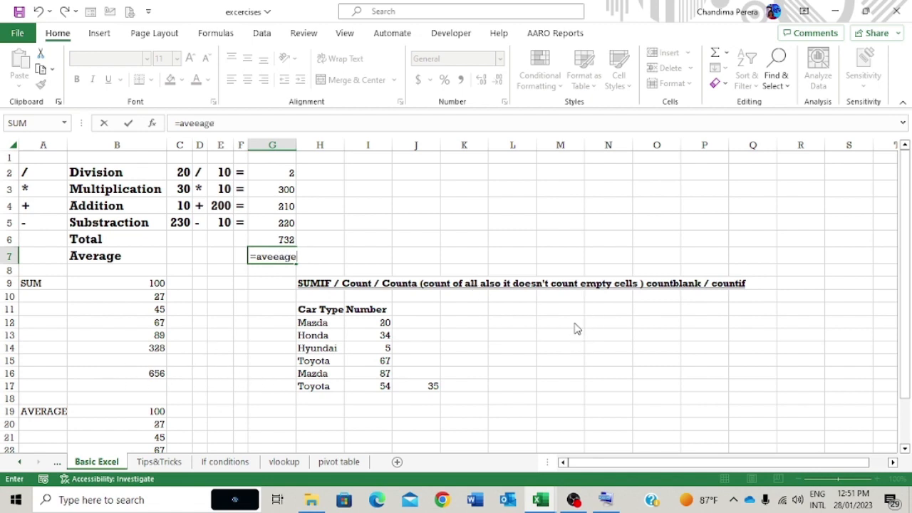
{"action": "key", "text": "BackSpace"}
{"action": "key", "text": "BackSpace"}
{"action": "key", "text": "BackSpace"}
{"action": "key", "text": "BackSpace"}
{"action": "type", "text": "rage ("}
{"action": "left_click_drag", "start_coordinate": [277, 173], "coordinate": [281, 226]}
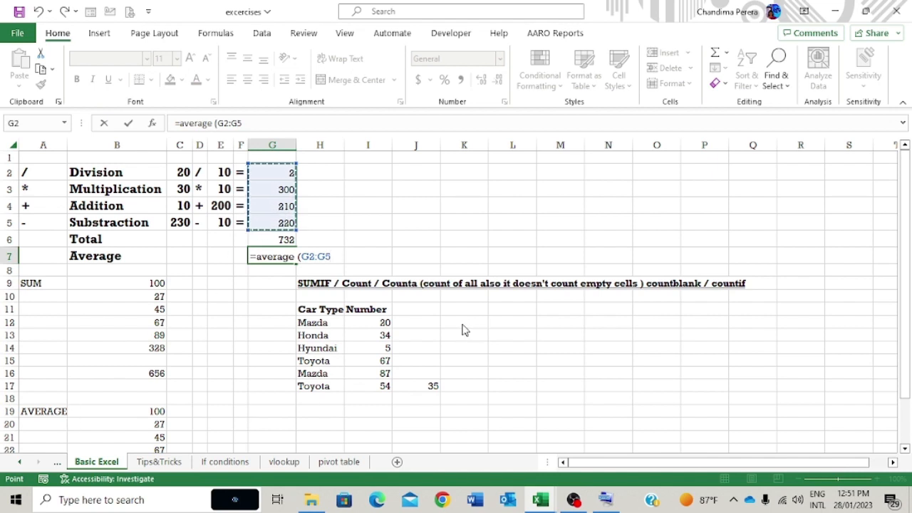
{"action": "type", "text": ")"}
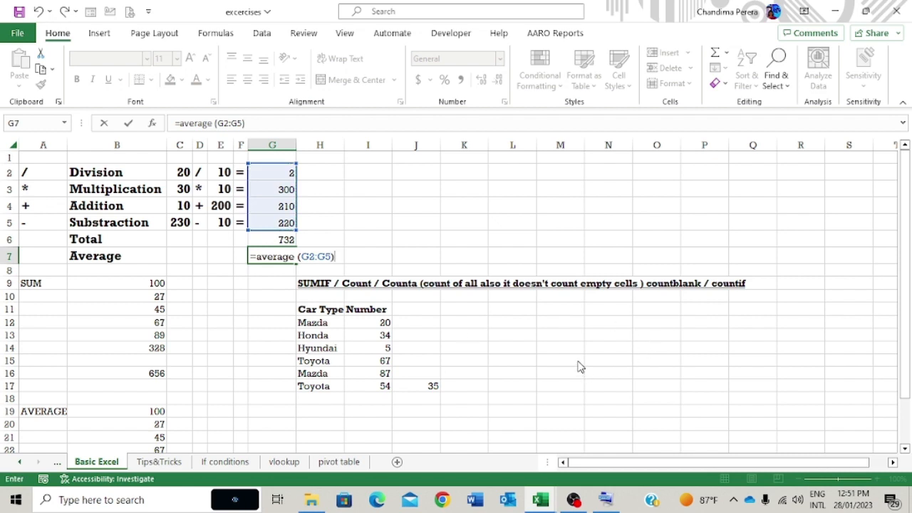
{"action": "key", "text": "Return"}
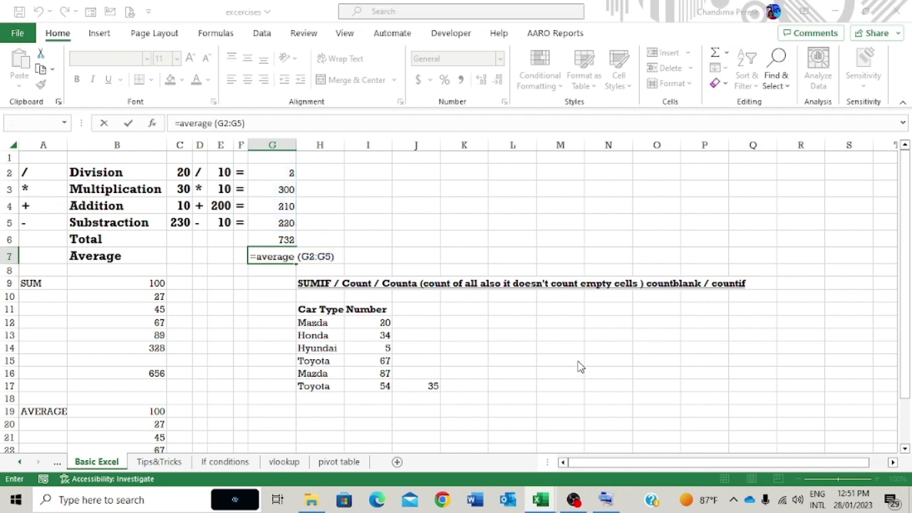
{"action": "left_click", "coordinate": [285, 256]}
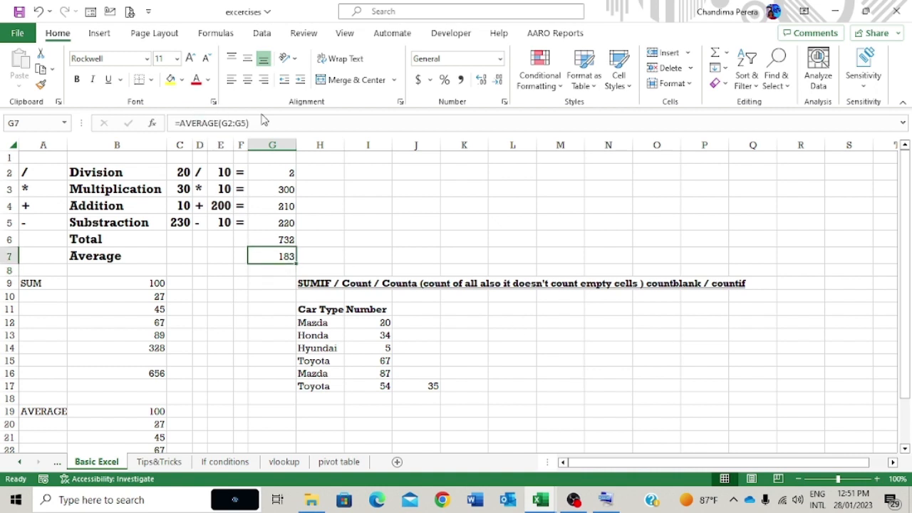
Close the On-Screen Keyboard and clear the old numbers beside the SUM label in B9 to B16.
{"action": "left_click", "coordinate": [605, 501]}
{"action": "left_click", "coordinate": [85, 296]}
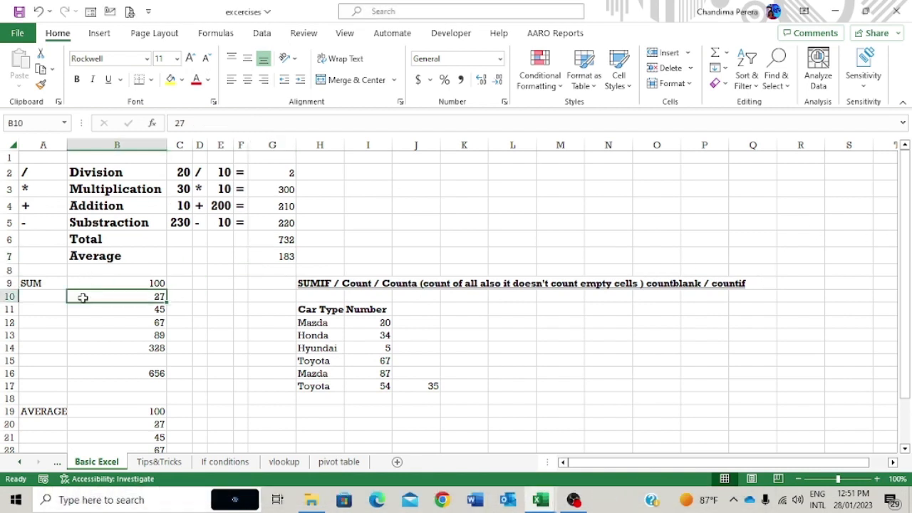
{"action": "left_click", "coordinate": [43, 285]}
{"action": "left_click_drag", "start_coordinate": [143, 283], "coordinate": [143, 378]}
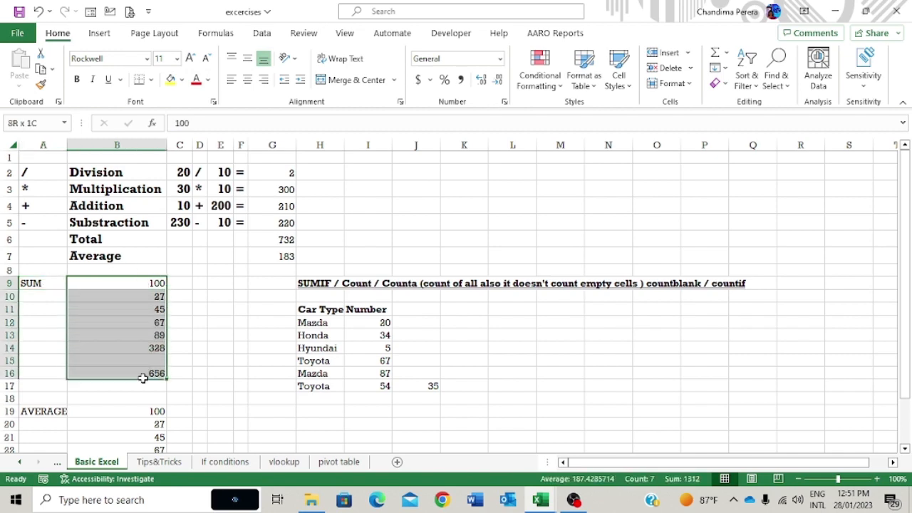
{"action": "key", "text": "Delete"}
Clear the old numbers beside the AVERAGE label in B19 to B26.
{"action": "scroll", "coordinate": [147, 381], "scroll_direction": "down", "scroll_amount": 2}
{"action": "left_click", "coordinate": [155, 341]}
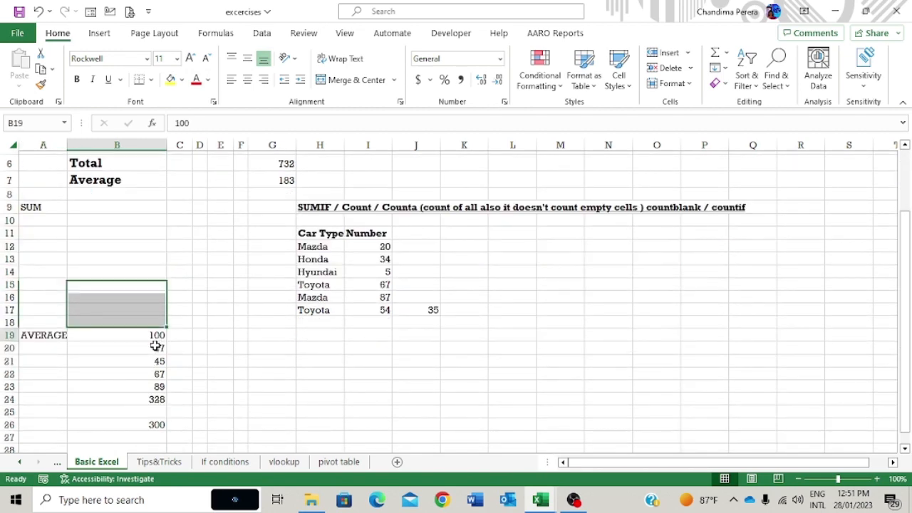
{"action": "left_click_drag", "start_coordinate": [155, 346], "coordinate": [153, 424]}
{"action": "key", "text": "Delete"}
{"action": "left_click", "coordinate": [141, 258]}
{"action": "scroll", "coordinate": [136, 257], "scroll_direction": "up", "scroll_amount": 2}
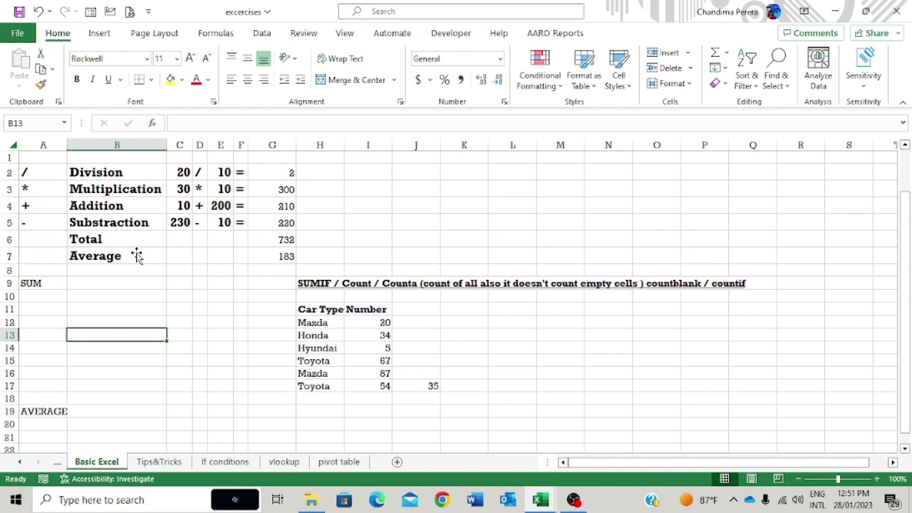
Sum the four results G2:G5 in cell B9 with AutoSum and check the resulting formula.
{"action": "left_click", "coordinate": [109, 283]}
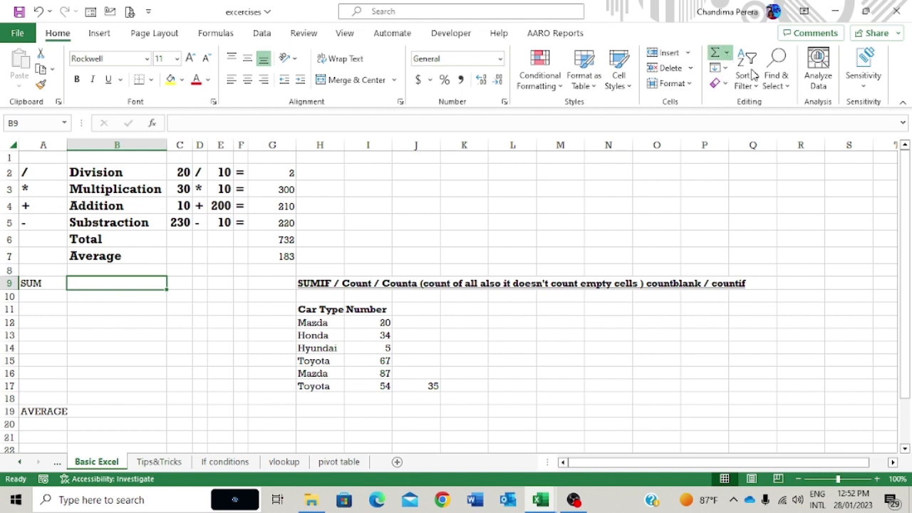
{"action": "key", "text": "alt+equal"}
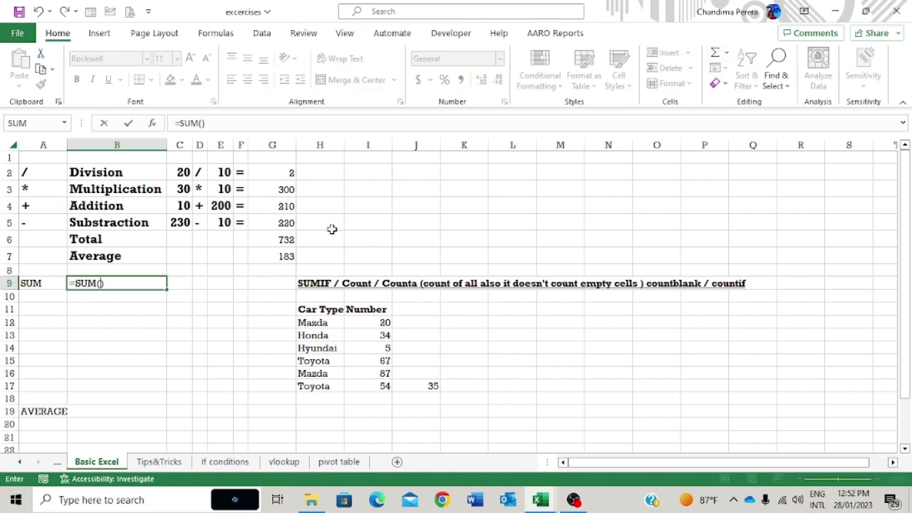
{"action": "left_click", "coordinate": [281, 173]}
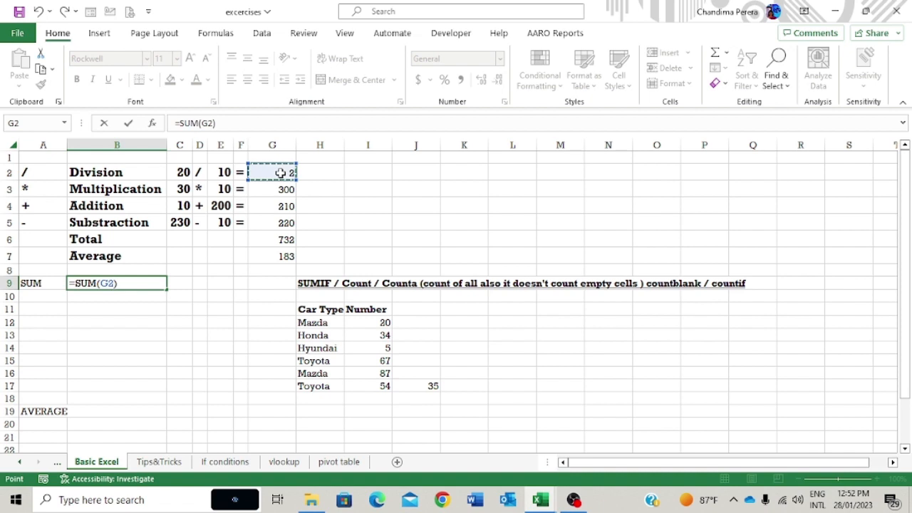
{"action": "left_click_drag", "start_coordinate": [278, 176], "coordinate": [279, 221]}
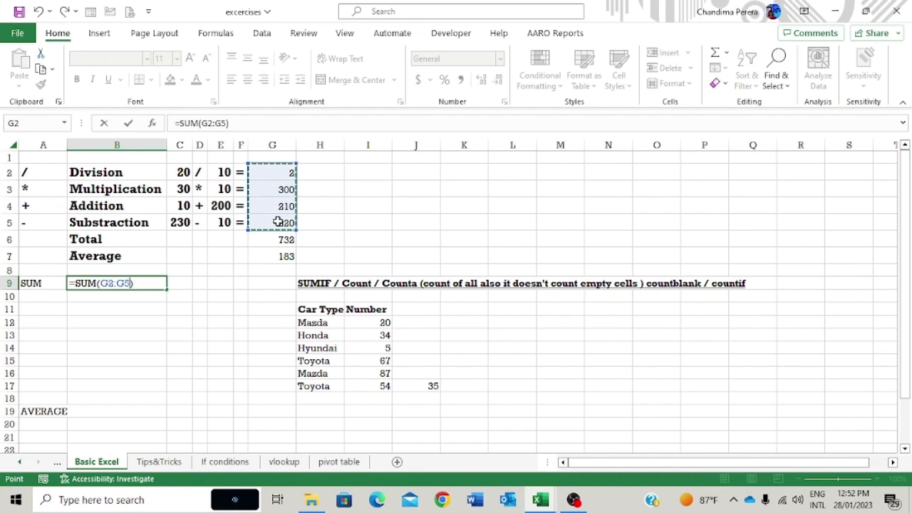
{"action": "key", "text": "Return"}
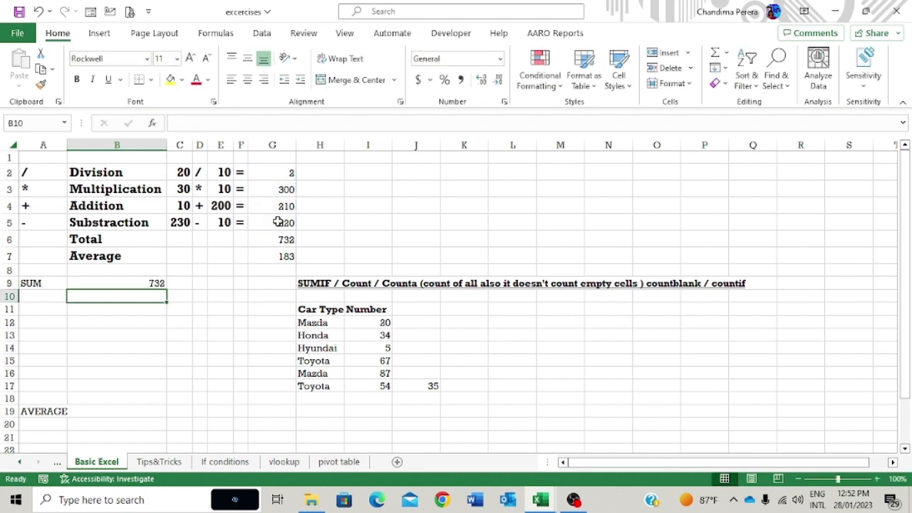
{"action": "left_click", "coordinate": [107, 282]}
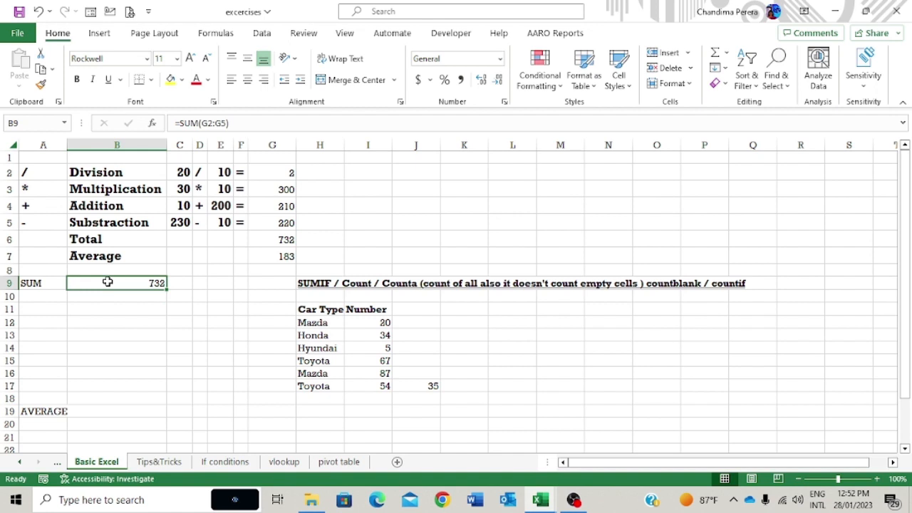
Average the four results G2:G5 in cell B19 with the AutoSum Average function and check the resulting formula.
{"action": "left_click", "coordinate": [40, 415]}
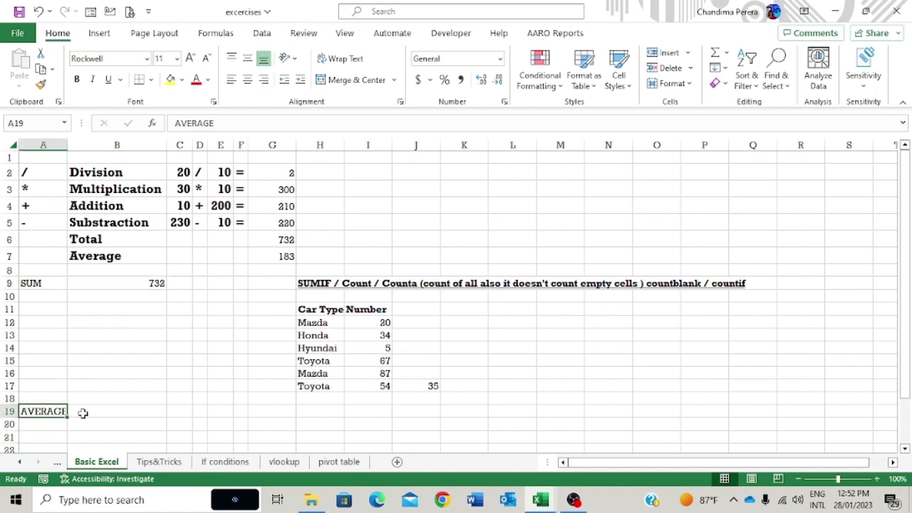
{"action": "left_click", "coordinate": [130, 411]}
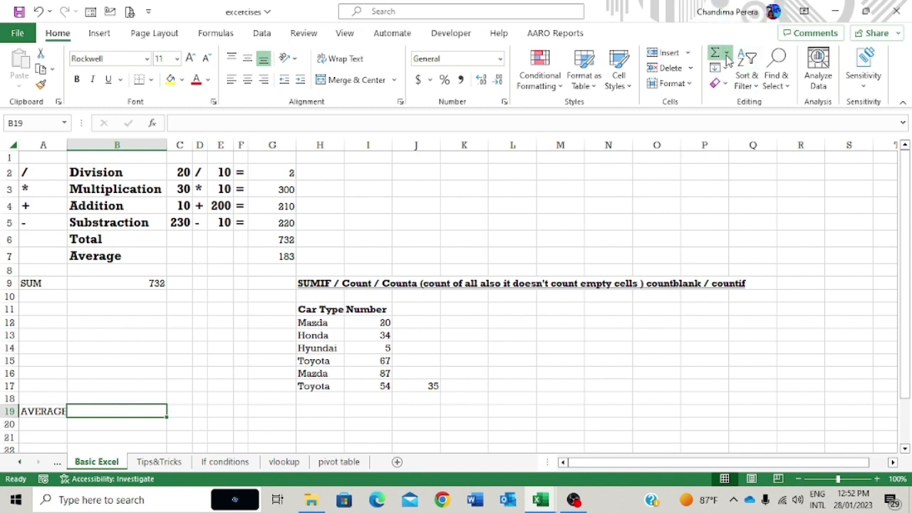
{"action": "left_click", "coordinate": [744, 93]}
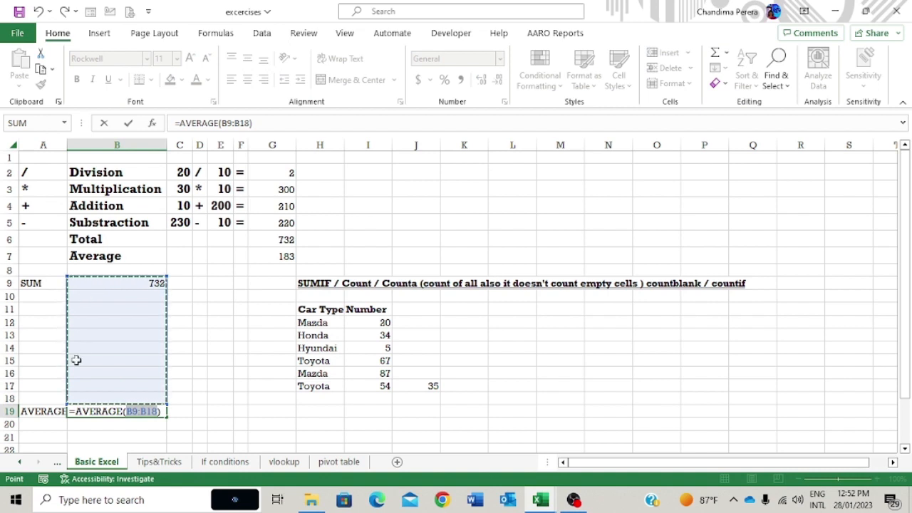
{"action": "left_click", "coordinate": [277, 172]}
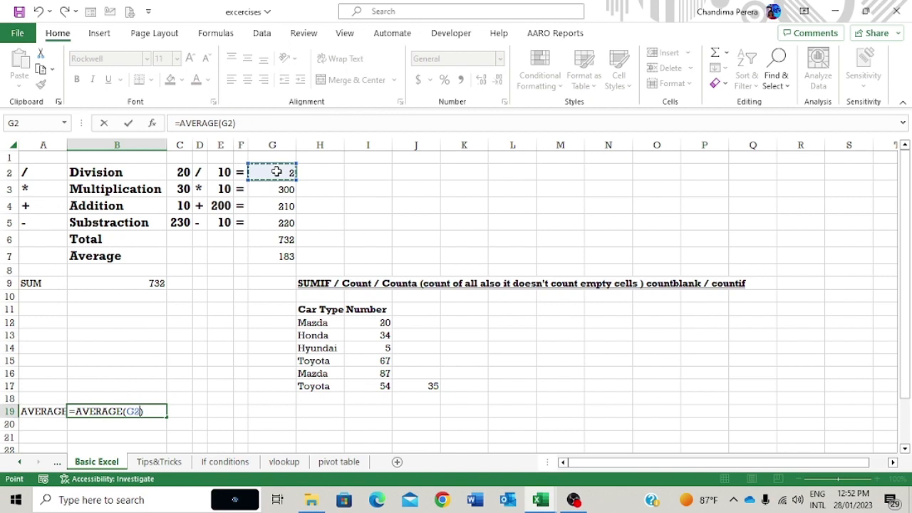
{"action": "left_click_drag", "start_coordinate": [277, 172], "coordinate": [278, 232]}
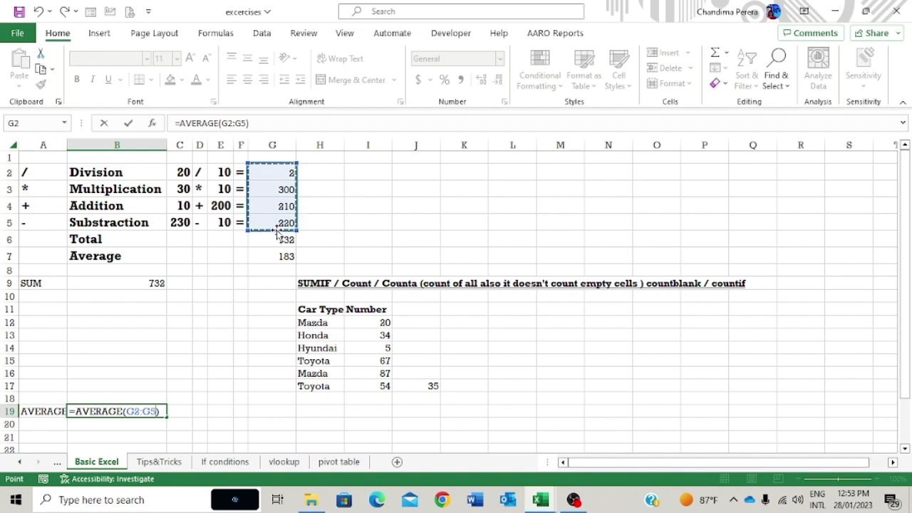
{"action": "key", "text": "Return"}
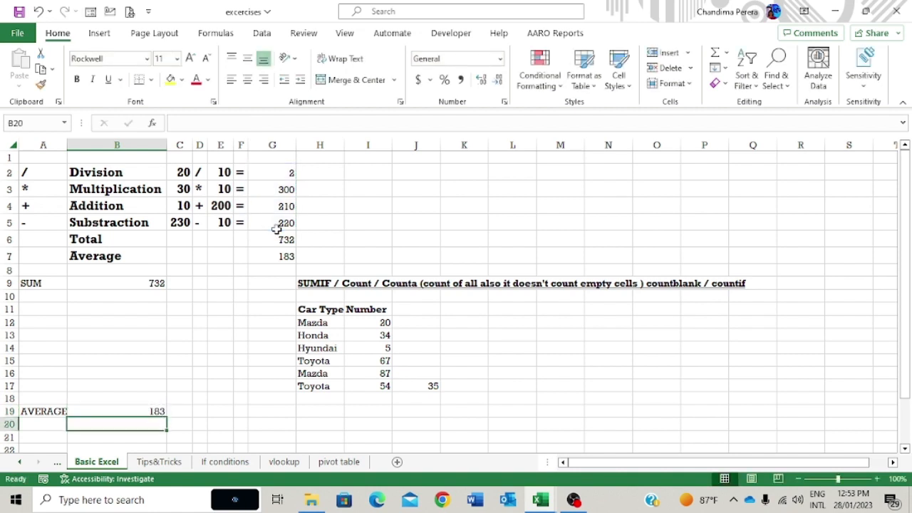
{"action": "left_click", "coordinate": [150, 411]}
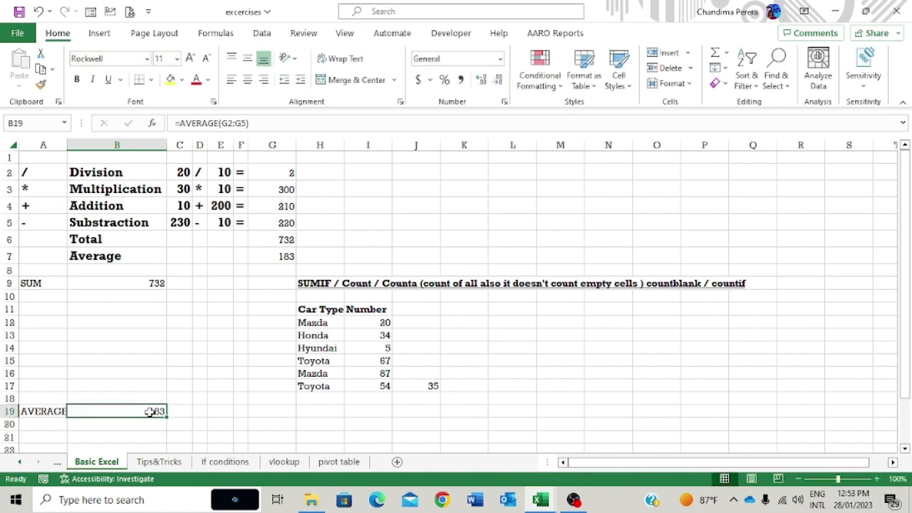
{"action": "left_click_drag", "start_coordinate": [287, 172], "coordinate": [281, 220]}
{"action": "left_click", "coordinate": [154, 345]}
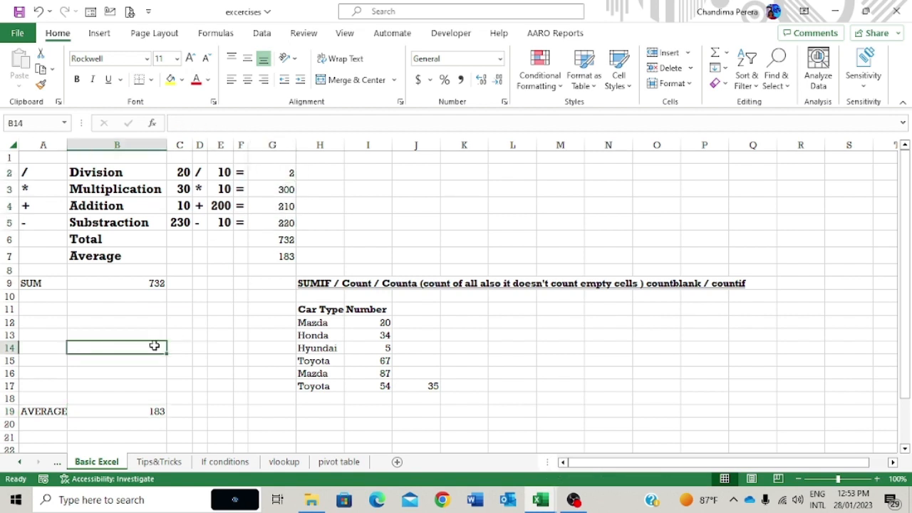
Insert a blank row above the Total row, separating it from the Substraction row.
{"action": "left_click", "coordinate": [261, 237]}
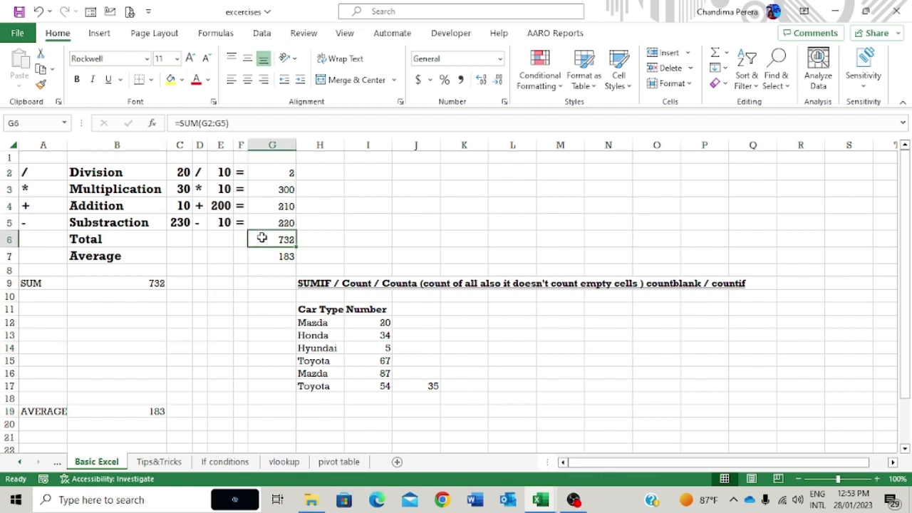
{"action": "left_click", "coordinate": [74, 240]}
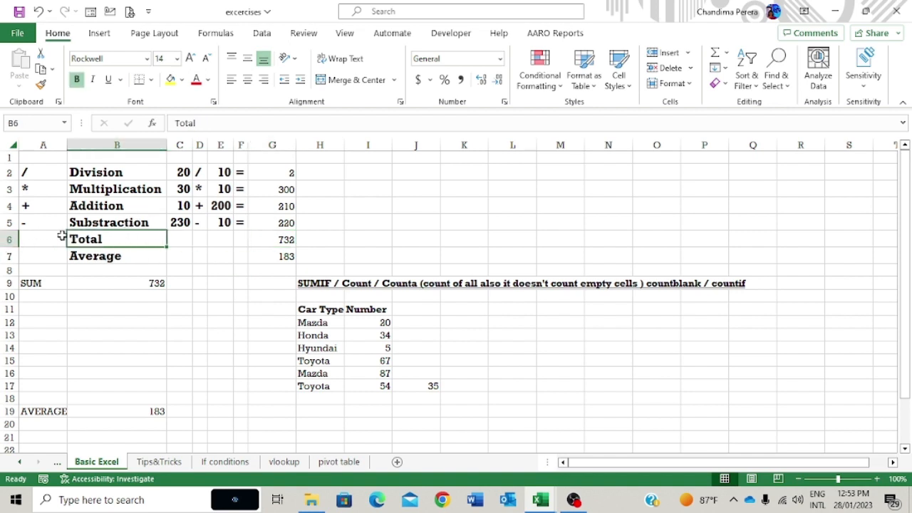
{"action": "left_click", "coordinate": [12, 242]}
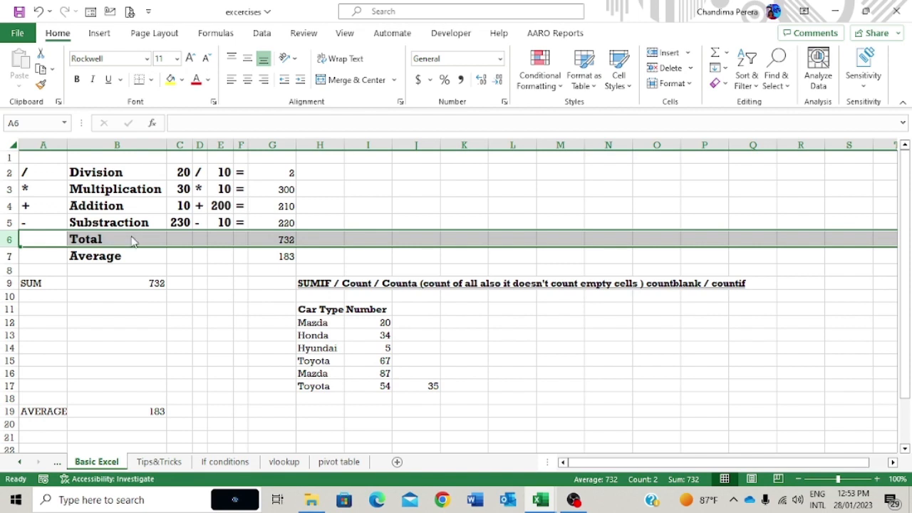
{"action": "key", "text": "ctrl+shift+plus"}
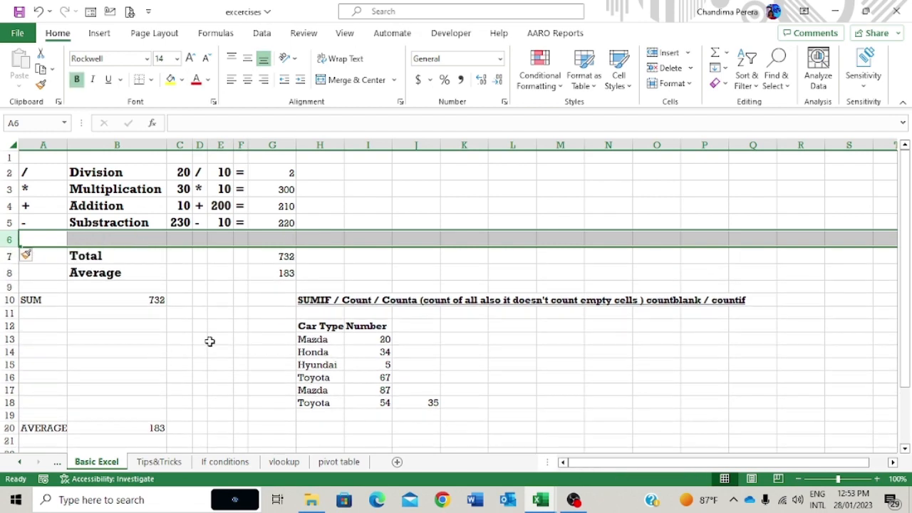
{"action": "left_click", "coordinate": [112, 256]}
{"action": "left_click", "coordinate": [112, 238]}
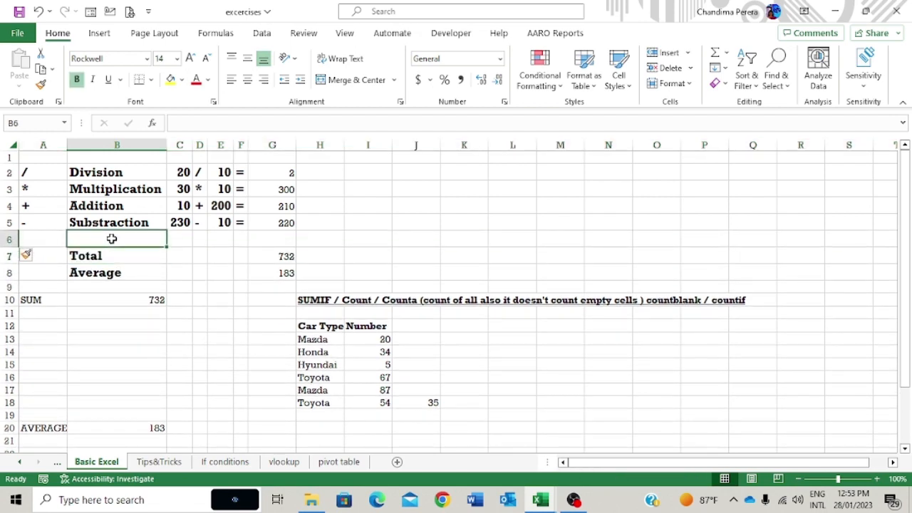
{"action": "left_click", "coordinate": [267, 240]}
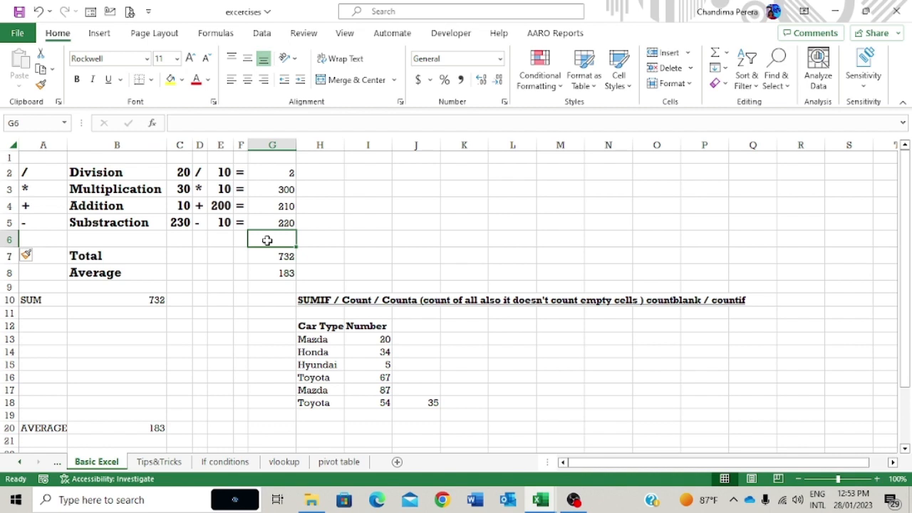
Enter the label Maximum in cell A11, directly below the SUM label.
{"action": "left_click", "coordinate": [50, 314]}
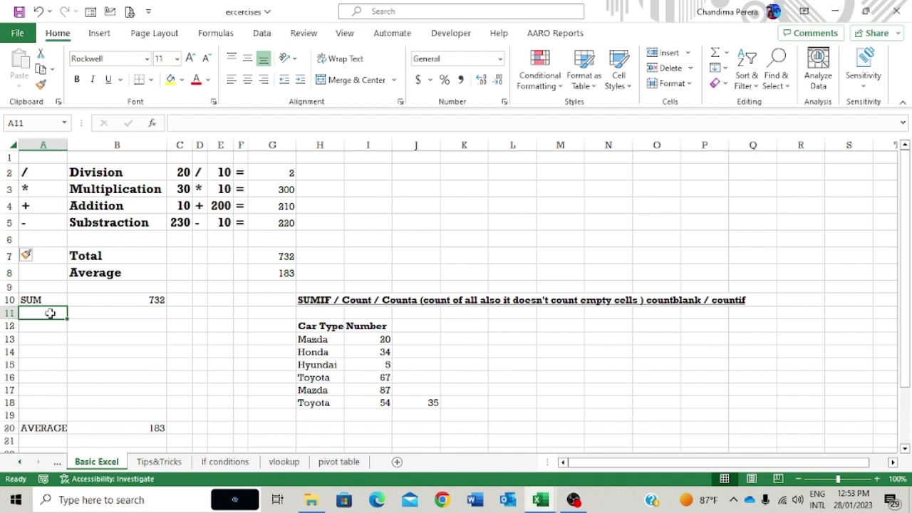
{"action": "type", "text": "Ma"}
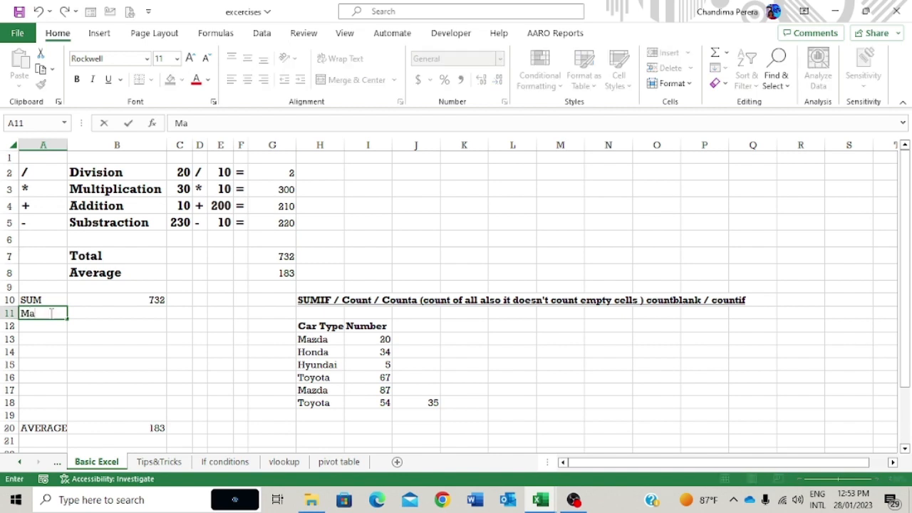
{"action": "type", "text": "ximum"}
{"action": "key", "text": "Return"}
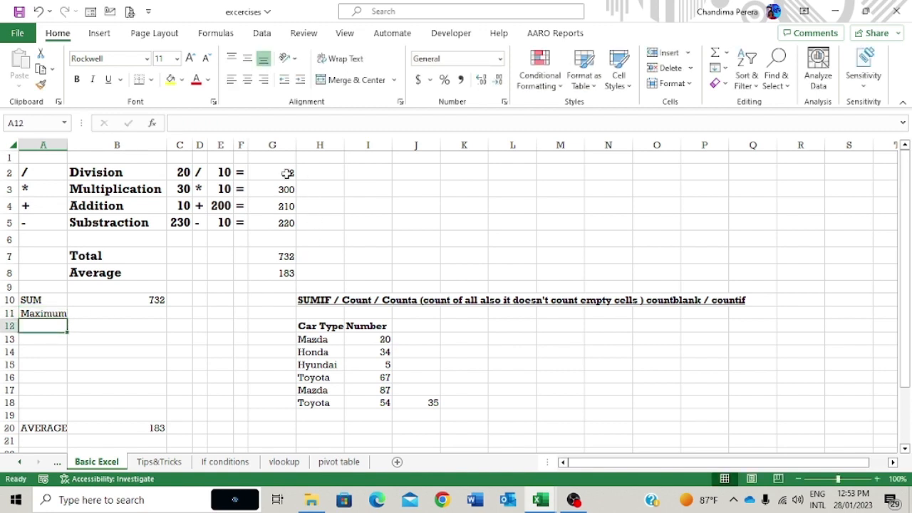
Find the largest of the four results G2:G5 in cell B11 with the AutoSum Max function and check its formula.
{"action": "left_click_drag", "start_coordinate": [285, 174], "coordinate": [281, 224]}
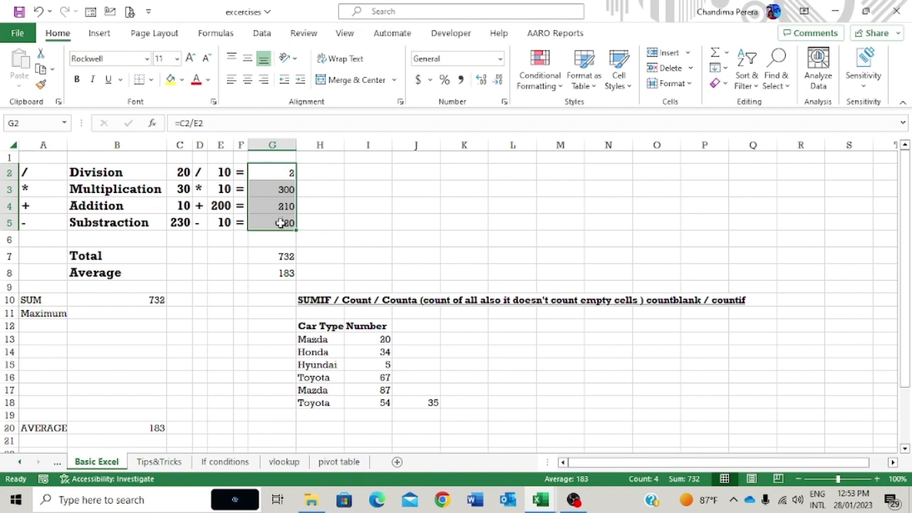
{"action": "left_click", "coordinate": [141, 313]}
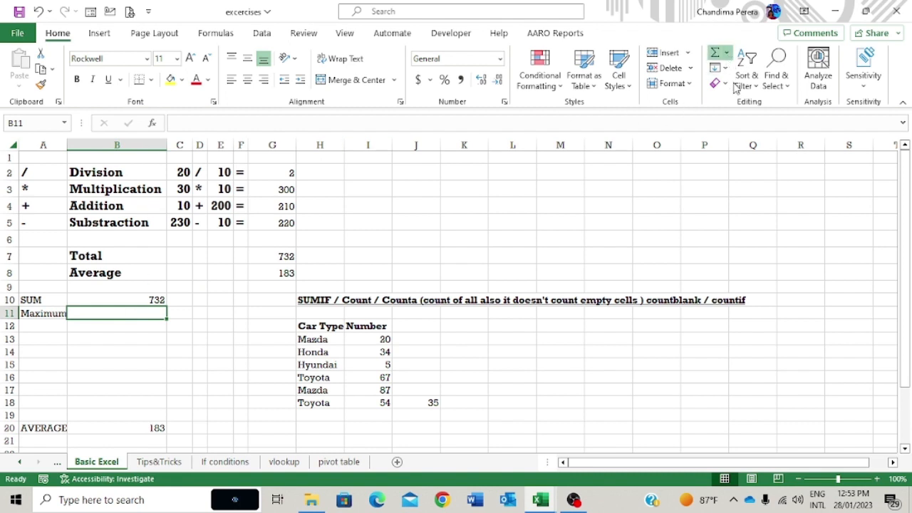
{"action": "left_click", "coordinate": [741, 129]}
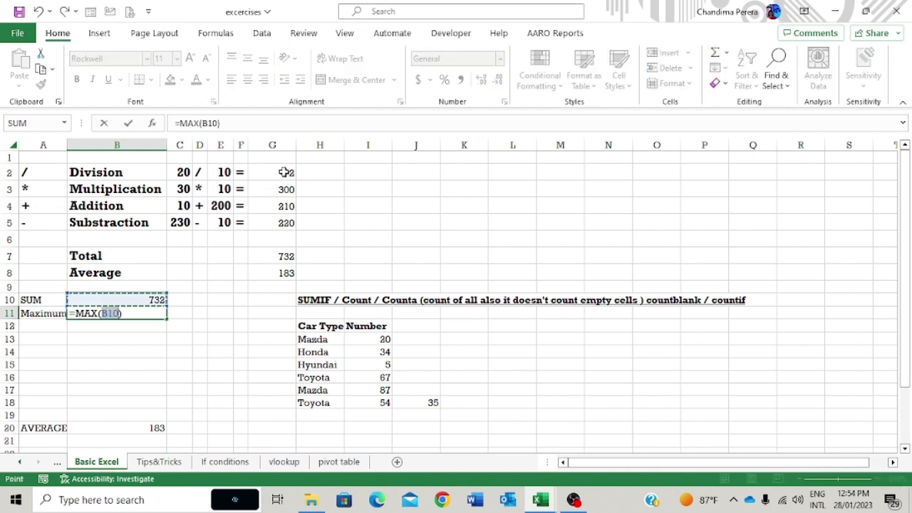
{"action": "left_click_drag", "start_coordinate": [284, 171], "coordinate": [272, 222]}
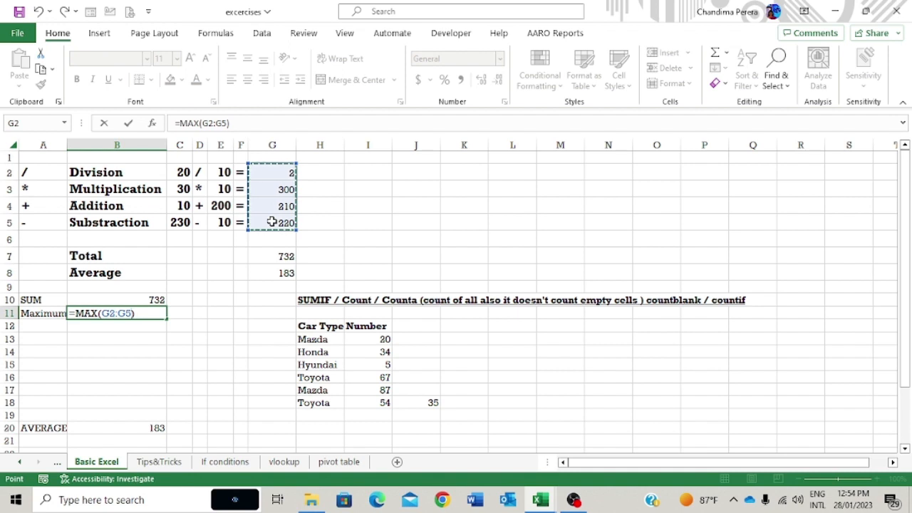
{"action": "key", "text": "Return"}
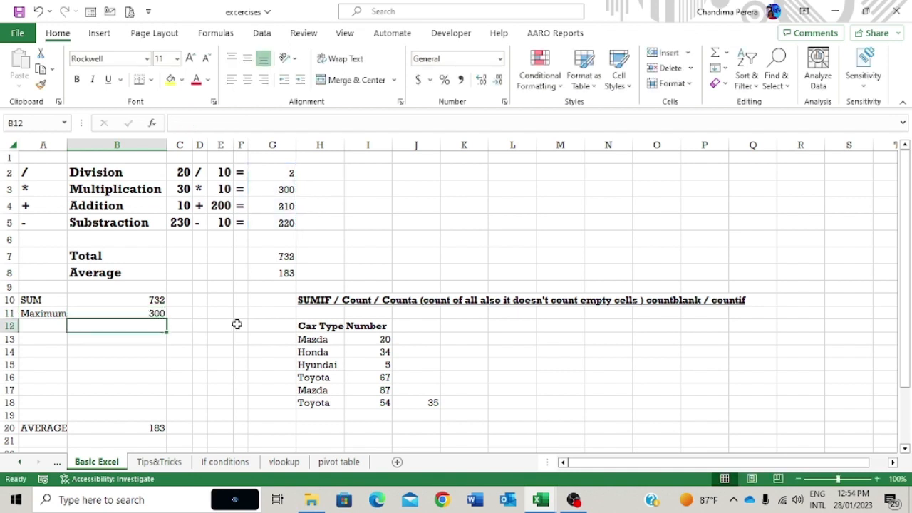
{"action": "left_click", "coordinate": [144, 313]}
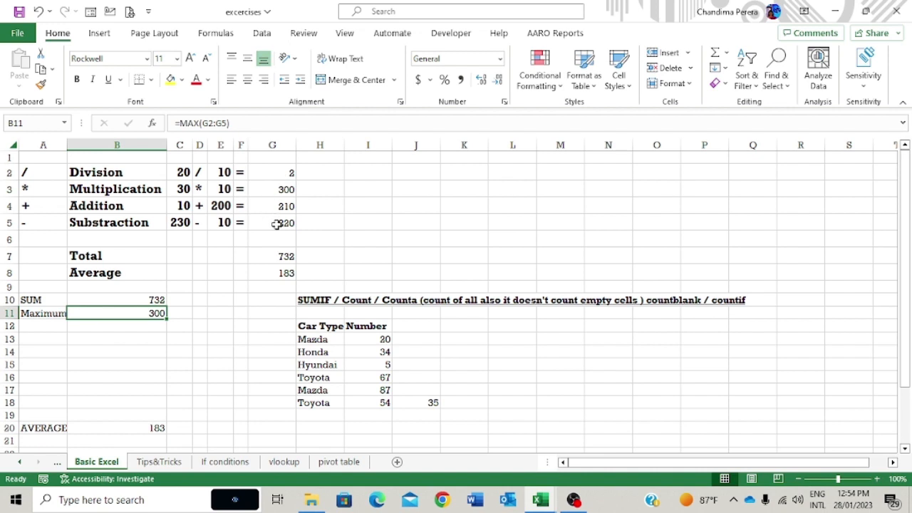
Enter the label Minimum in cell A12, directly below the Maximum label.
{"action": "left_click", "coordinate": [45, 327]}
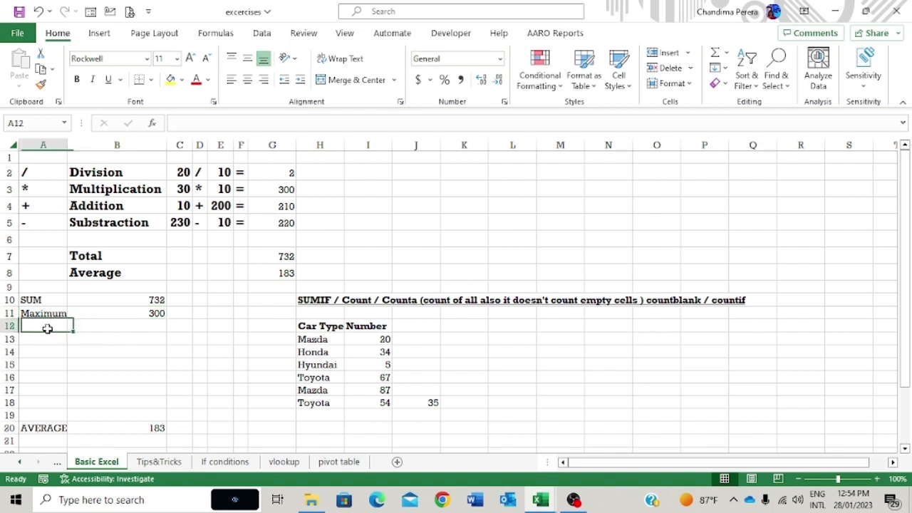
{"action": "type", "text": "Mim"}
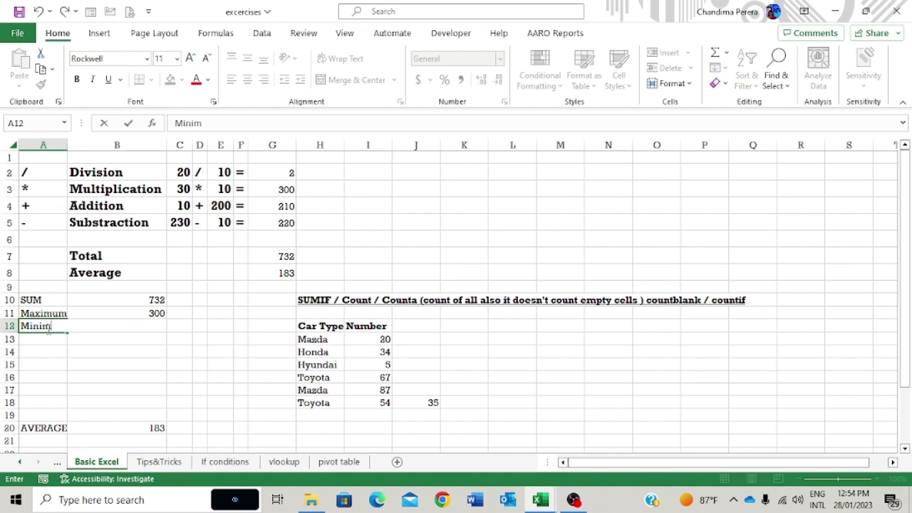
{"action": "key", "text": "Return"}
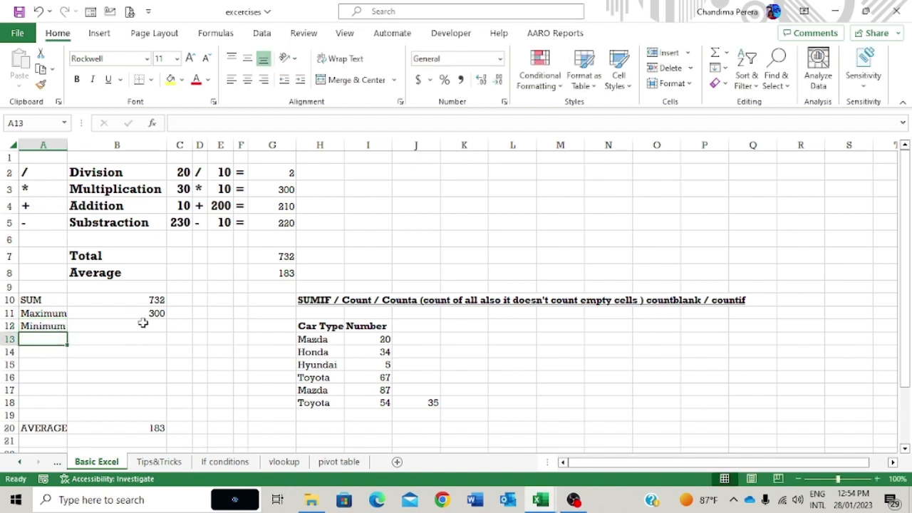
Find the smallest of the four results G2:G5 in cell B12 with the AutoSum Min function and check its formula.
{"action": "left_click", "coordinate": [142, 324]}
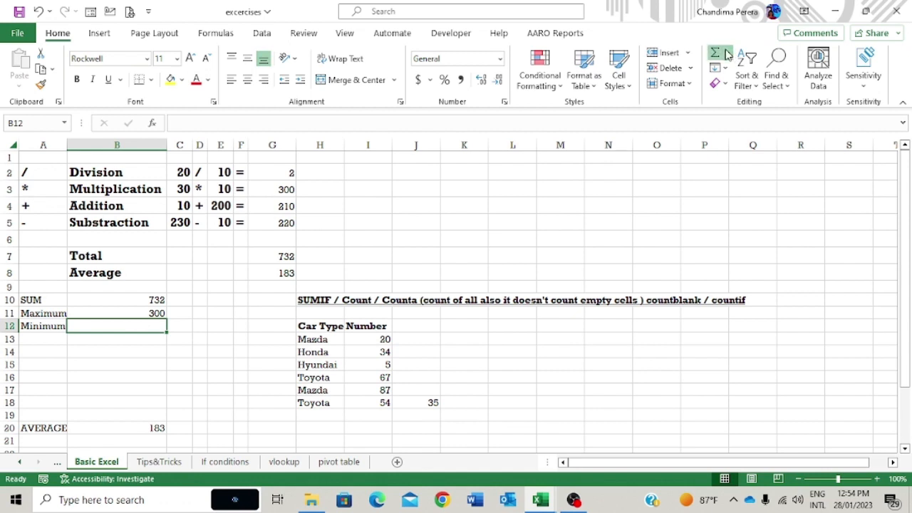
{"action": "left_click", "coordinate": [738, 150]}
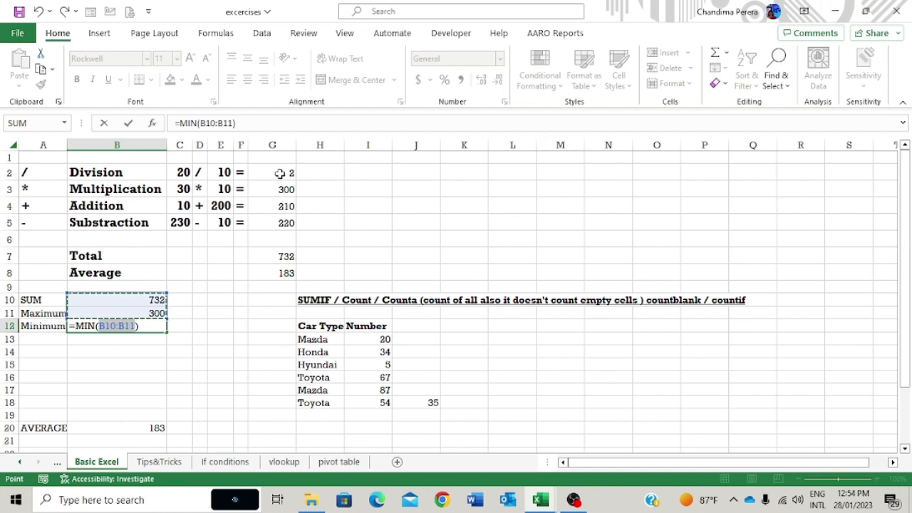
{"action": "left_click_drag", "start_coordinate": [277, 169], "coordinate": [273, 221]}
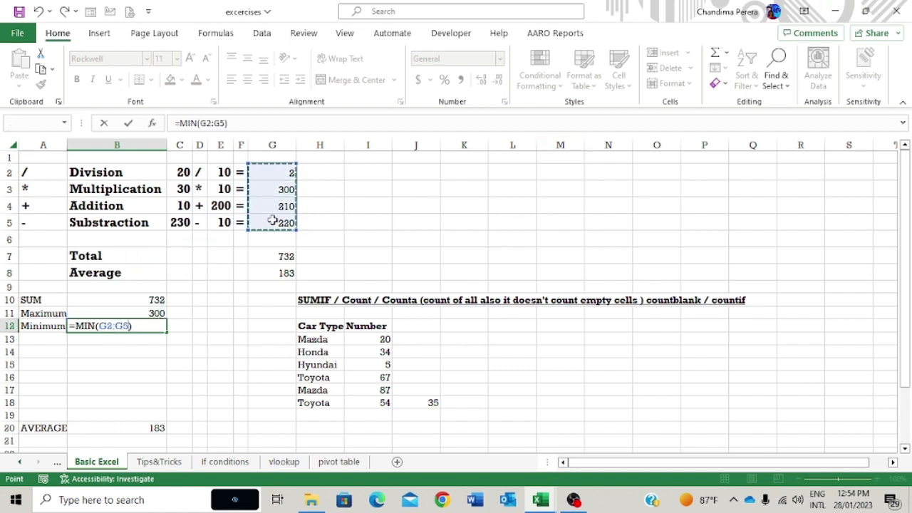
{"action": "key", "text": "Return"}
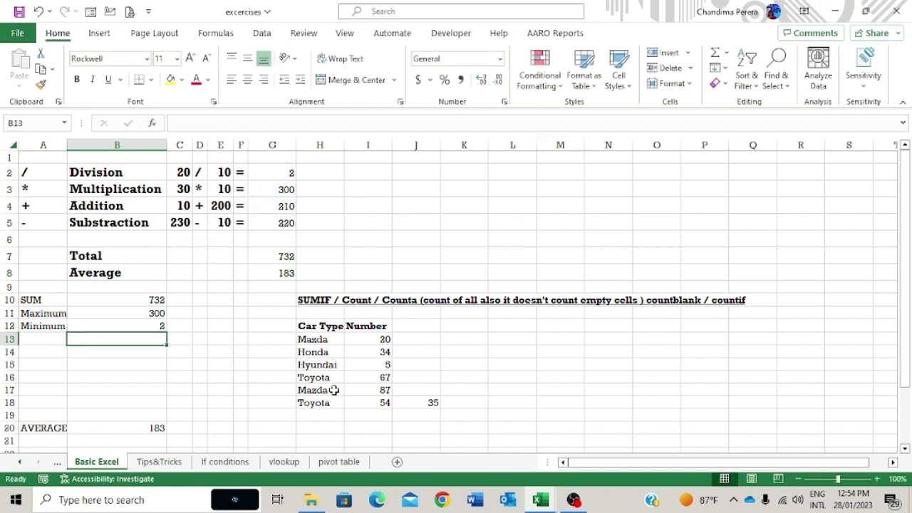
{"action": "left_click", "coordinate": [144, 325]}
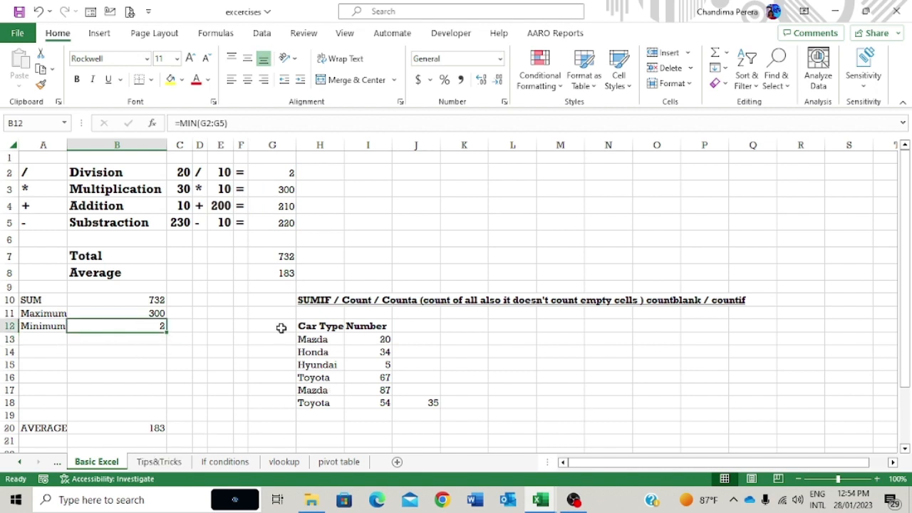
{"action": "left_click_drag", "start_coordinate": [288, 174], "coordinate": [280, 220]}
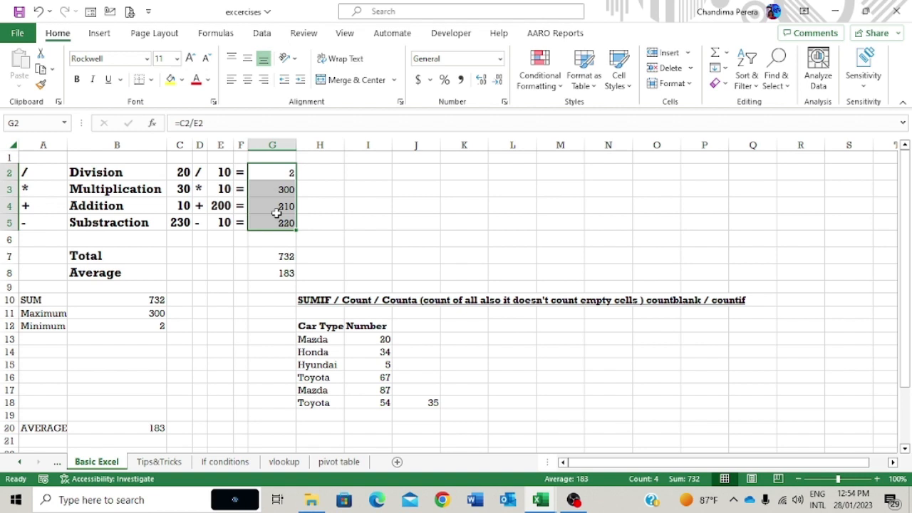
{"action": "left_click", "coordinate": [127, 326]}
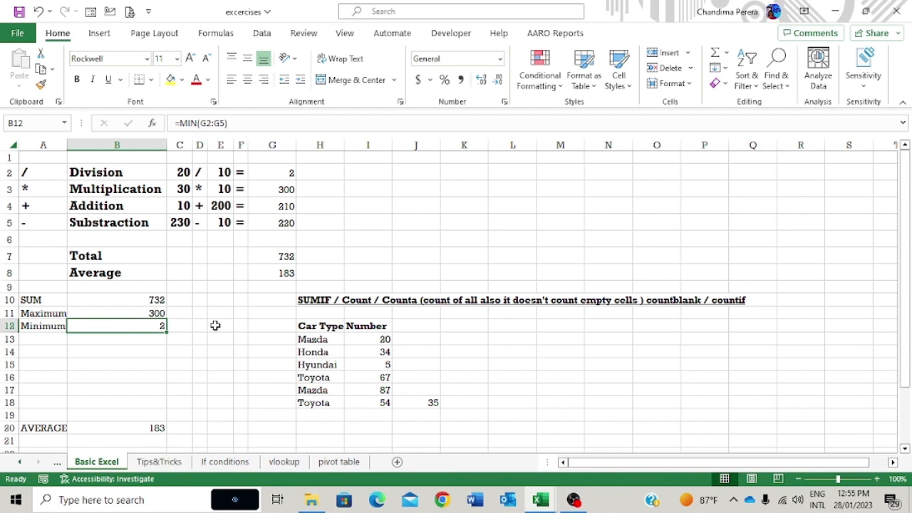
Switch to the Tips&Tricks worksheet.
{"action": "left_click", "coordinate": [216, 326]}
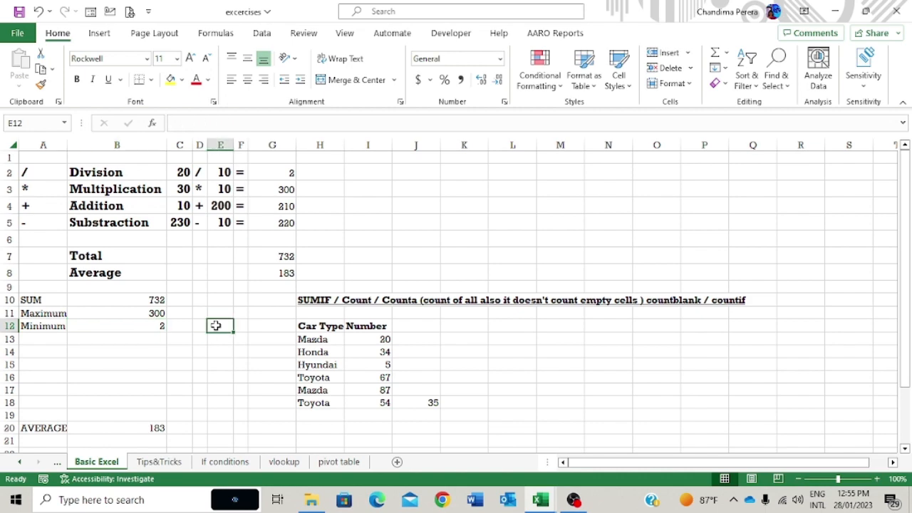
{"action": "left_click", "coordinate": [161, 462]}
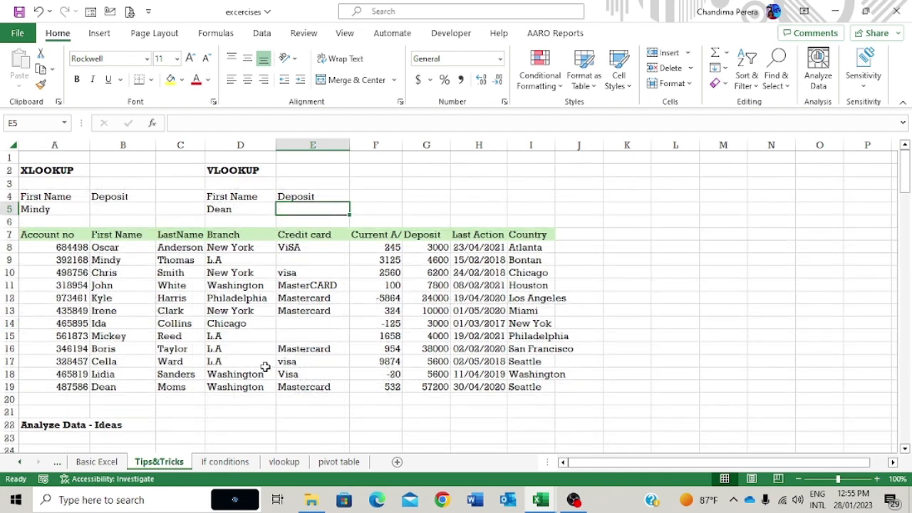
Switch to the If conditions worksheet.
{"action": "left_click", "coordinate": [233, 340]}
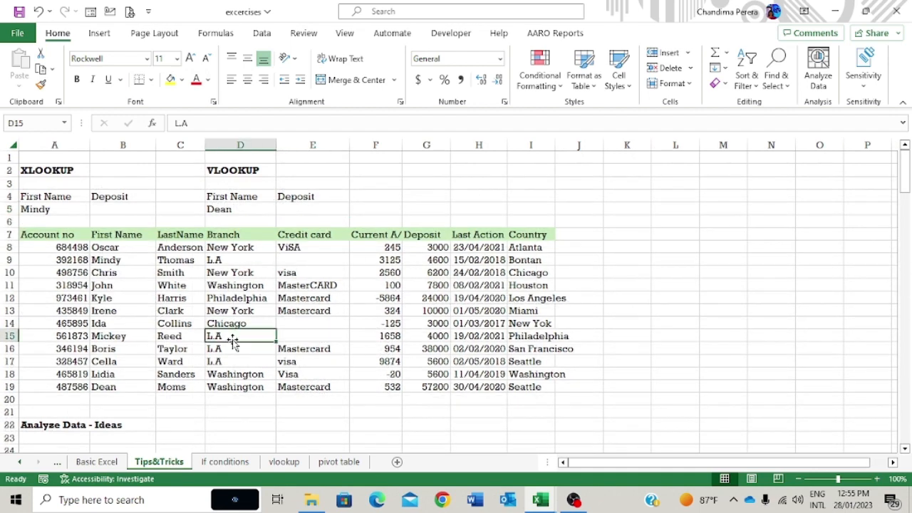
{"action": "left_click", "coordinate": [233, 465]}
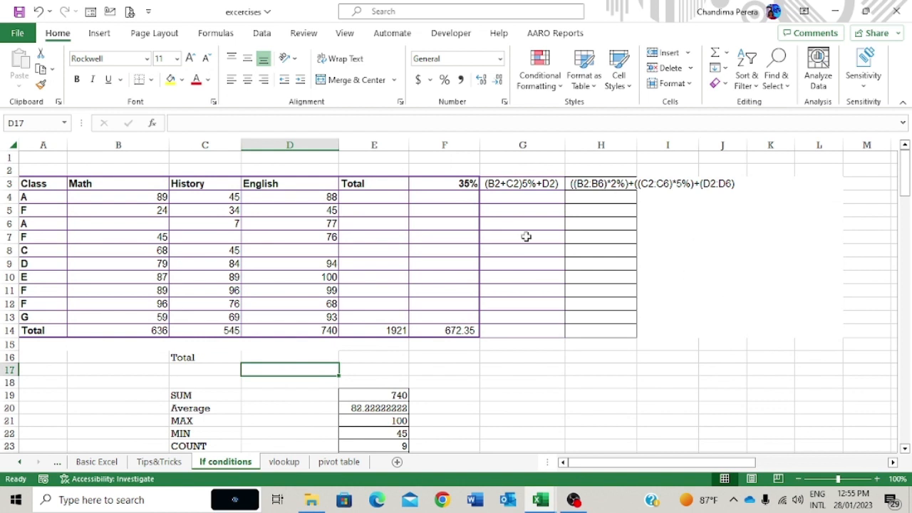
{"action": "left_click", "coordinate": [524, 263]}
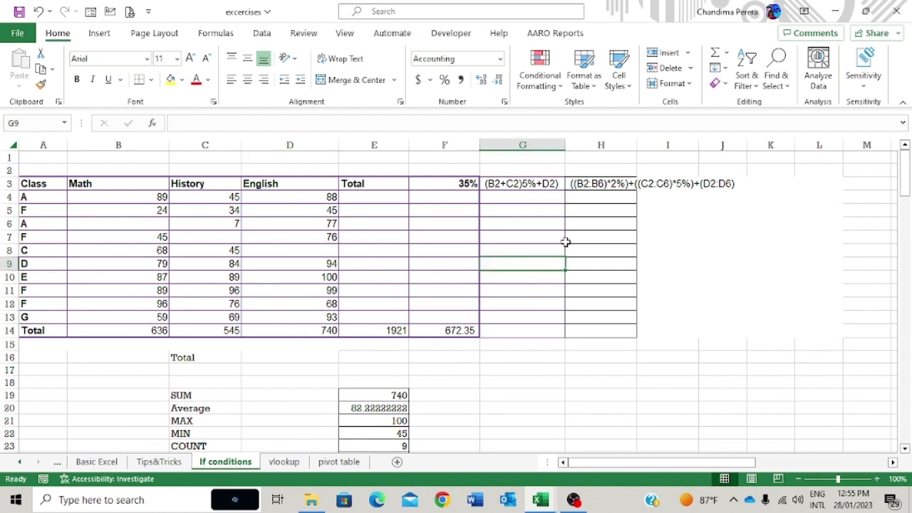
Examine the Math marks in column B and the class letters they belong to in column A.
{"action": "left_click", "coordinate": [88, 264]}
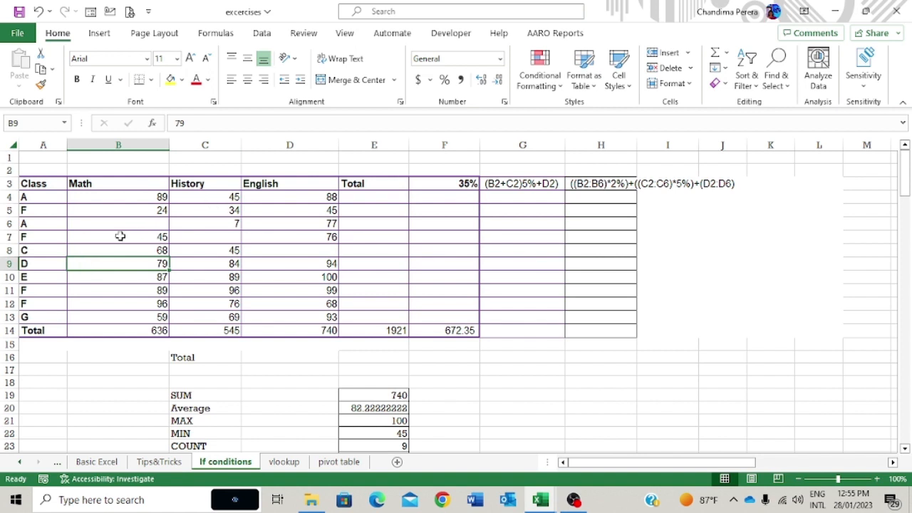
{"action": "left_click", "coordinate": [112, 237]}
{"action": "left_click", "coordinate": [119, 196]}
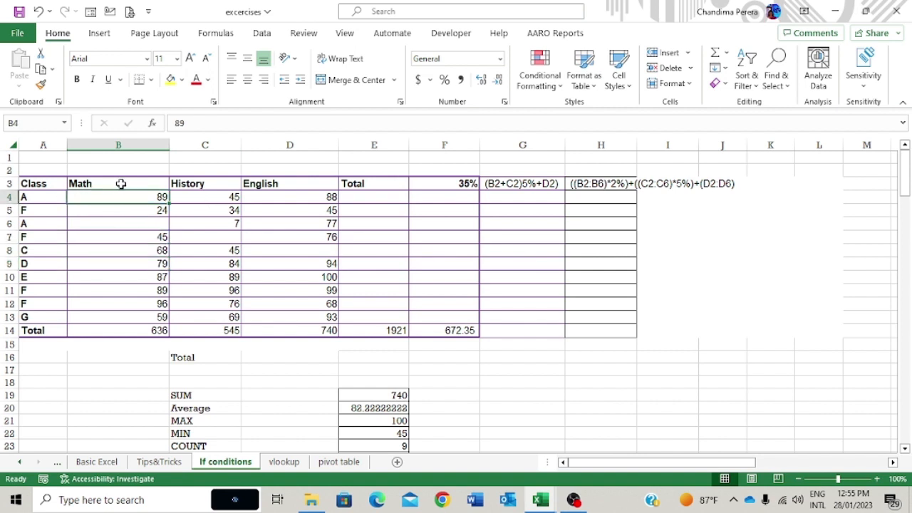
{"action": "left_click", "coordinate": [121, 183]}
{"action": "left_click", "coordinate": [135, 197]}
{"action": "left_click", "coordinate": [138, 214]}
{"action": "left_click", "coordinate": [140, 249]}
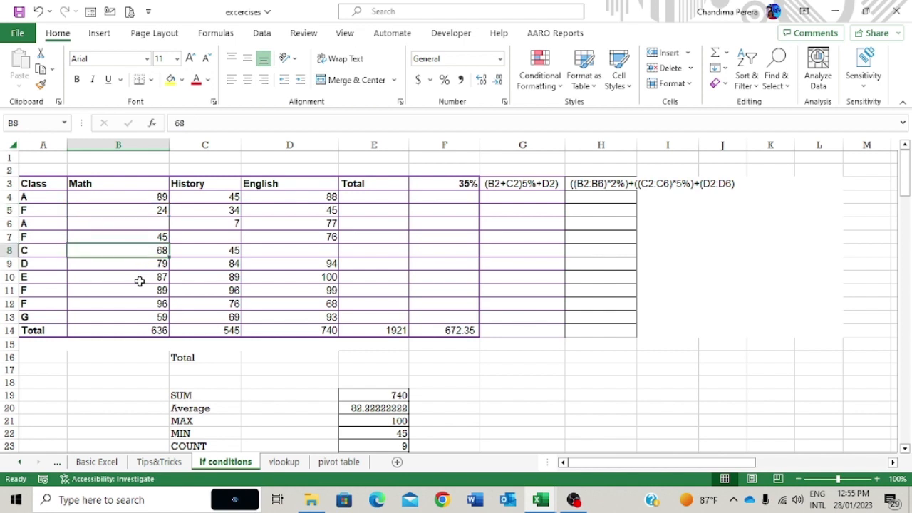
{"action": "left_click", "coordinate": [141, 280]}
{"action": "left_click", "coordinate": [135, 304]}
{"action": "left_click", "coordinate": [43, 197]}
{"action": "left_click", "coordinate": [38, 212]}
{"action": "left_click", "coordinate": [35, 238]}
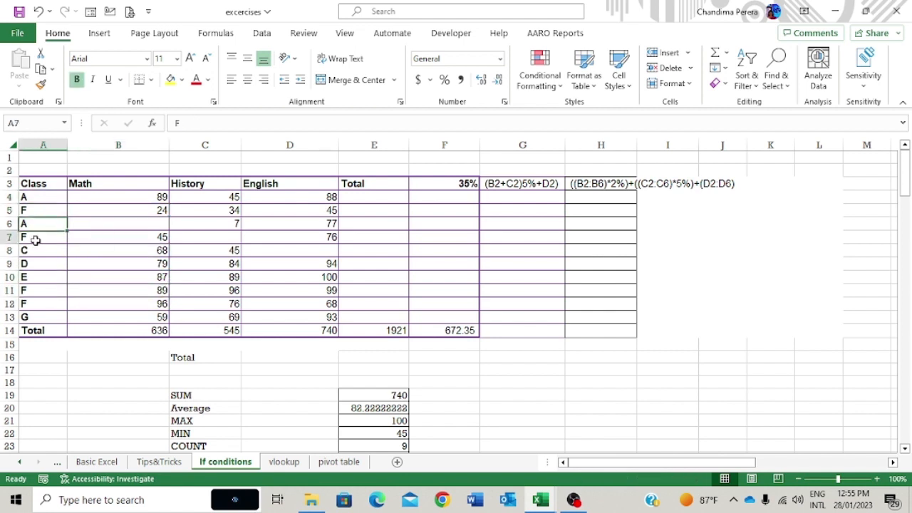
{"action": "left_click", "coordinate": [32, 264]}
{"action": "left_click", "coordinate": [27, 300]}
Examine the History and English columns and the class letters beside their marks.
{"action": "left_click", "coordinate": [207, 186]}
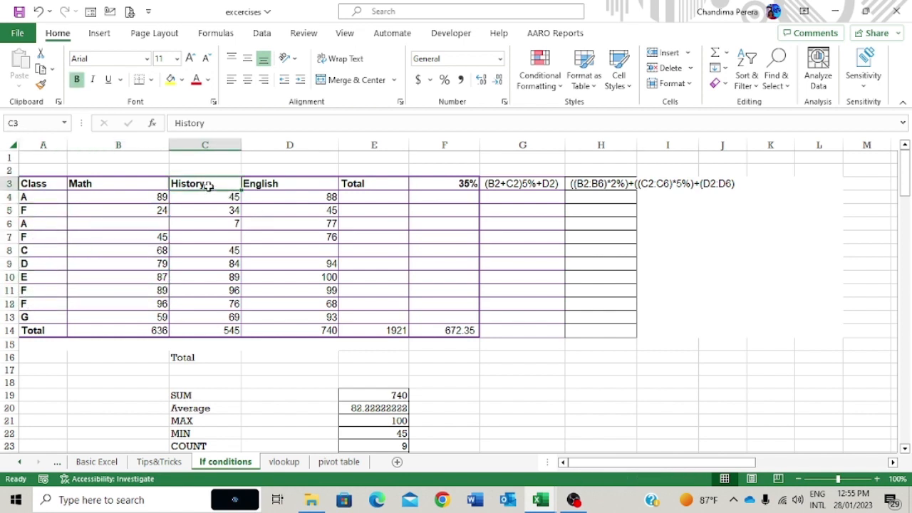
{"action": "left_click", "coordinate": [216, 200]}
{"action": "left_click", "coordinate": [26, 198]}
{"action": "left_click", "coordinate": [29, 211]}
{"action": "left_click", "coordinate": [35, 264]}
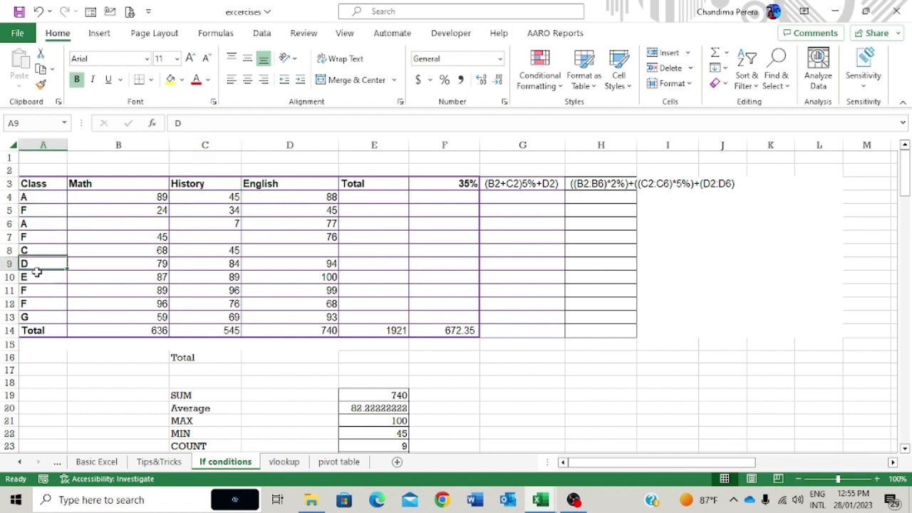
{"action": "left_click", "coordinate": [32, 290]}
{"action": "left_click", "coordinate": [311, 187]}
{"action": "left_click", "coordinate": [312, 236]}
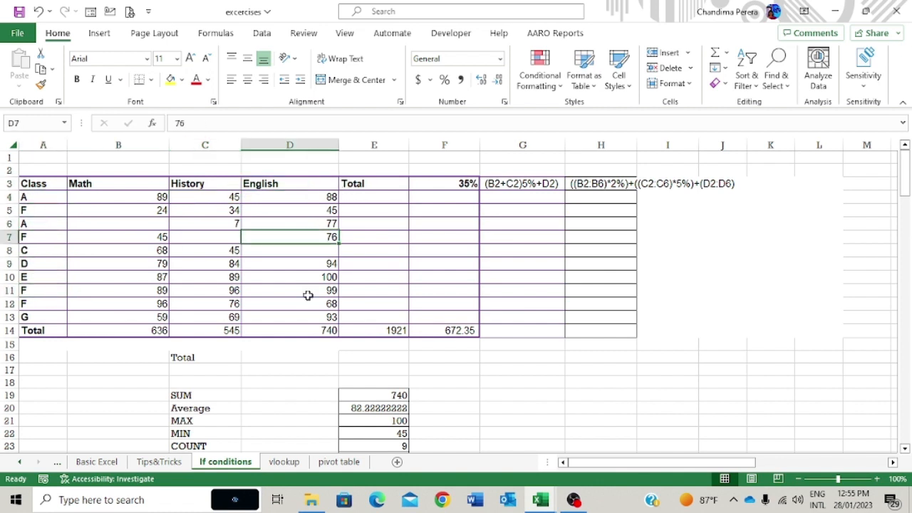
{"action": "left_click", "coordinate": [310, 292]}
Review the Math, History and English marks in row 4 that make up the first class A total.
{"action": "left_click", "coordinate": [373, 199]}
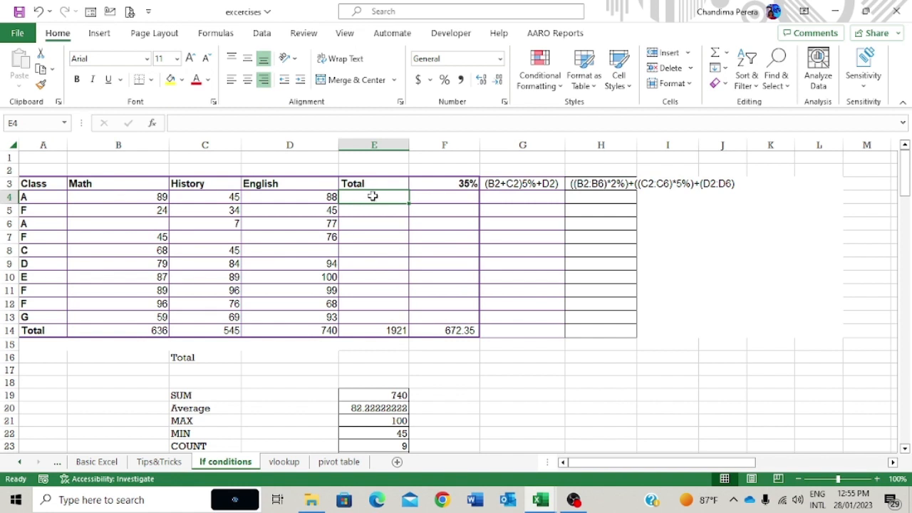
{"action": "left_click", "coordinate": [106, 198]}
{"action": "left_click", "coordinate": [194, 195]}
{"action": "left_click", "coordinate": [277, 186]}
{"action": "left_click", "coordinate": [256, 200]}
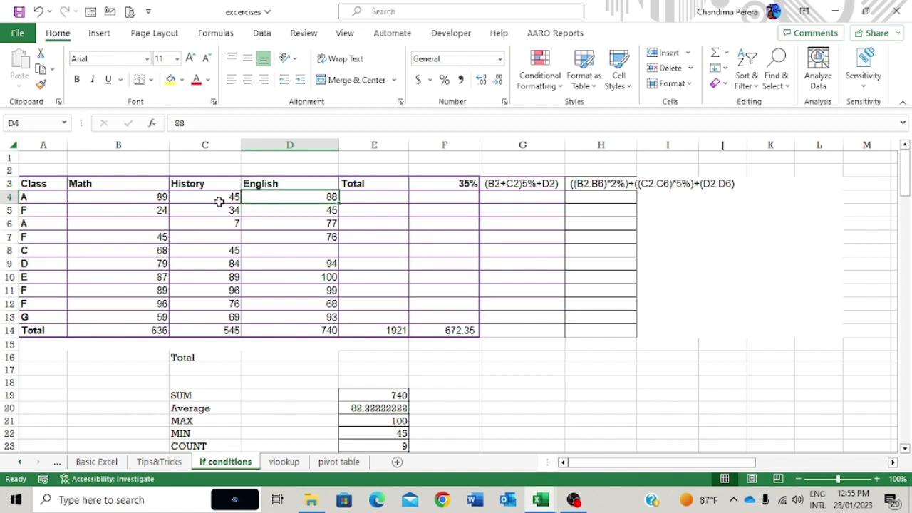
{"action": "left_click", "coordinate": [219, 200]}
{"action": "left_click", "coordinate": [135, 197]}
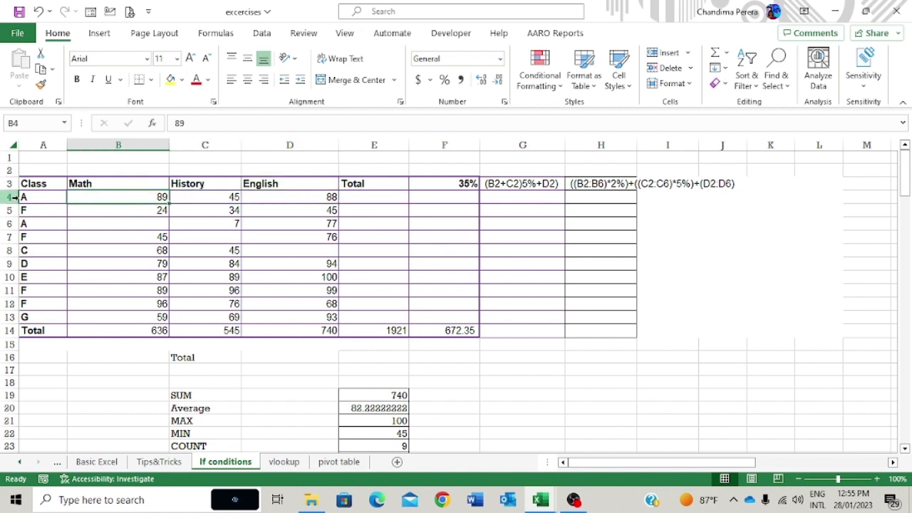
{"action": "left_click", "coordinate": [34, 197]}
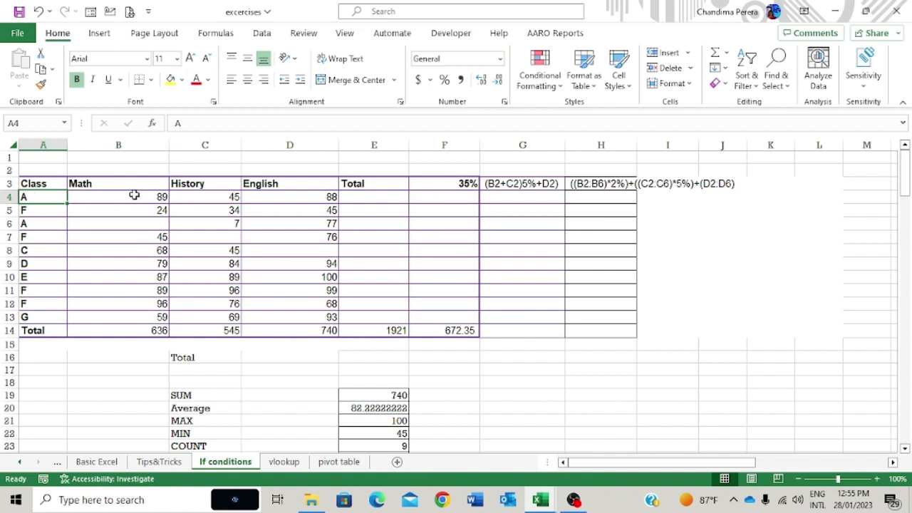
Add up the first class A row in cell E4 with AutoSum over the marks B4:D4.
{"action": "left_click", "coordinate": [390, 197]}
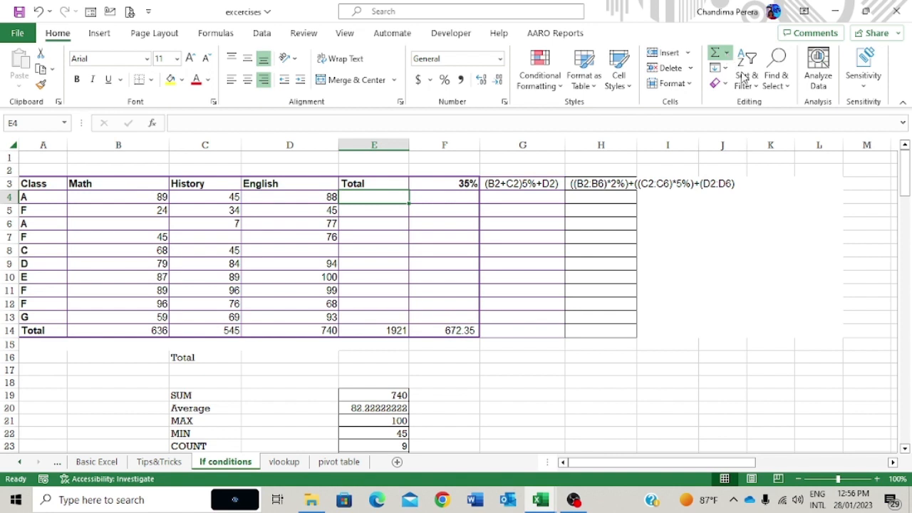
{"action": "key", "text": "alt+equal"}
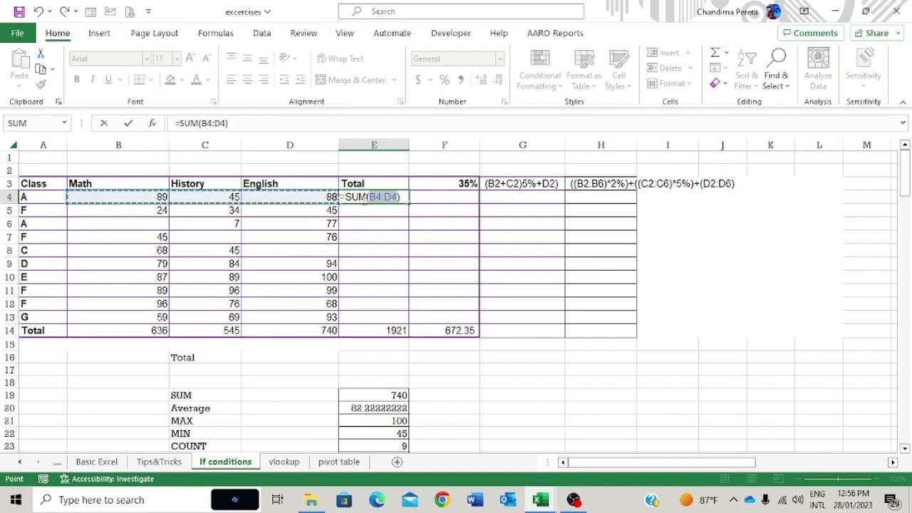
{"action": "left_click", "coordinate": [281, 210]}
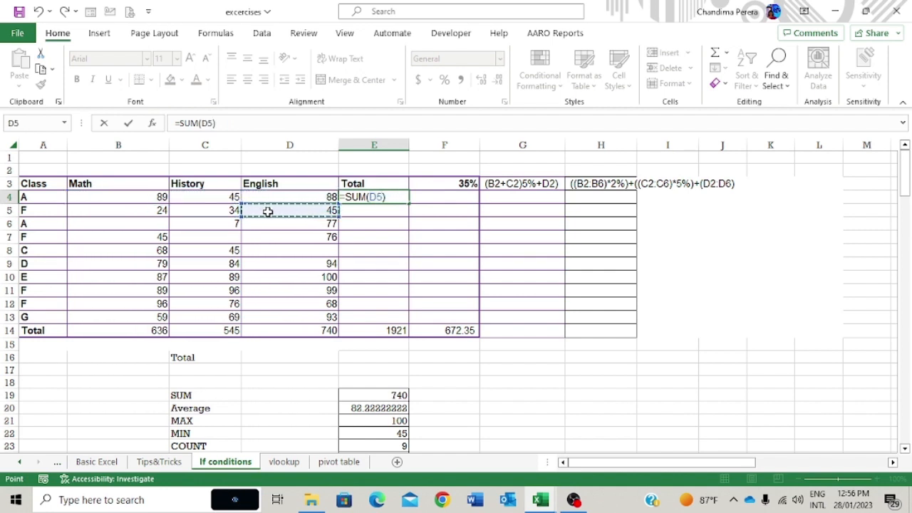
{"action": "left_click_drag", "start_coordinate": [267, 211], "coordinate": [134, 213]}
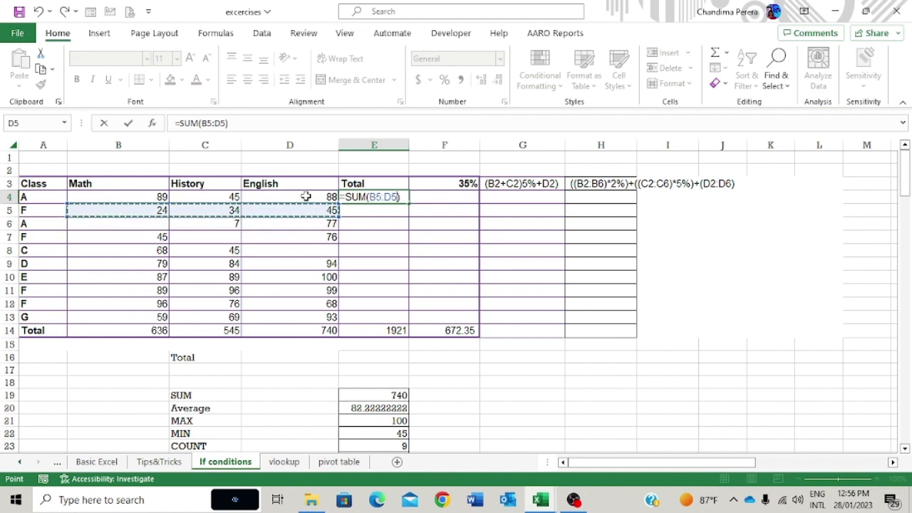
{"action": "left_click", "coordinate": [305, 196]}
{"action": "left_click_drag", "start_coordinate": [262, 194], "coordinate": [147, 198]}
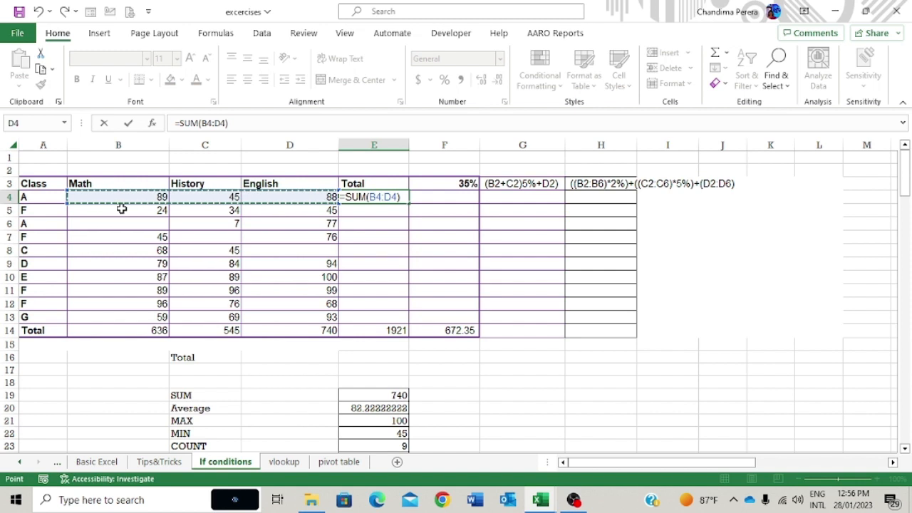
{"action": "key", "text": "Return"}
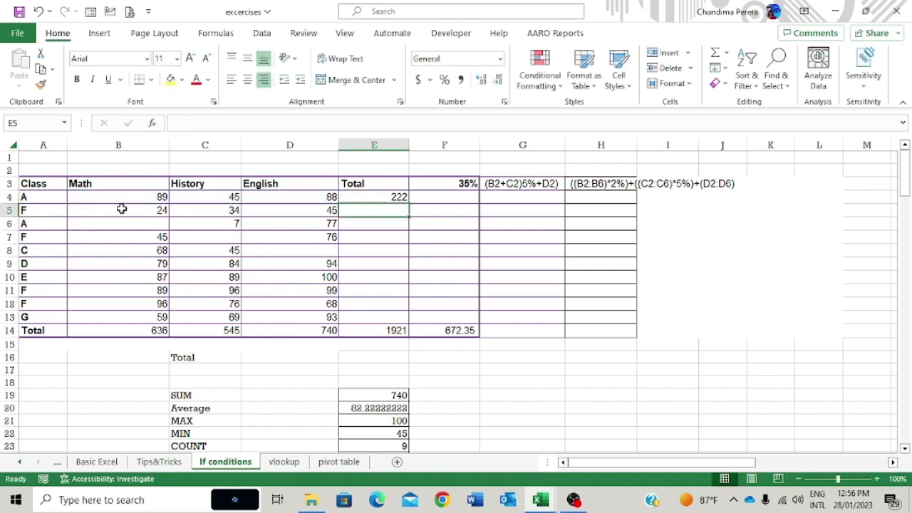
Add up the marks B5:D5 of the next row in cell E5 with AutoSum.
{"action": "left_click", "coordinate": [393, 197]}
{"action": "key", "text": "ctrl+c"}
{"action": "left_click", "coordinate": [389, 212]}
{"action": "key", "text": "Escape"}
{"action": "key", "text": "alt+equal"}
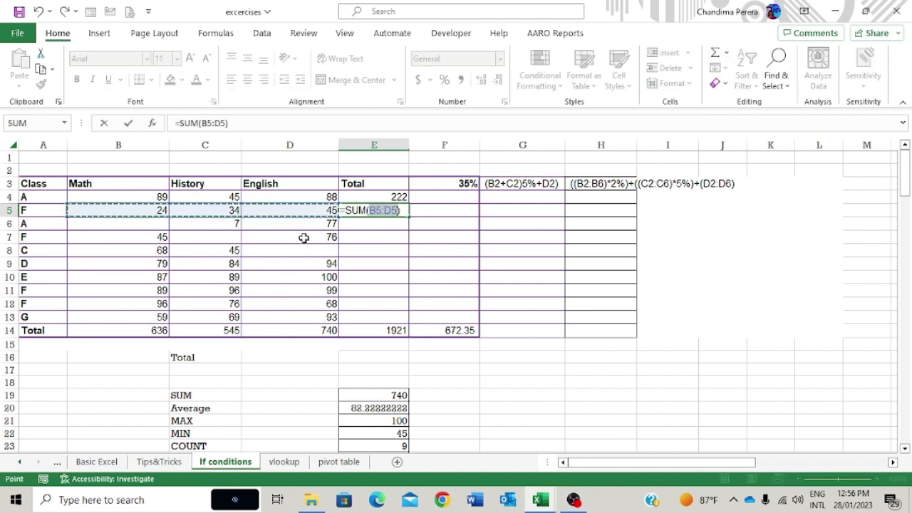
{"action": "key", "text": "Return"}
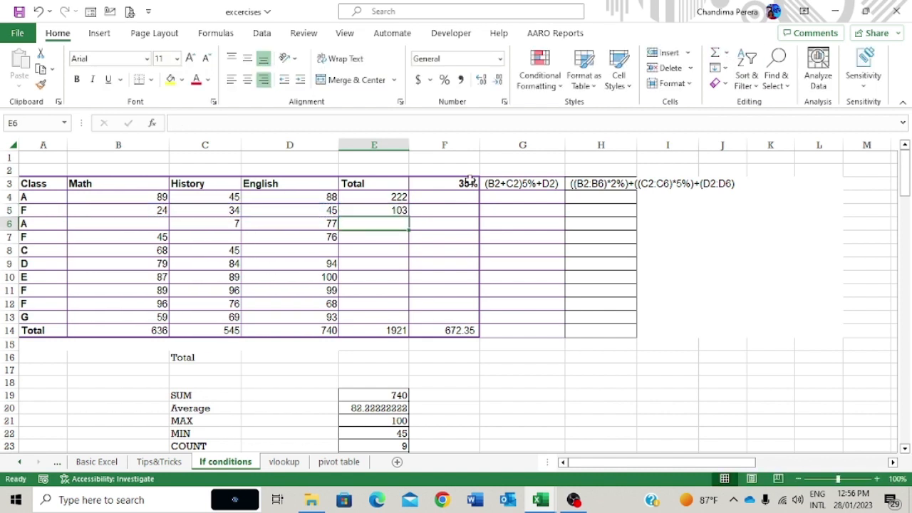
Fill the SUM formula from cell E5 down the Total column to E14.
{"action": "left_click", "coordinate": [396, 211]}
{"action": "left_click", "coordinate": [391, 223]}
{"action": "left_click", "coordinate": [397, 210]}
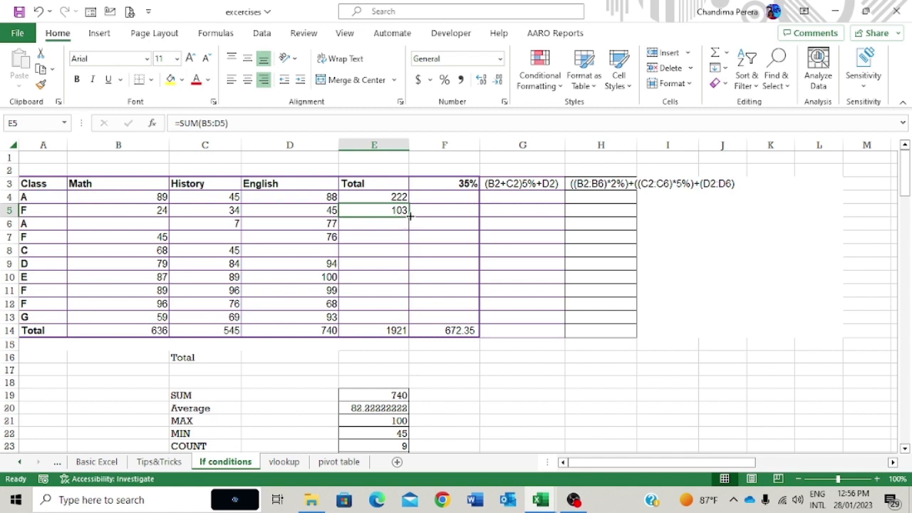
{"action": "left_click_drag", "start_coordinate": [410, 216], "coordinate": [392, 330]}
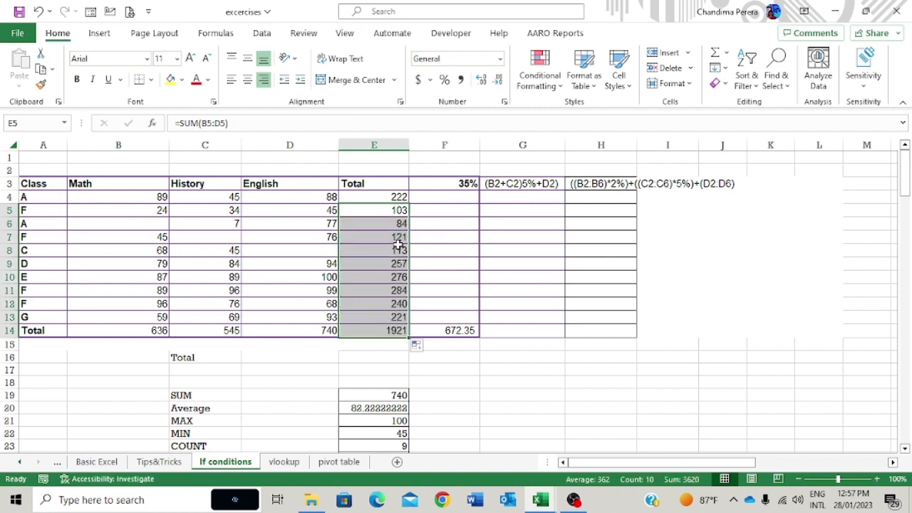
Check the SUM formulas down the Total column against the marks in the Math, History and English columns.
{"action": "left_click", "coordinate": [381, 276]}
{"action": "left_click", "coordinate": [387, 203]}
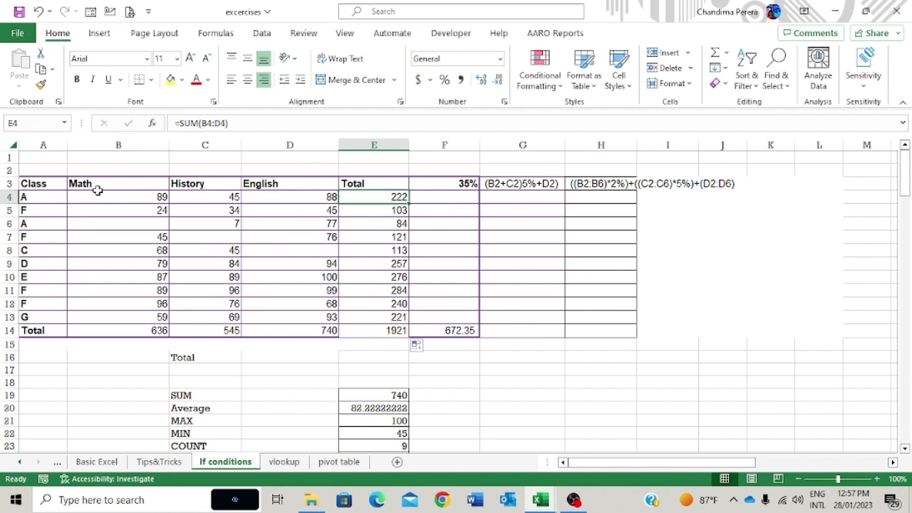
{"action": "left_click_drag", "start_coordinate": [98, 187], "coordinate": [266, 330]}
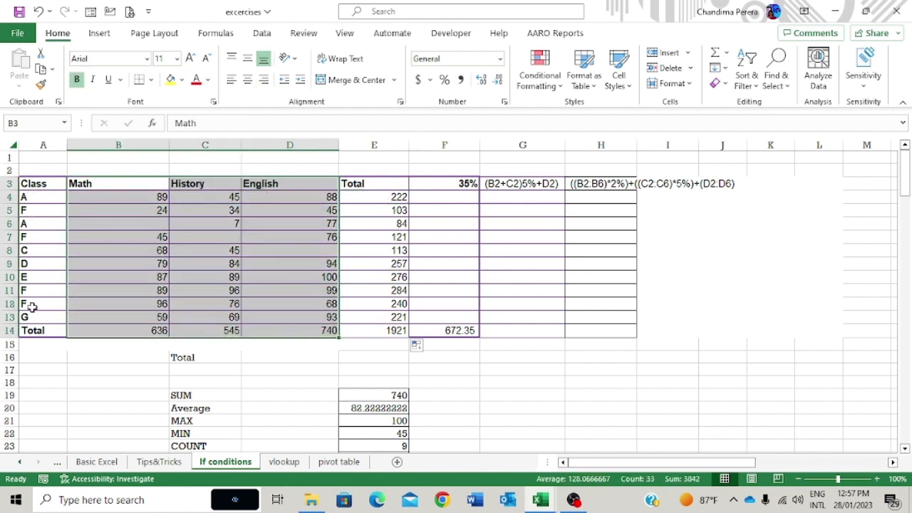
{"action": "left_click", "coordinate": [387, 196]}
{"action": "left_click", "coordinate": [388, 223]}
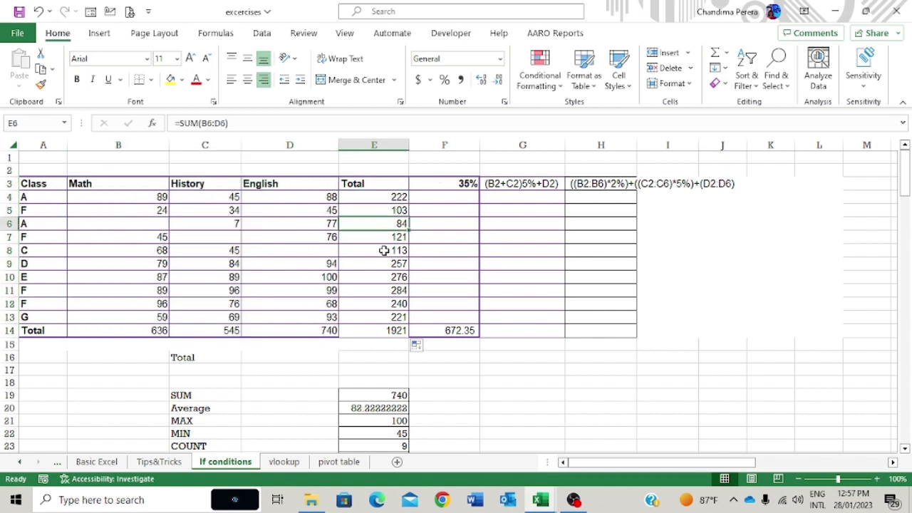
{"action": "left_click", "coordinate": [384, 250]}
{"action": "left_click", "coordinate": [375, 276]}
{"action": "left_click", "coordinate": [375, 291]}
{"action": "left_click", "coordinate": [381, 317]}
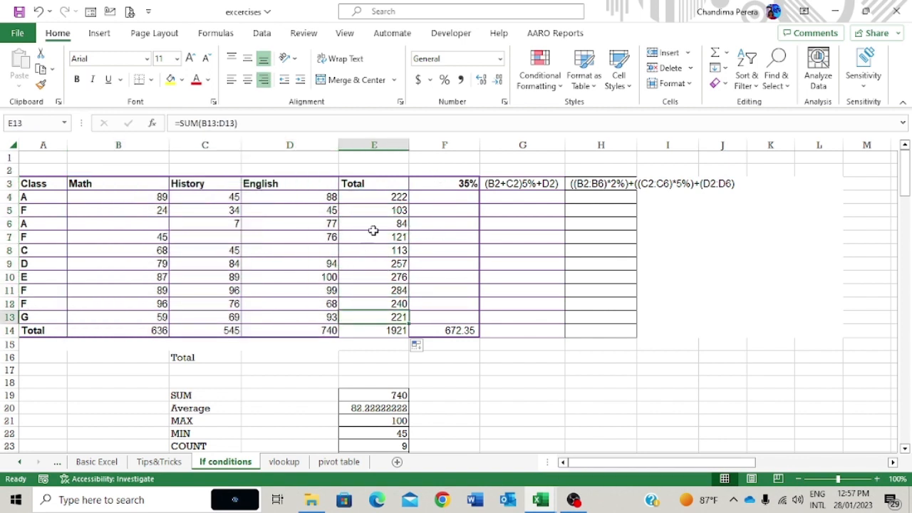
{"action": "left_click", "coordinate": [377, 183]}
{"action": "left_click", "coordinate": [372, 210]}
{"action": "left_click", "coordinate": [382, 250]}
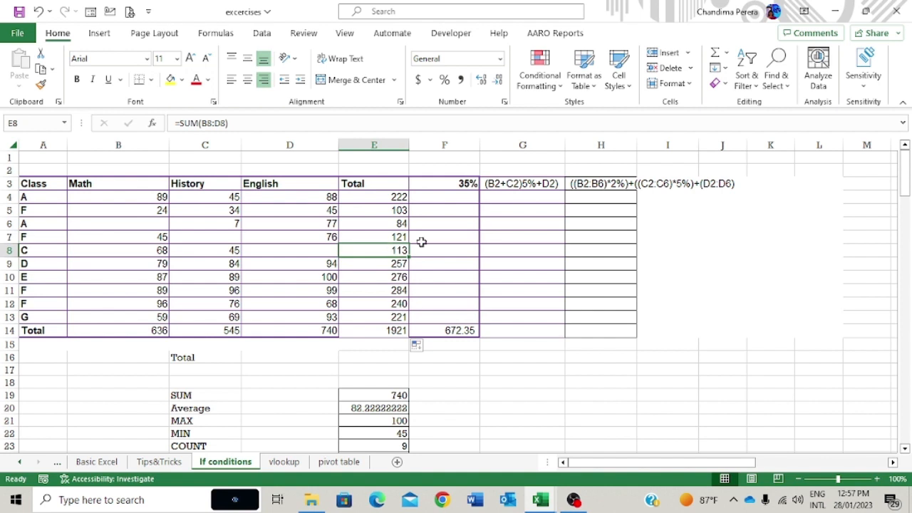
Calculate 35% of the first class A row's total in cell F4 with the formula =E4*35%.
{"action": "left_click", "coordinate": [463, 183]}
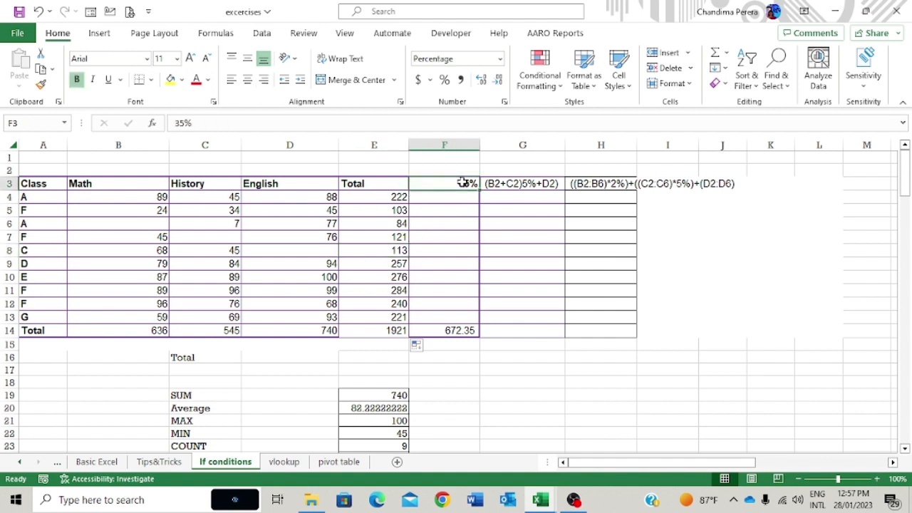
{"action": "left_click", "coordinate": [384, 210]}
{"action": "left_click", "coordinate": [380, 278]}
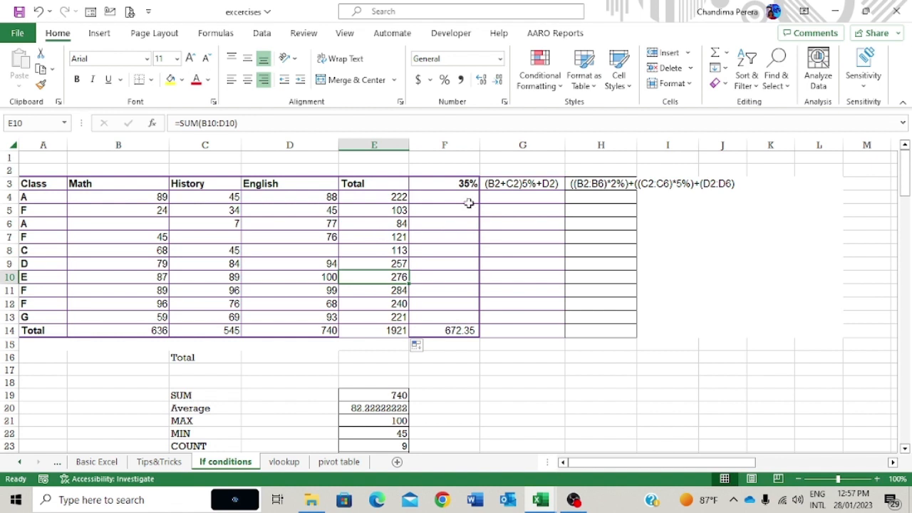
{"action": "left_click", "coordinate": [470, 197]}
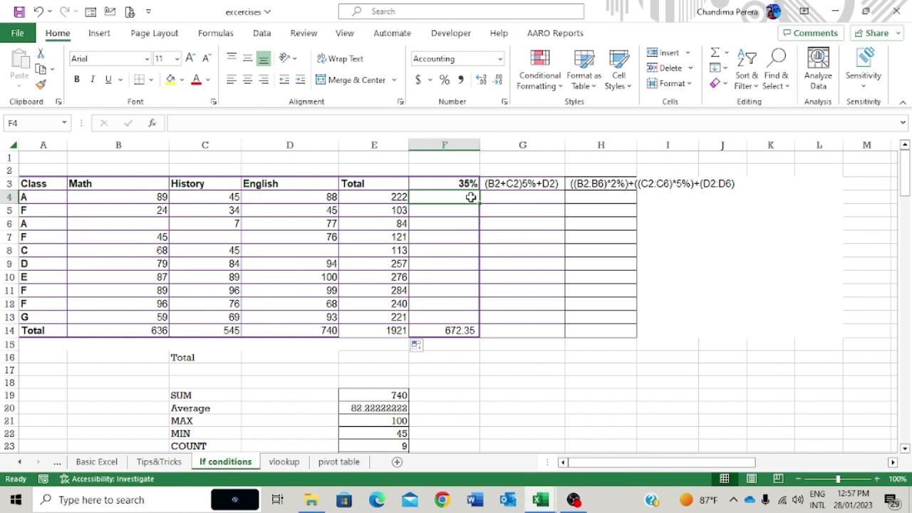
{"action": "type", "text": "="}
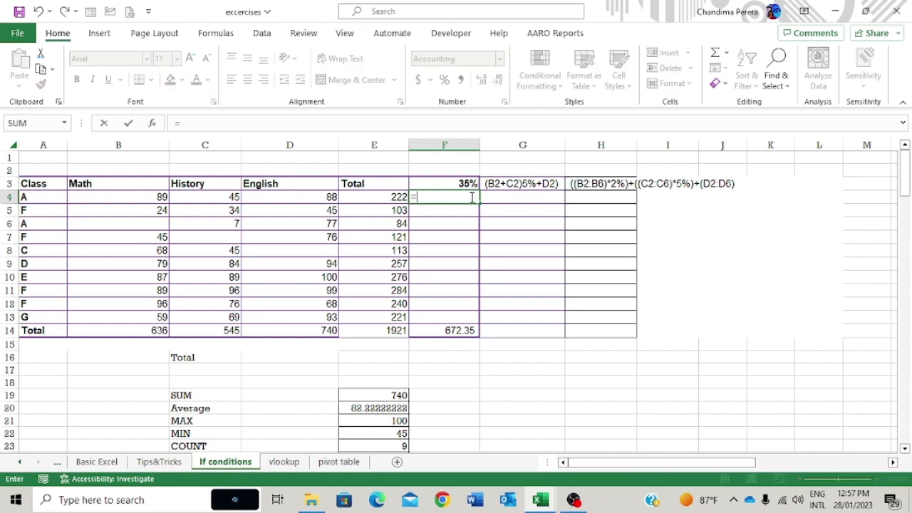
{"action": "left_click", "coordinate": [383, 198]}
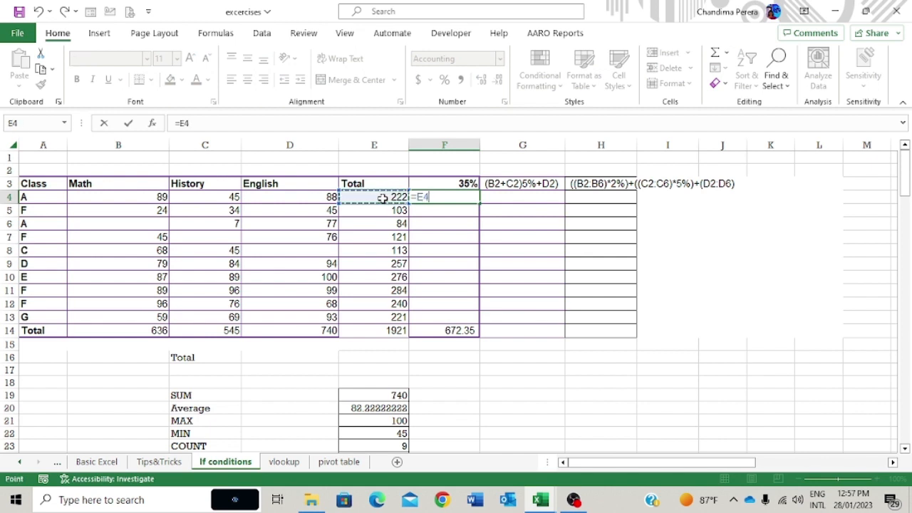
{"action": "type", "text": "*"}
{"action": "left_click", "coordinate": [462, 186]}
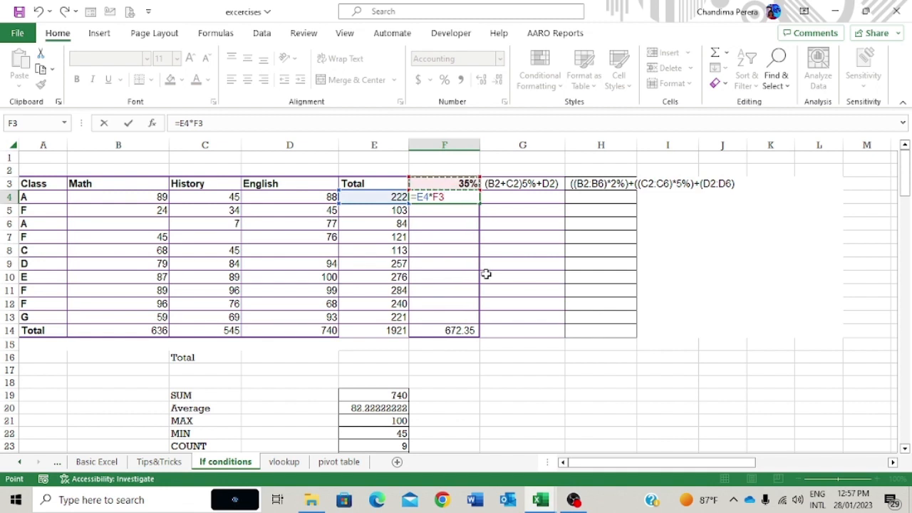
{"action": "key", "text": "BackSpace"}
{"action": "key", "text": "BackSpace"}
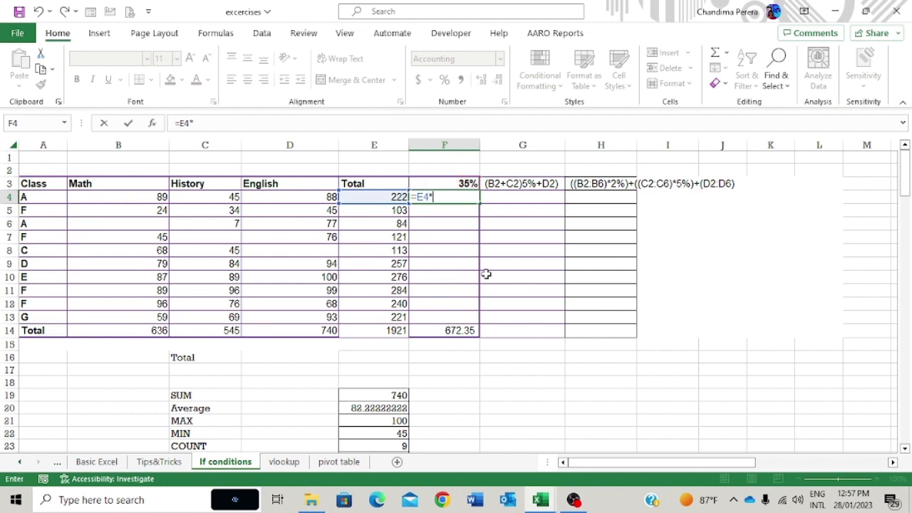
{"action": "type", "text": "$F$3"}
{"action": "key", "text": "Return"}
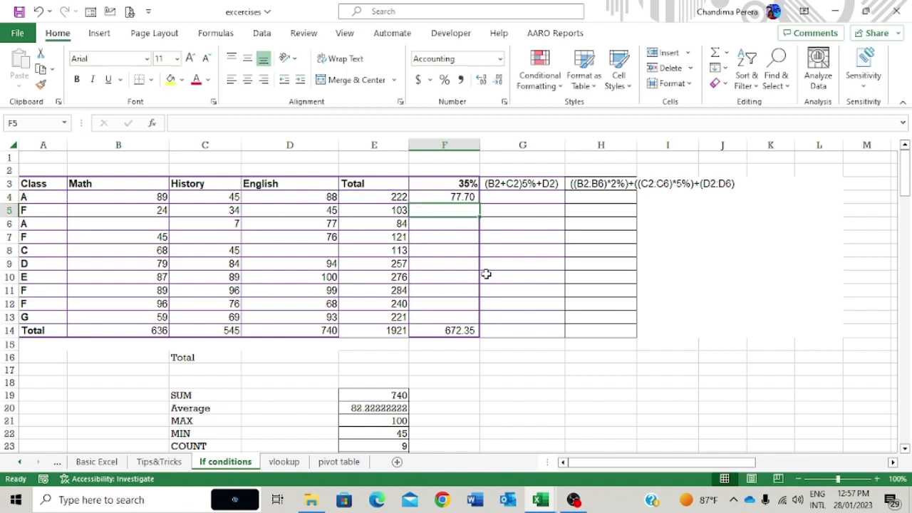
Review the 35% part of the formula in F4 and fill the formula down column F to F14.
{"action": "key", "text": "Up"}
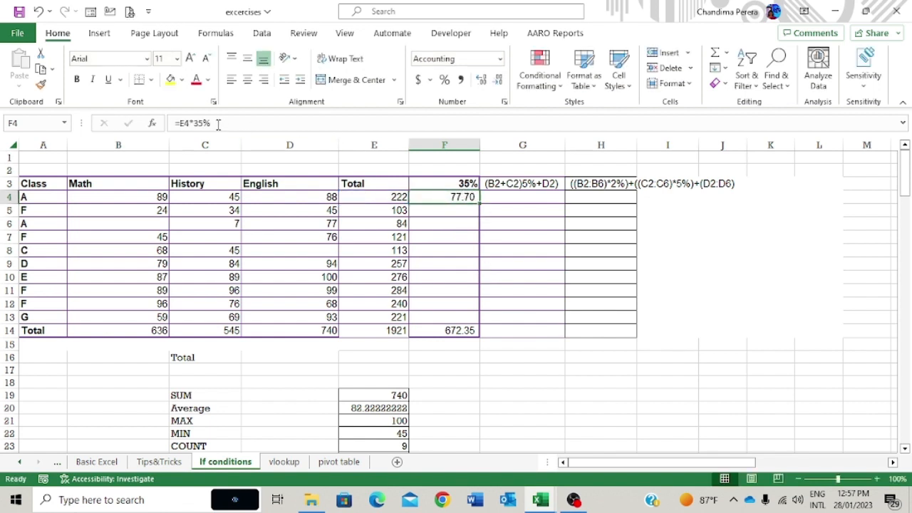
{"action": "left_click_drag", "start_coordinate": [216, 123], "coordinate": [192, 125]}
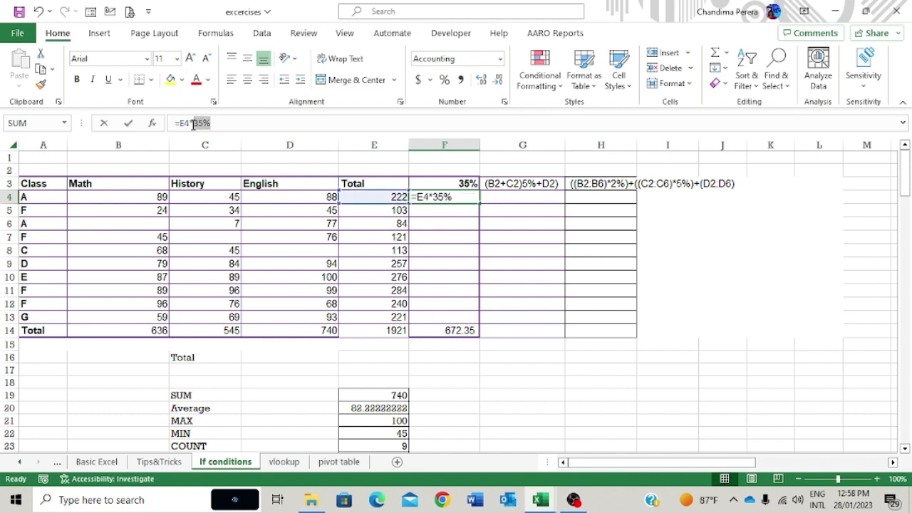
{"action": "left_click", "coordinate": [231, 122]}
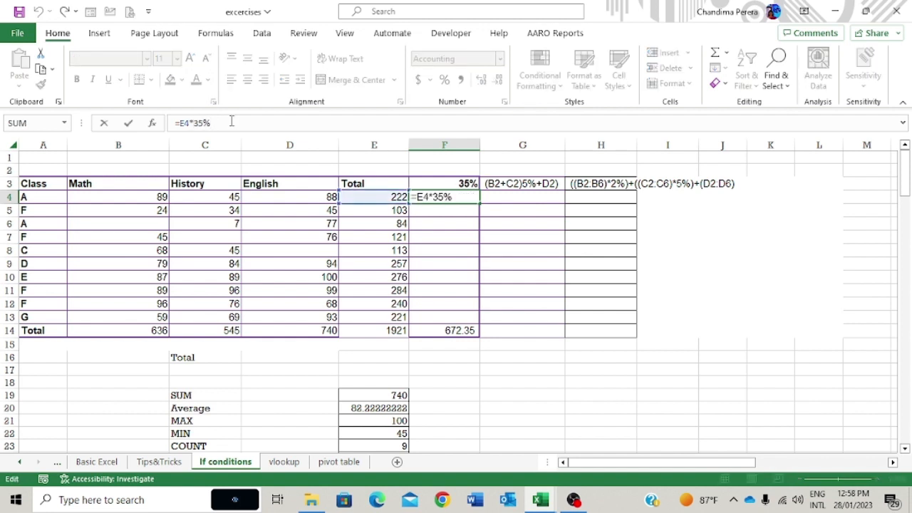
{"action": "key", "text": "Return"}
{"action": "left_click", "coordinate": [473, 200]}
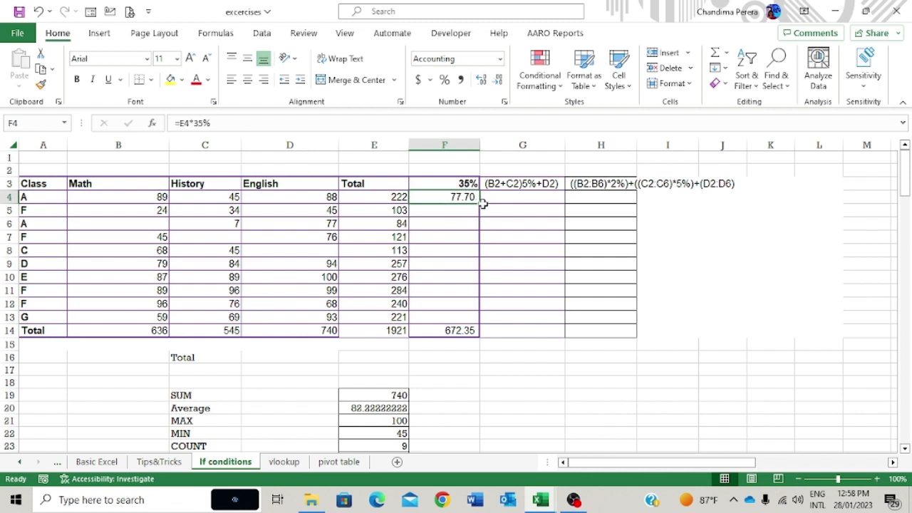
{"action": "left_click_drag", "start_coordinate": [480, 203], "coordinate": [480, 332]}
Check the copied percentage formulas in column F to see how the total reference and the percentage carry over.
{"action": "left_click", "coordinate": [470, 224]}
{"action": "left_click", "coordinate": [462, 249]}
{"action": "left_click", "coordinate": [453, 273]}
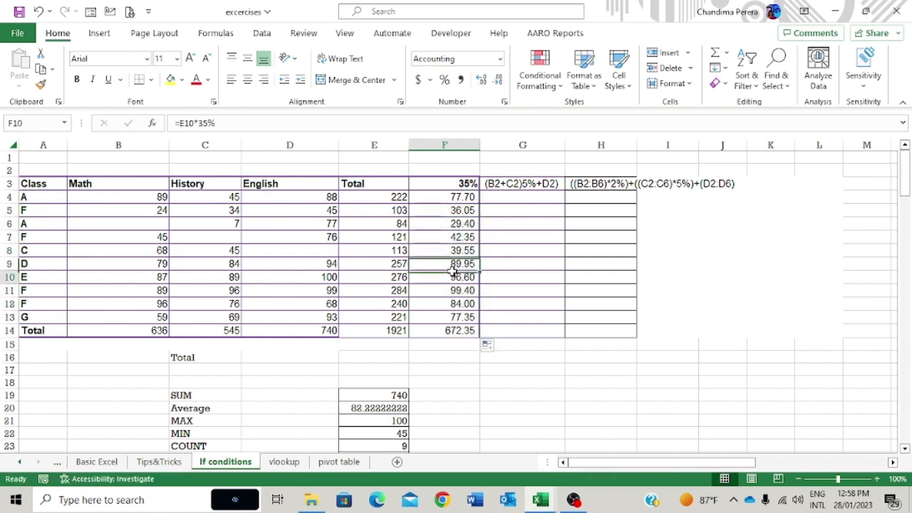
{"action": "left_click", "coordinate": [460, 292]}
{"action": "left_click", "coordinate": [465, 244]}
{"action": "left_click", "coordinate": [452, 288]}
{"action": "left_click", "coordinate": [457, 263]}
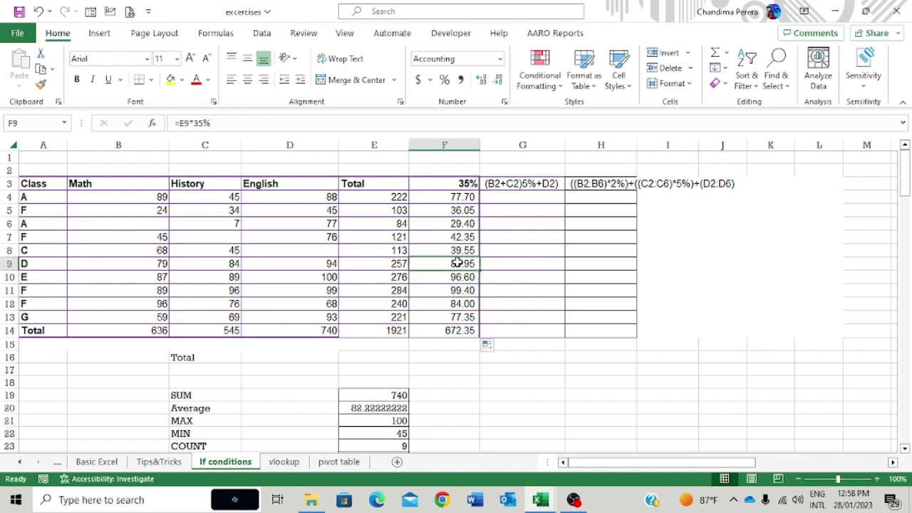
{"action": "left_click", "coordinate": [457, 224]}
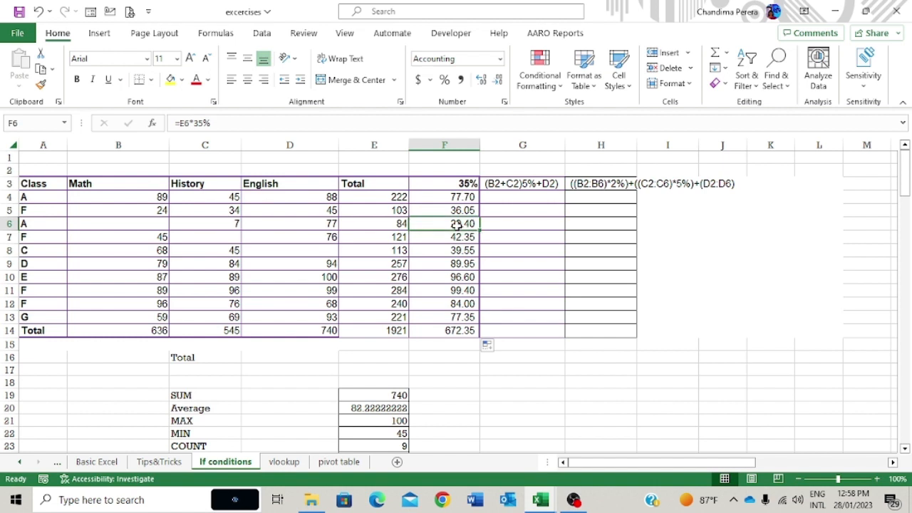
Set the percentage in header cell F3 to 75%.
{"action": "left_click", "coordinate": [454, 185]}
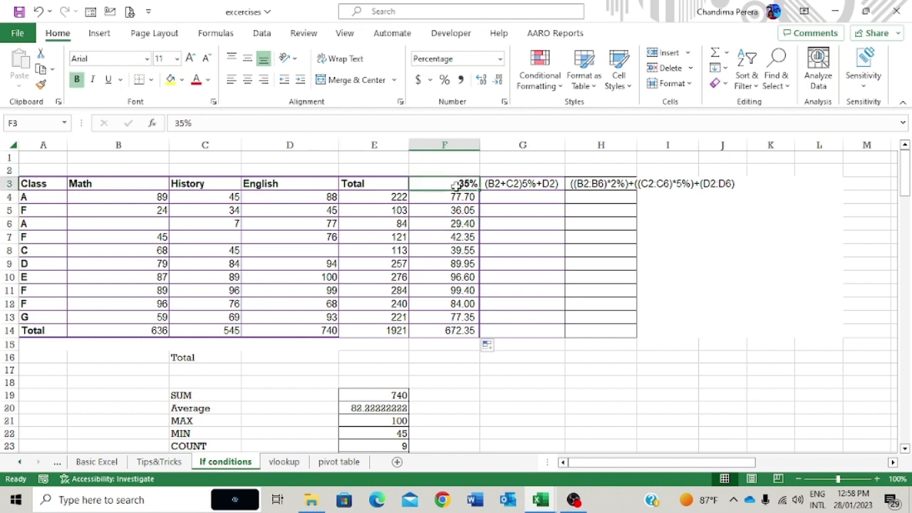
{"action": "type", "text": "7"}
{"action": "key", "text": "Return"}
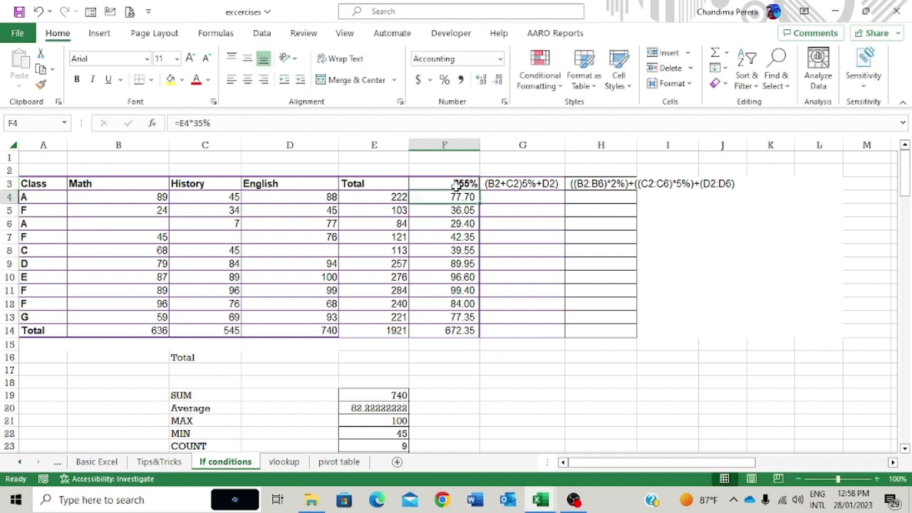
{"action": "left_click", "coordinate": [459, 185]}
{"action": "type", "text": "7"}
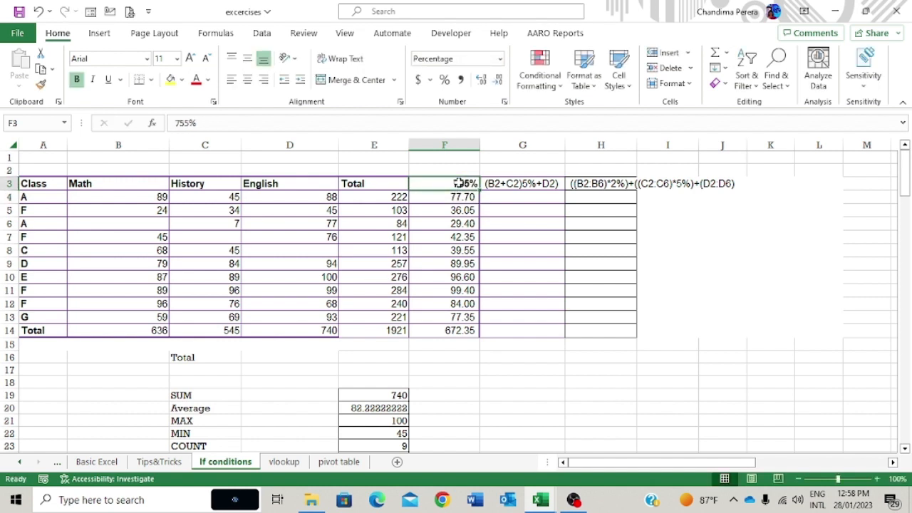
{"action": "type", "text": "5"}
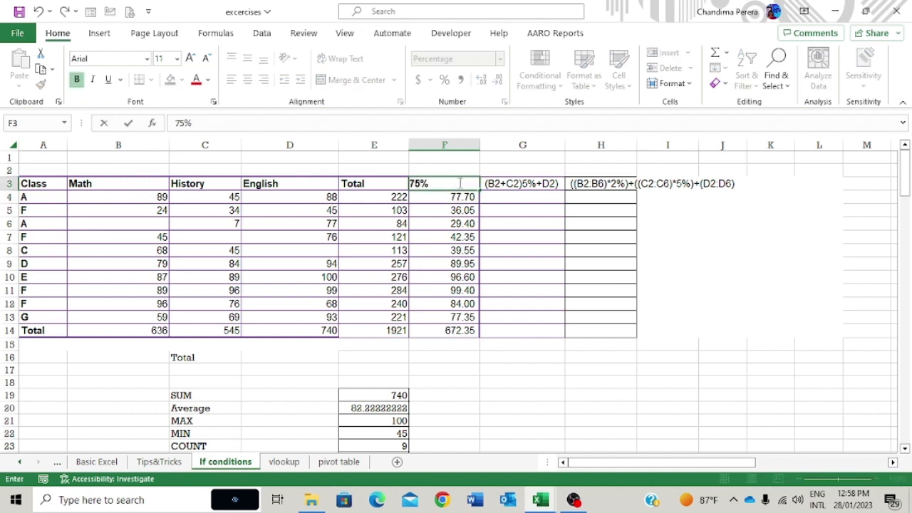
{"action": "key", "text": "Return"}
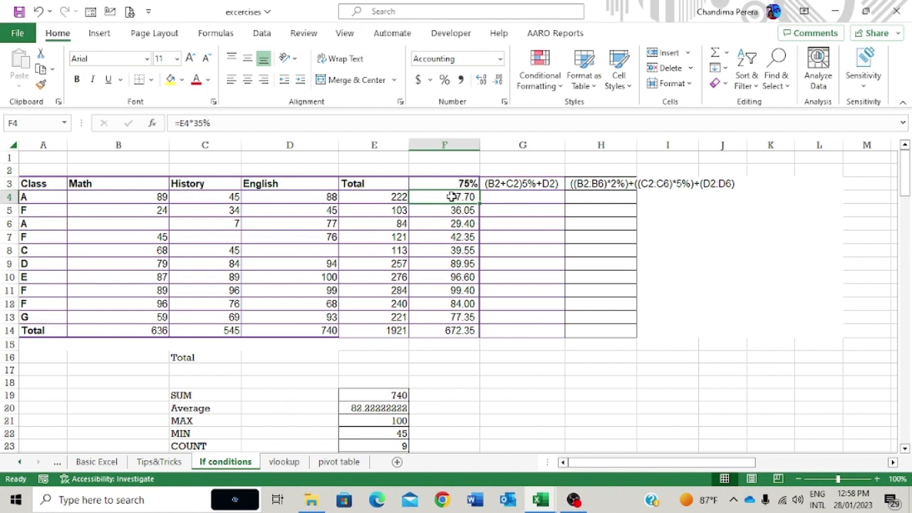
Replace the formula in F4 with =E4*F3 so it takes the percentage from the header cell.
{"action": "left_click", "coordinate": [461, 222]}
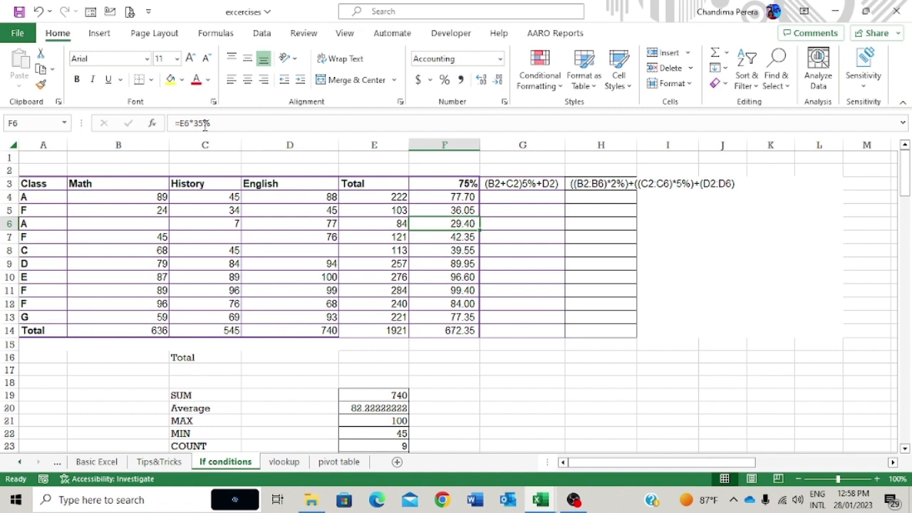
{"action": "left_click", "coordinate": [463, 197]}
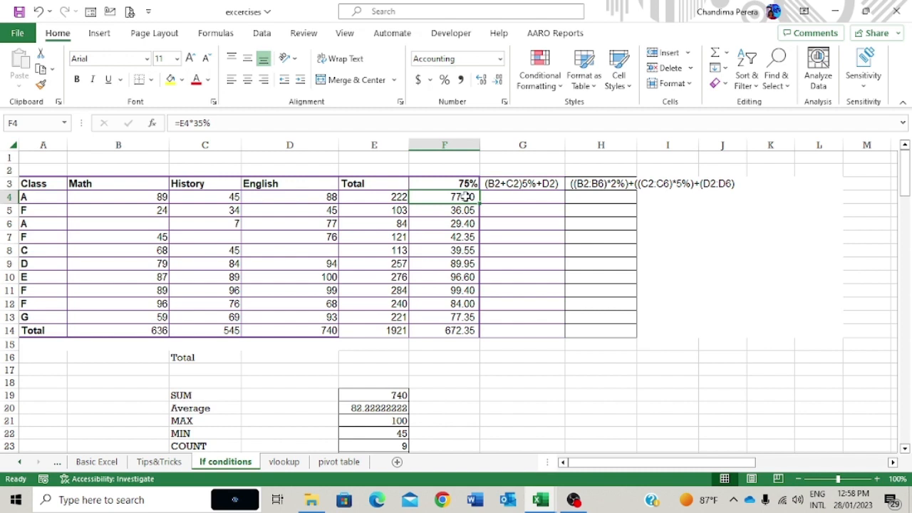
{"action": "type", "text": "="}
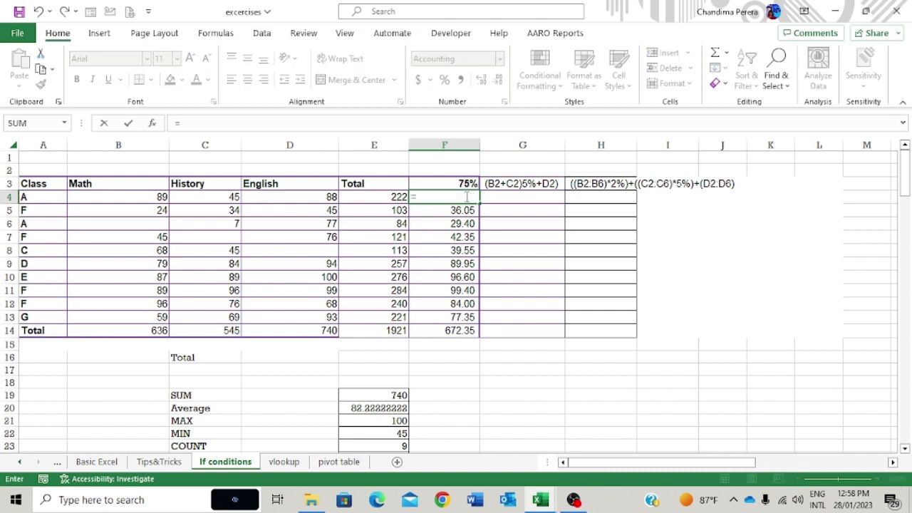
{"action": "left_click", "coordinate": [395, 194]}
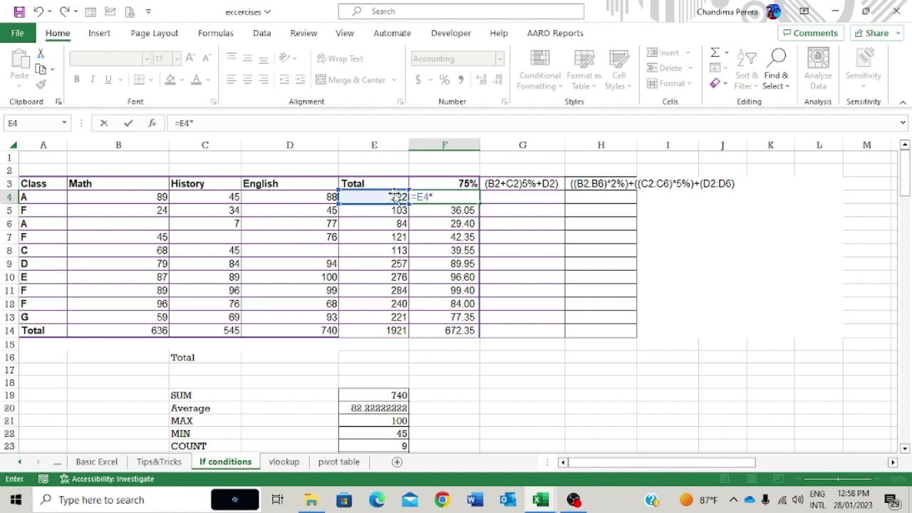
{"action": "type", "text": "*"}
{"action": "left_click", "coordinate": [453, 183]}
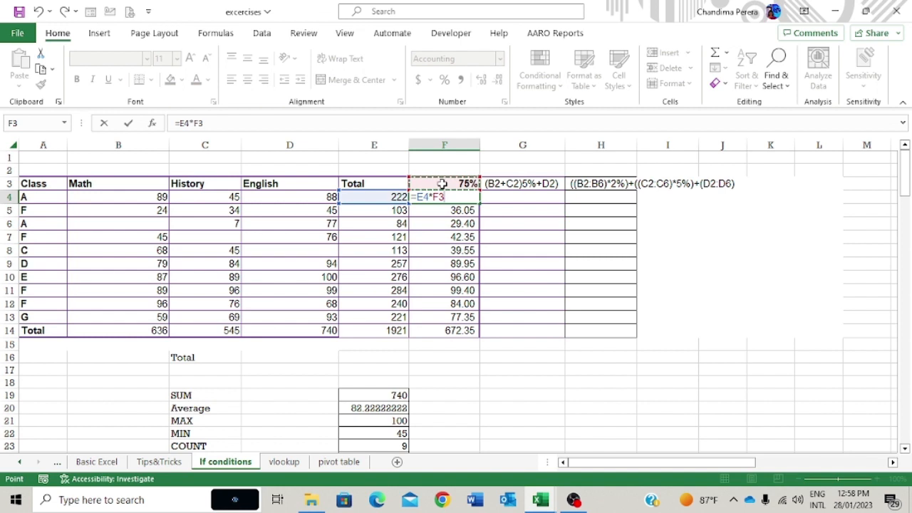
{"action": "key", "text": "Return"}
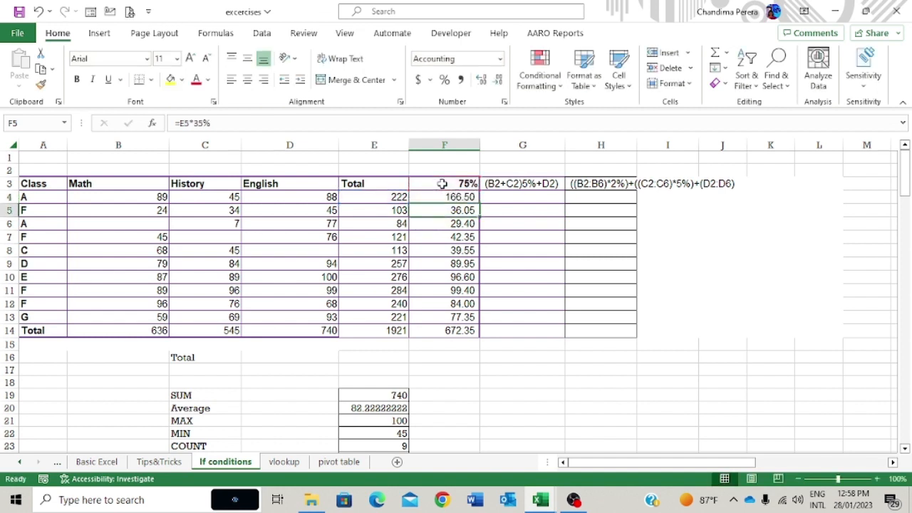
Make the header reference in F4's formula absolute so that it reads =E4*$F$3.
{"action": "left_click", "coordinate": [455, 196]}
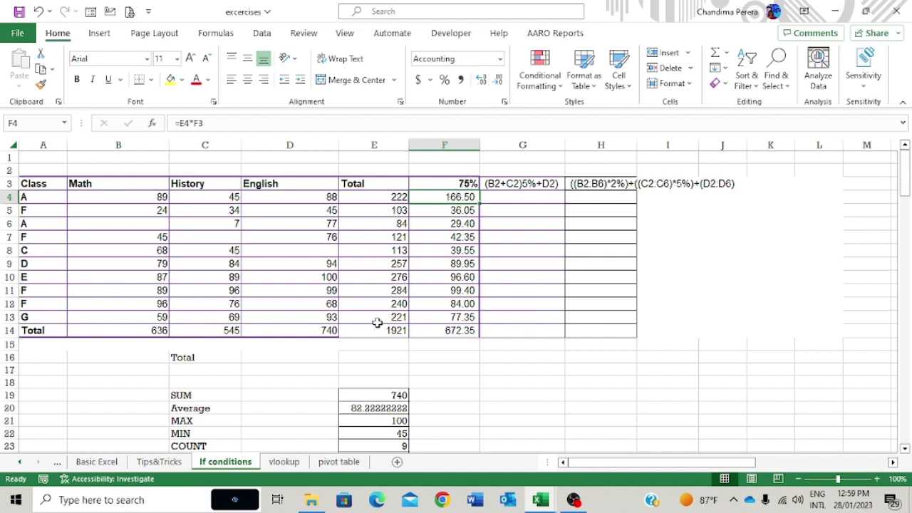
{"action": "left_click", "coordinate": [467, 187]}
{"action": "left_click", "coordinate": [464, 197]}
{"action": "left_click", "coordinate": [199, 124]}
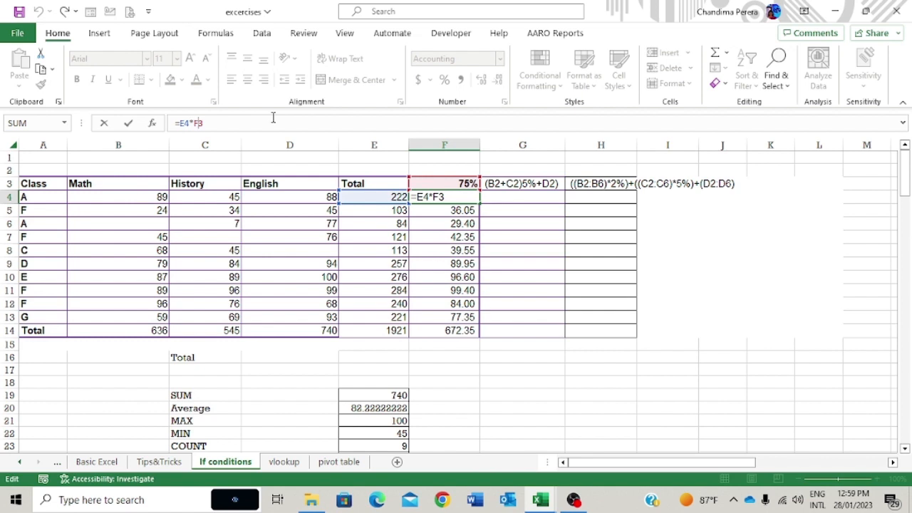
{"action": "left_click", "coordinate": [195, 122]}
{"action": "type", "text": "$F$"}
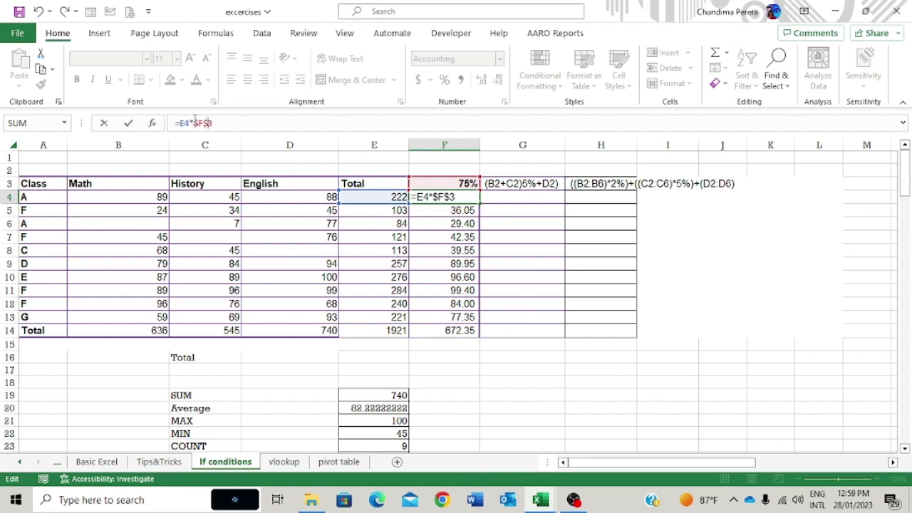
{"action": "key", "text": "Return"}
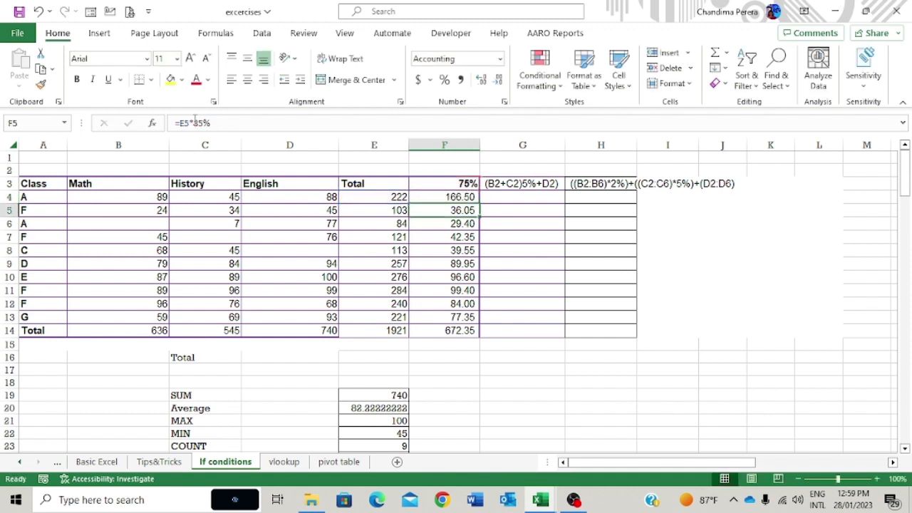
Fill the absolute-reference formula from F4 down to F14 and check the copied formulas in the column.
{"action": "left_click", "coordinate": [460, 198]}
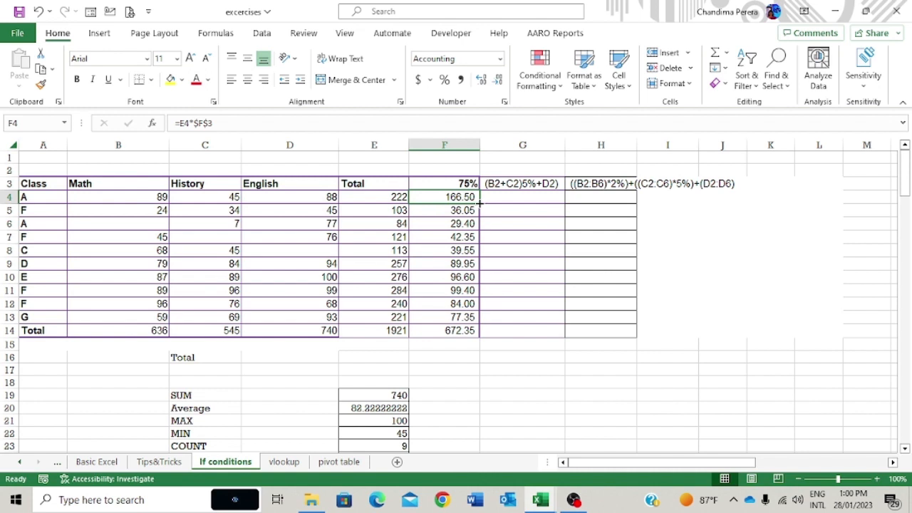
{"action": "left_click_drag", "start_coordinate": [479, 204], "coordinate": [470, 332]}
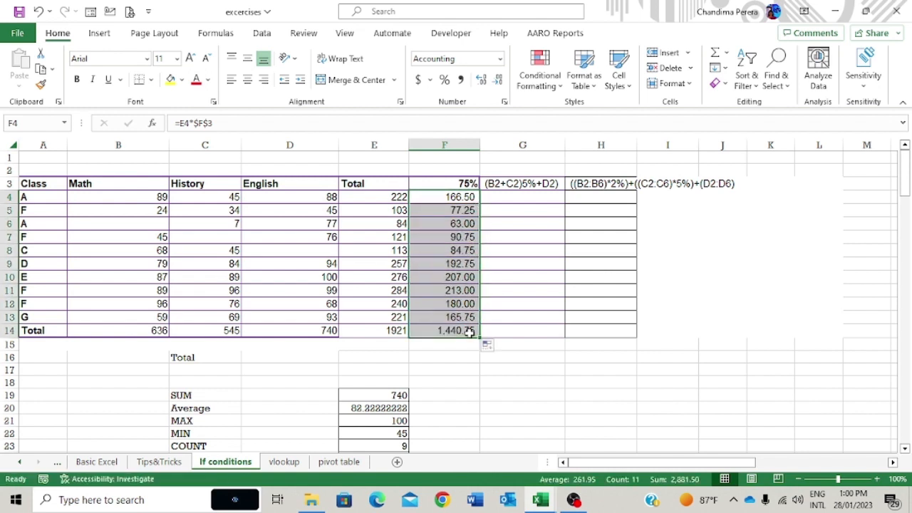
{"action": "left_click", "coordinate": [461, 211]}
{"action": "left_click", "coordinate": [454, 227]}
{"action": "left_click", "coordinate": [450, 250]}
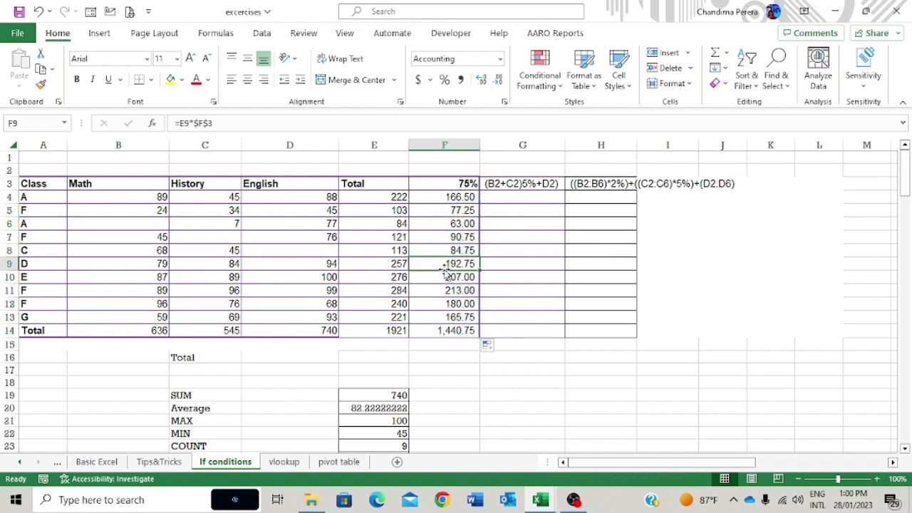
{"action": "left_click", "coordinate": [446, 266]}
{"action": "left_click", "coordinate": [451, 240]}
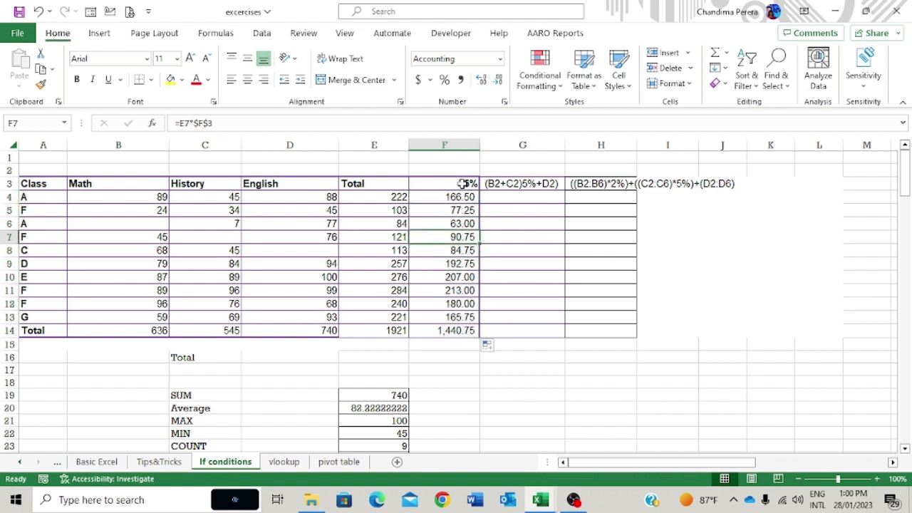
{"action": "left_click", "coordinate": [460, 197]}
{"action": "left_click", "coordinate": [454, 213]}
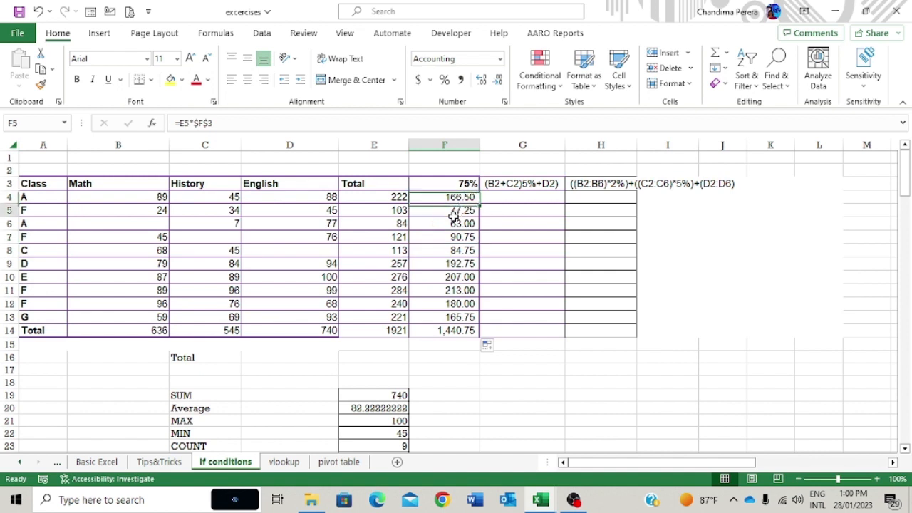
Set the percentage in header cell F3 to 20% and check the recalculated formulas in the column below.
{"action": "left_click", "coordinate": [447, 248]}
{"action": "left_click", "coordinate": [465, 184]}
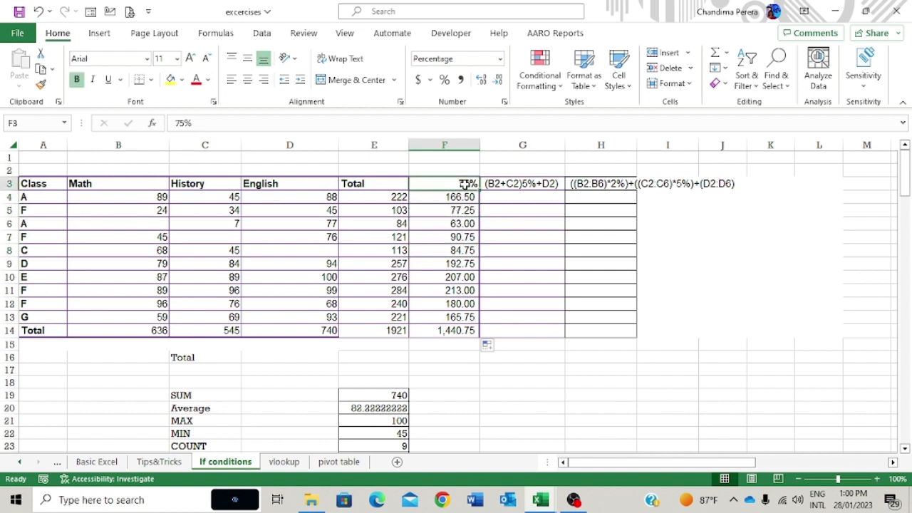
{"action": "type", "text": "20"}
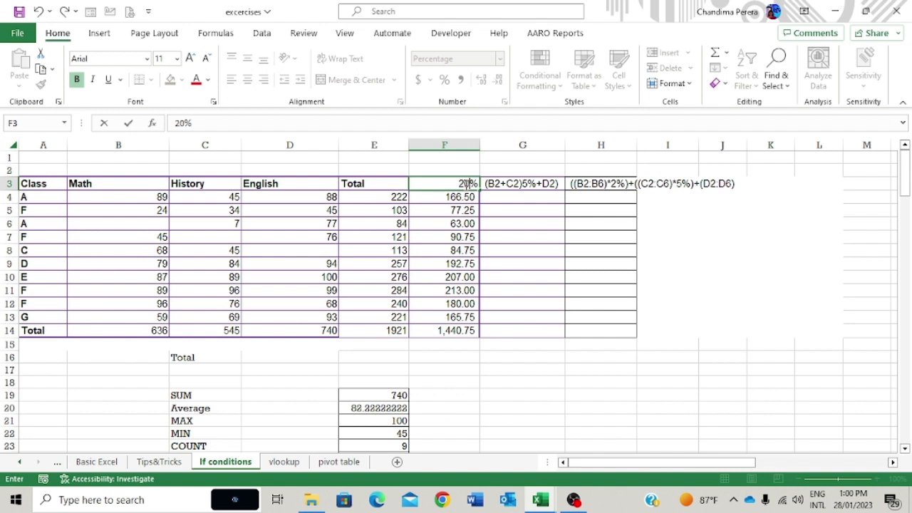
{"action": "key", "text": "Return"}
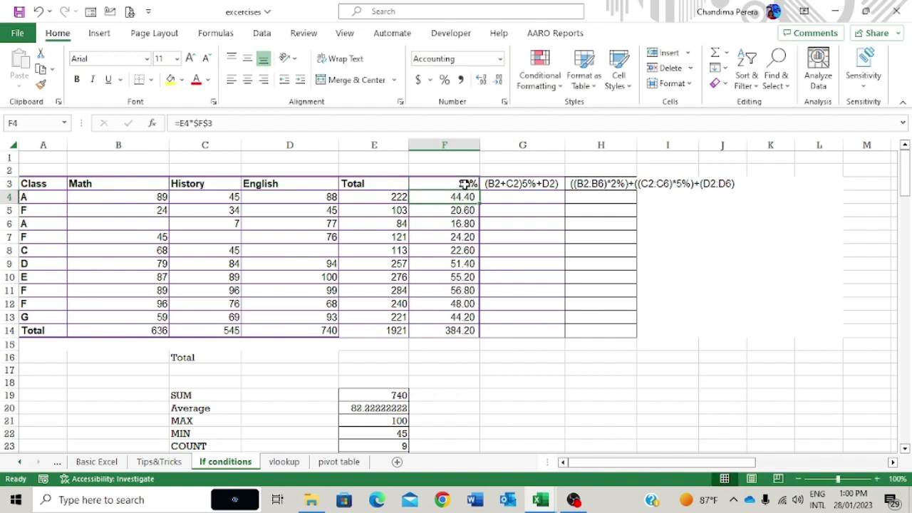
{"action": "left_click", "coordinate": [454, 223]}
{"action": "left_click", "coordinate": [455, 241]}
{"action": "left_click", "coordinate": [452, 275]}
{"action": "left_click", "coordinate": [449, 292]}
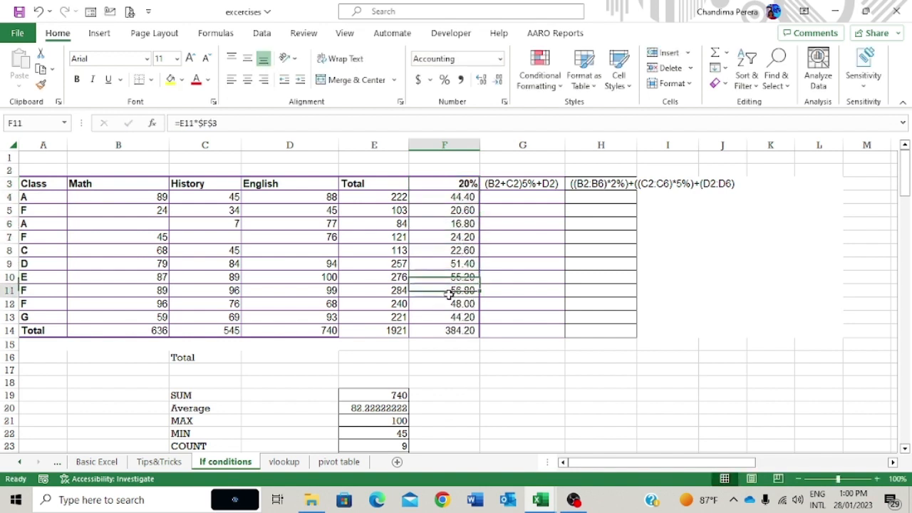
{"action": "left_click", "coordinate": [446, 247]}
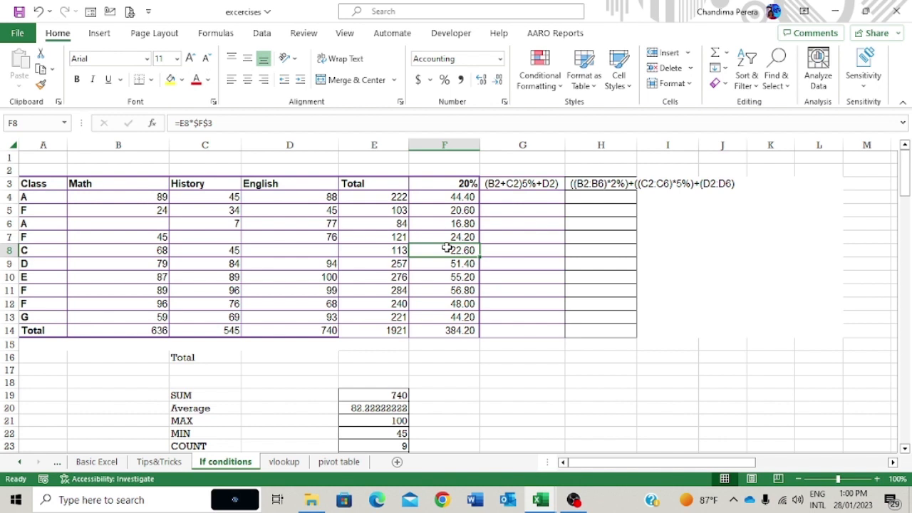
Try the formula =(B4+C4)5%+D4 in G4, accepting the proposed correction, and clear the cell again.
{"action": "left_click", "coordinate": [524, 197]}
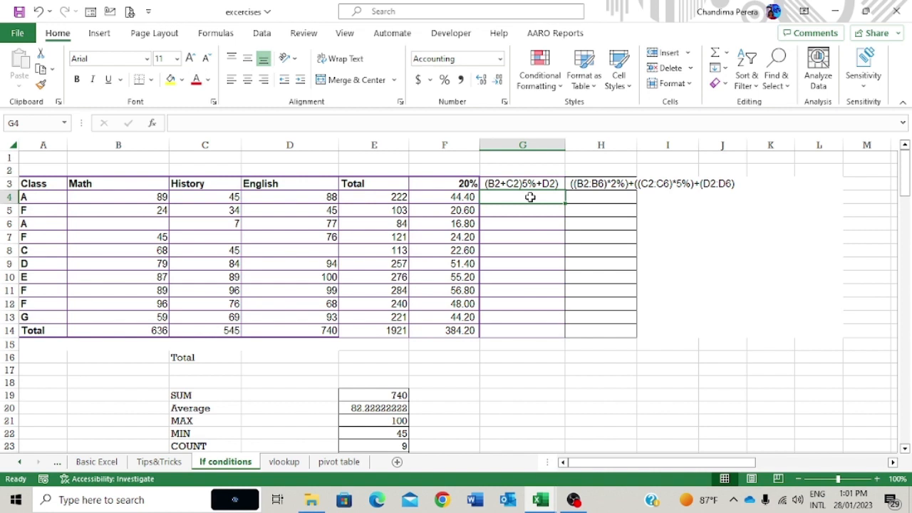
{"action": "type", "text": "="}
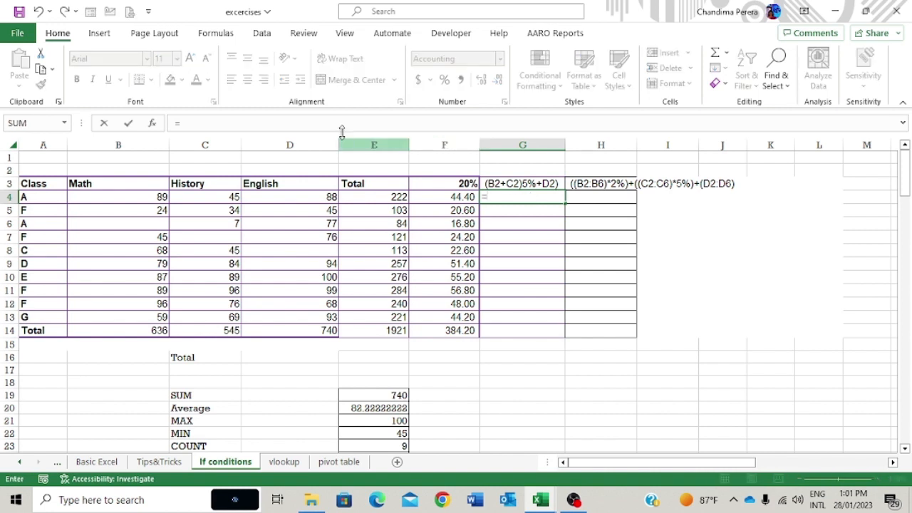
{"action": "left_click", "coordinate": [147, 197]}
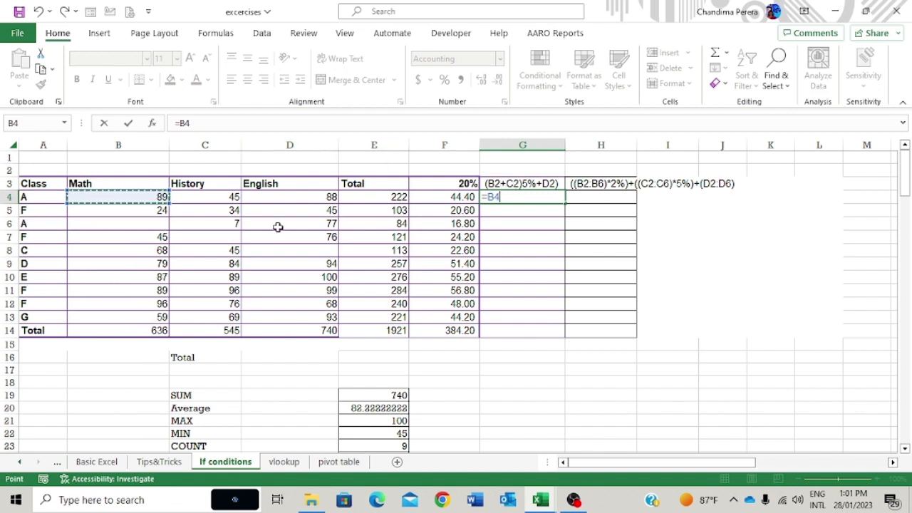
{"action": "type", "text": "+"}
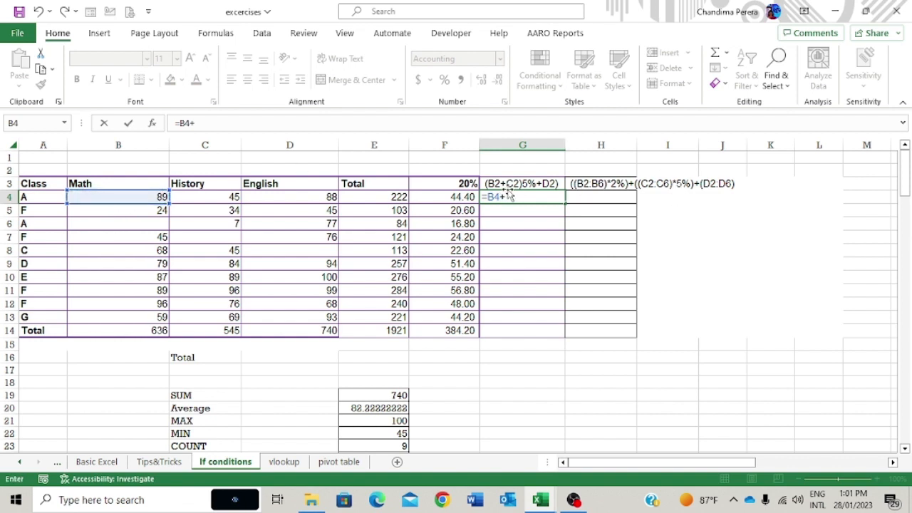
{"action": "left_click", "coordinate": [217, 197]}
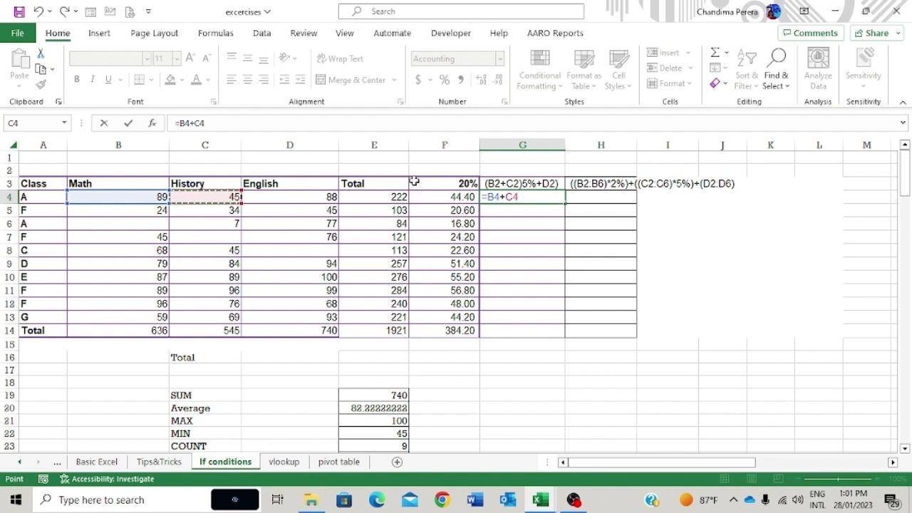
{"action": "left_click", "coordinate": [179, 123]}
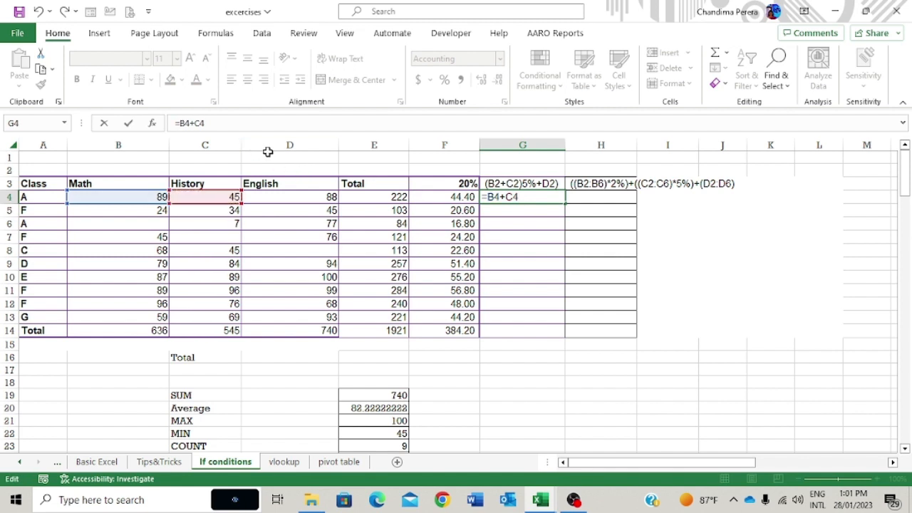
{"action": "type", "text": "("}
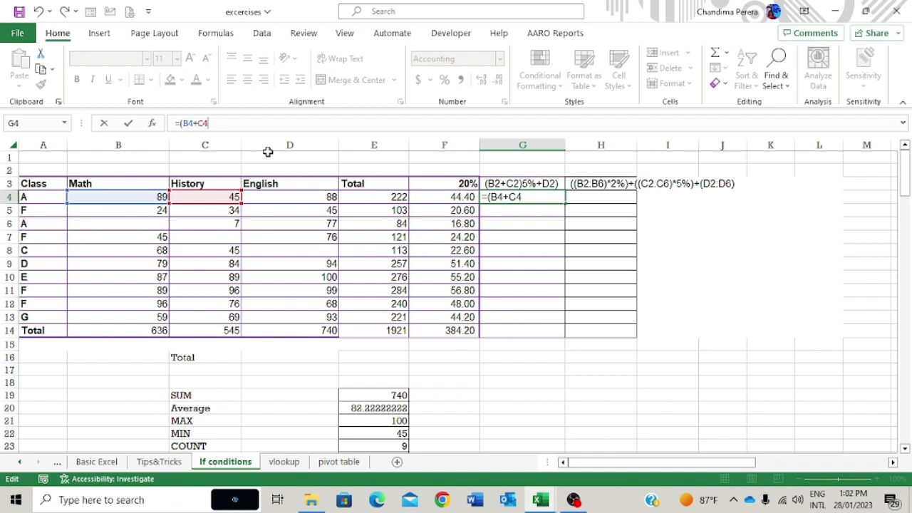
{"action": "type", "text": ")"}
{"action": "type", "text": "5%"}
{"action": "type", "text": "+"}
{"action": "left_click", "coordinate": [291, 199]}
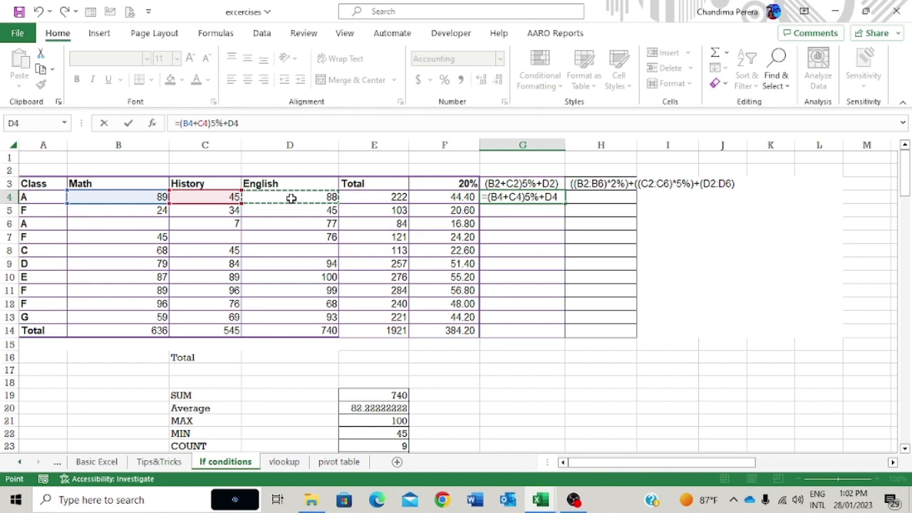
{"action": "key", "text": "Return"}
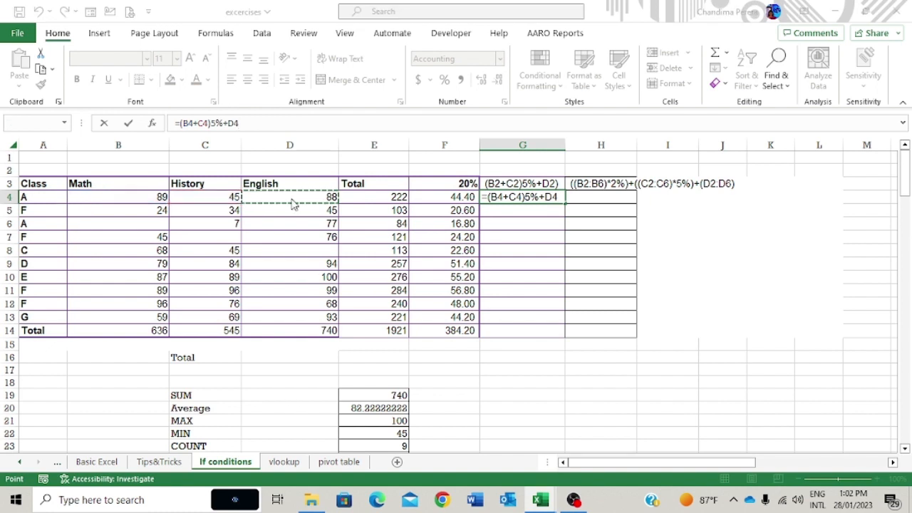
{"action": "key", "text": "Return"}
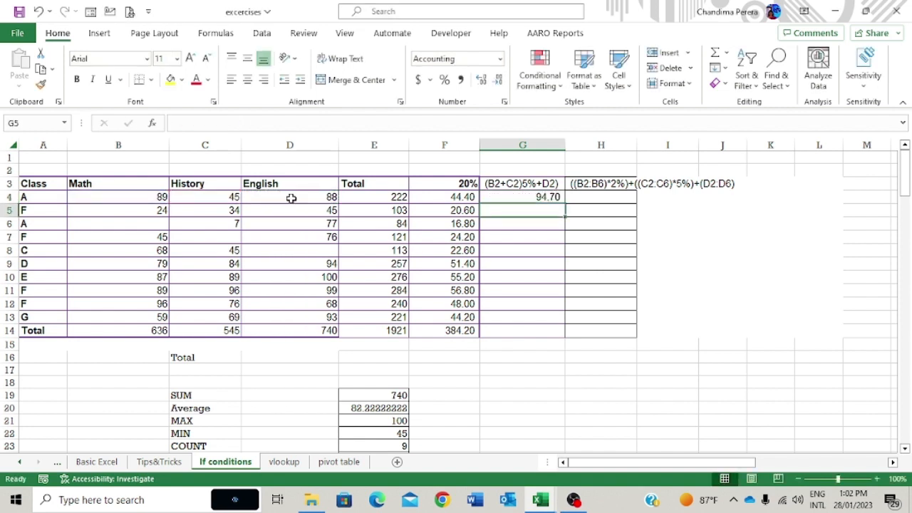
{"action": "left_click", "coordinate": [546, 197]}
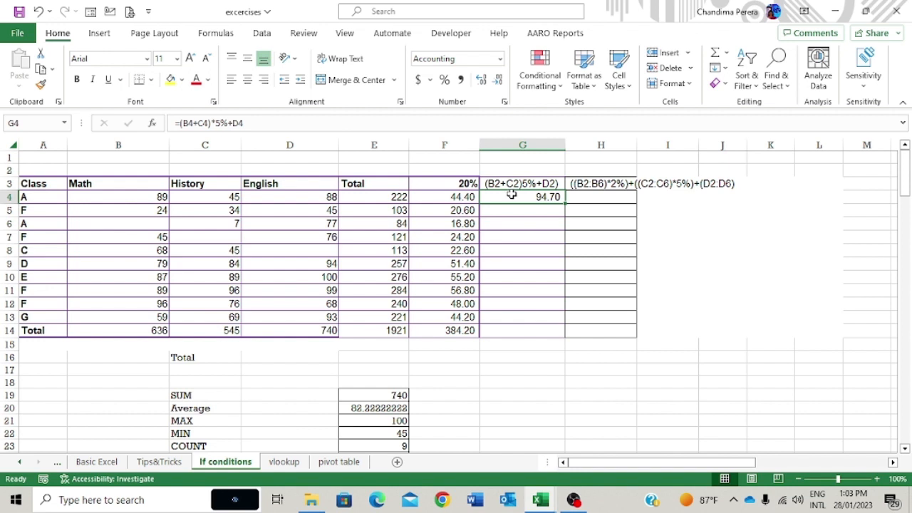
{"action": "key", "text": "Delete"}
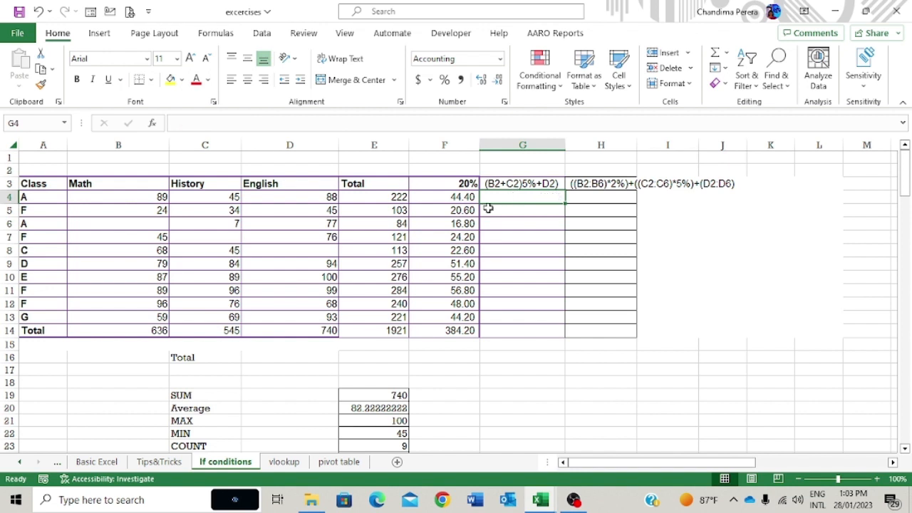
Launch the Windows On-Screen Keyboard by searching for osk.
{"action": "left_click", "coordinate": [177, 504]}
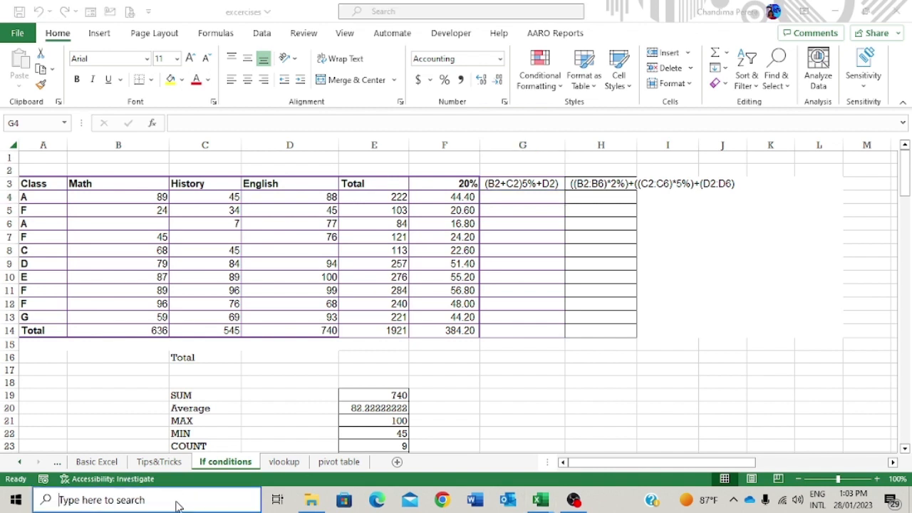
{"action": "type", "text": "osk"}
{"action": "key", "text": "Return"}
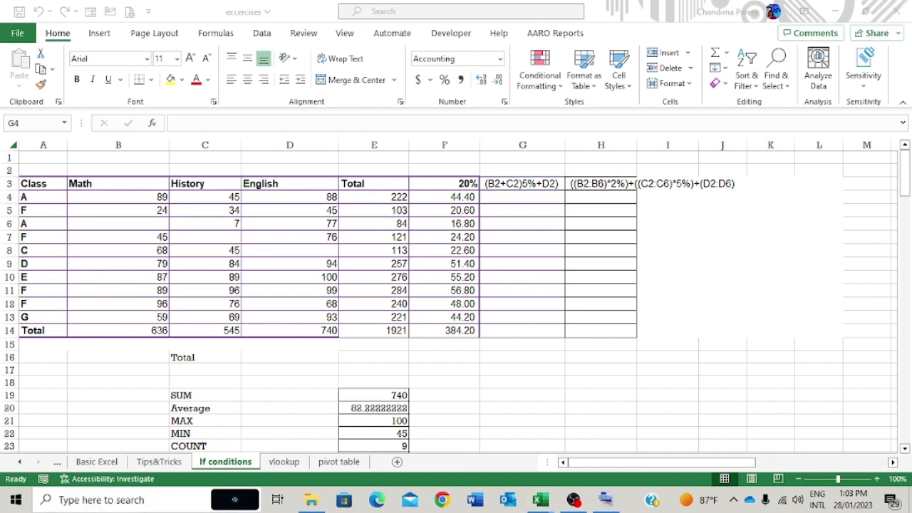
Begin a formula in G4 that adds B4 and C4 inside parentheses, so that it reads =(B4+C4).
{"action": "left_click", "coordinate": [504, 196]}
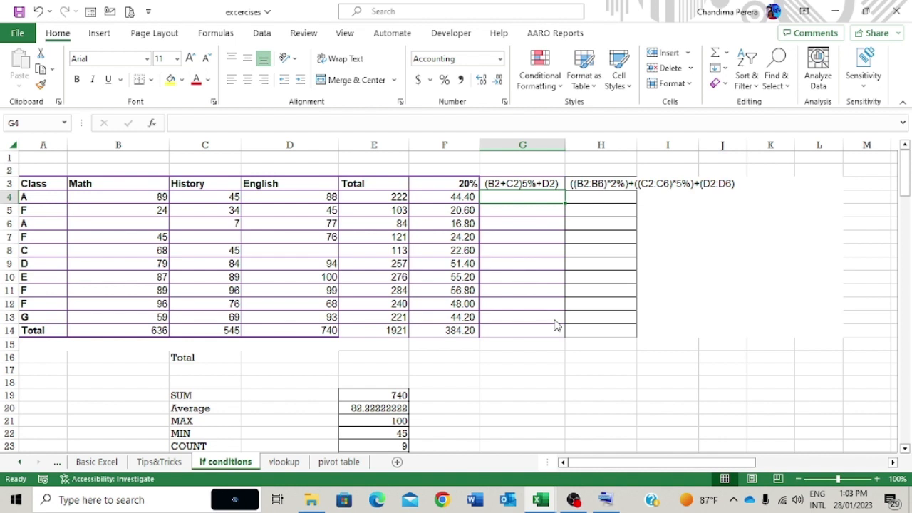
{"action": "type", "text": "="}
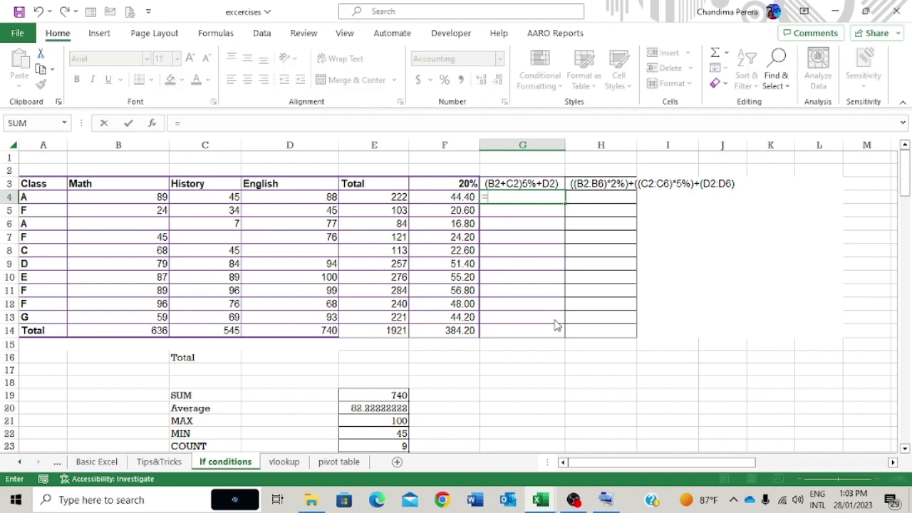
{"action": "left_click", "coordinate": [153, 201]}
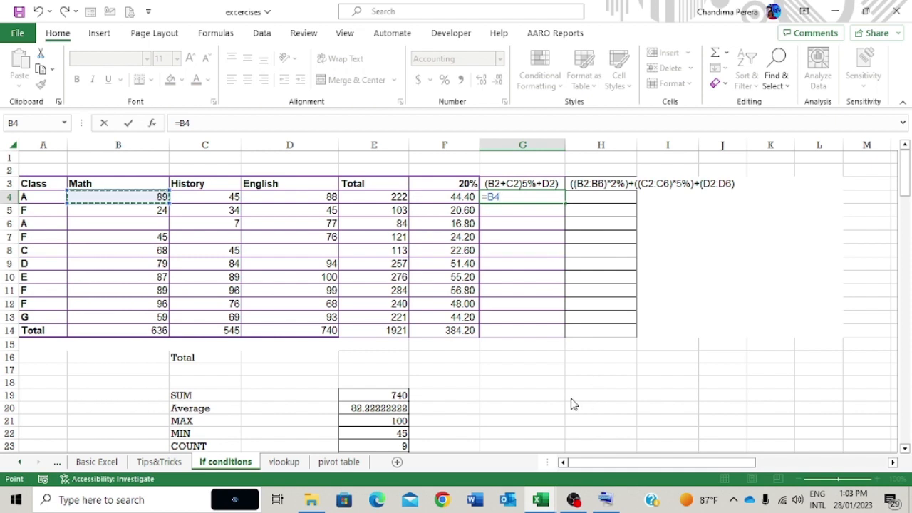
{"action": "type", "text": "+"}
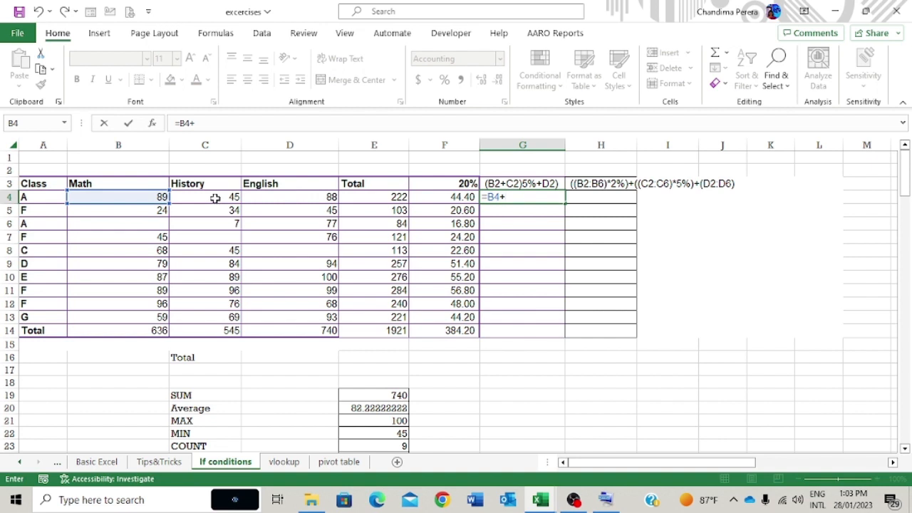
{"action": "left_click", "coordinate": [215, 199]}
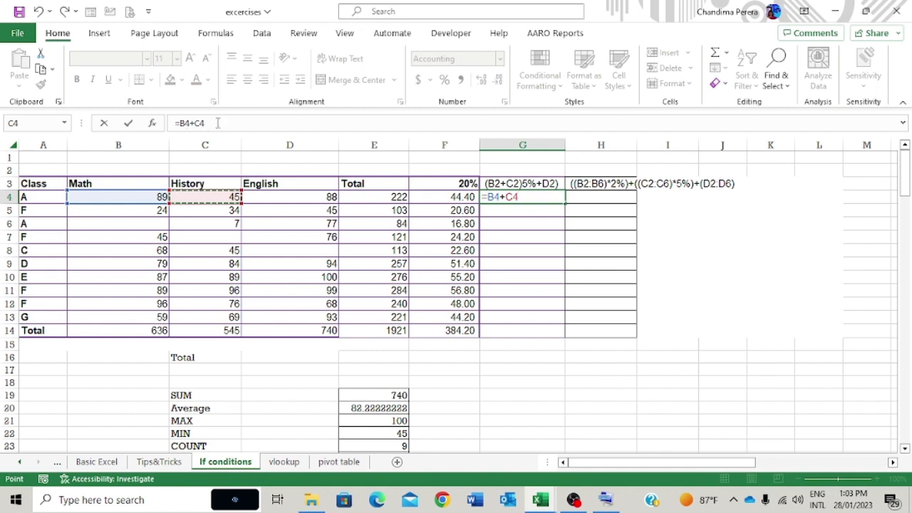
{"action": "left_click", "coordinate": [182, 123]}
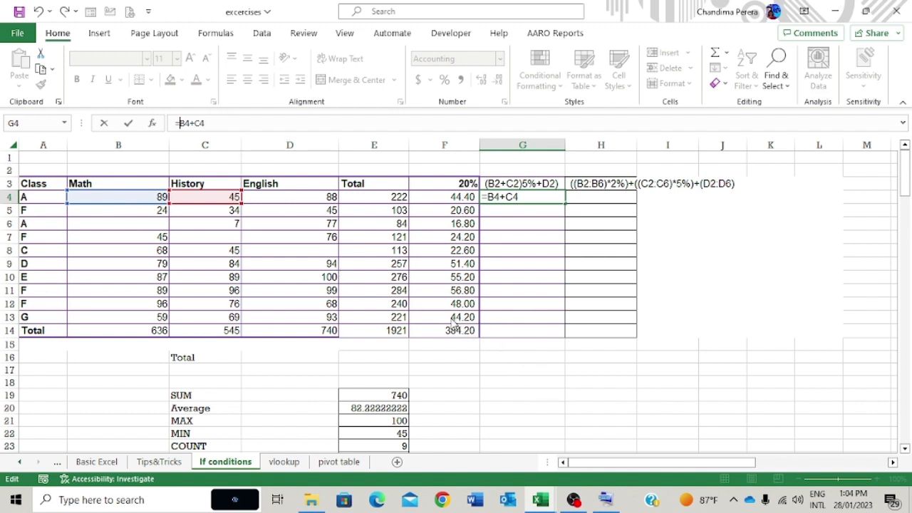
{"action": "type", "text": "("}
{"action": "left_click", "coordinate": [233, 123]}
{"action": "type", "text": ")"}
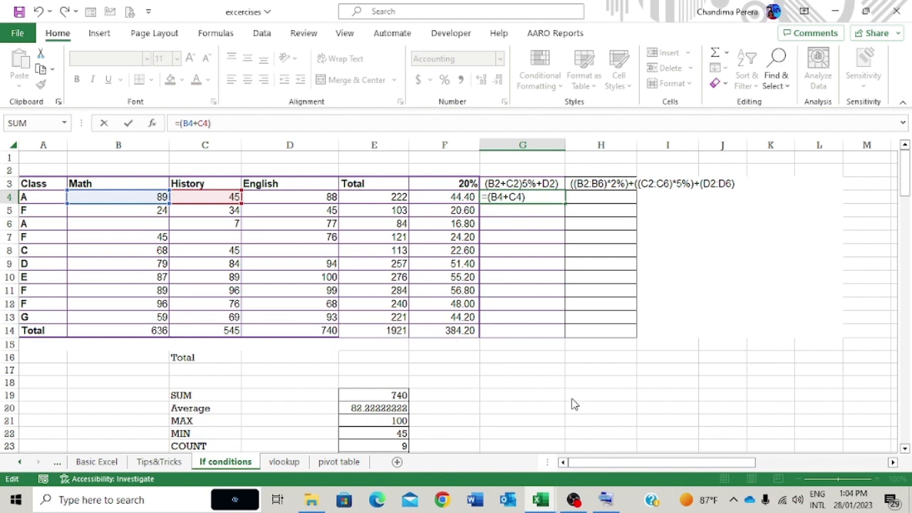
Complete the G4 formula so that it reads =(B4+C4)*5%+D4 and check the entered formula.
{"action": "type", "text": "*5%"}
{"action": "type", "text": "+"}
{"action": "left_click", "coordinate": [307, 198]}
{"action": "key", "text": "Return"}
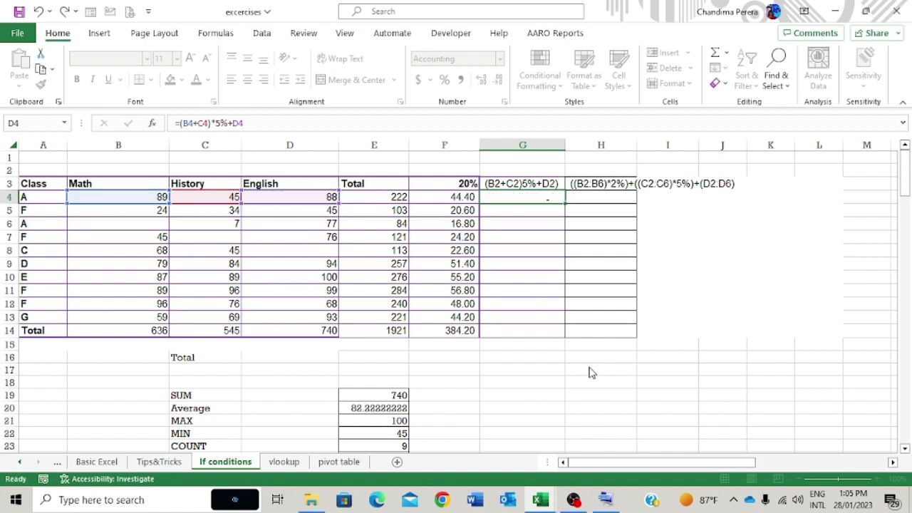
{"action": "left_click", "coordinate": [536, 195]}
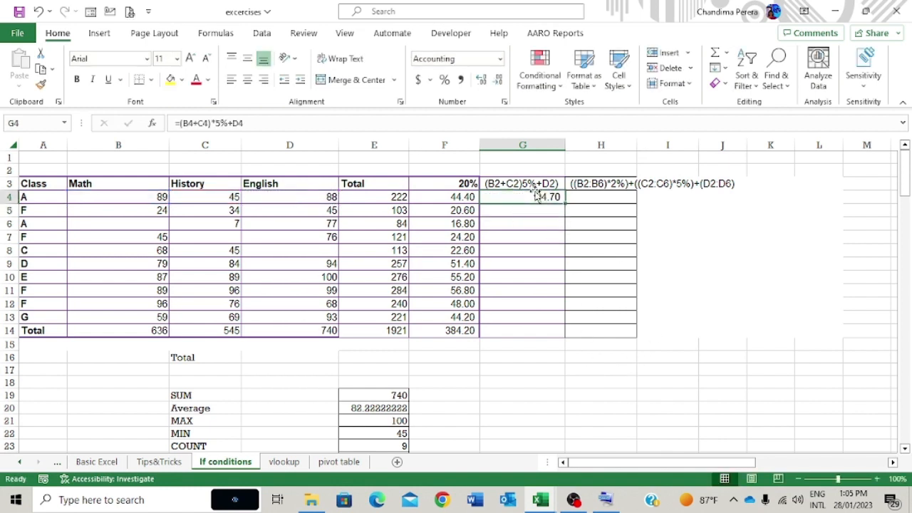
Fill the G4 formula down to G14 and check the copied formulas against the expression in header cell G3.
{"action": "left_click", "coordinate": [606, 500]}
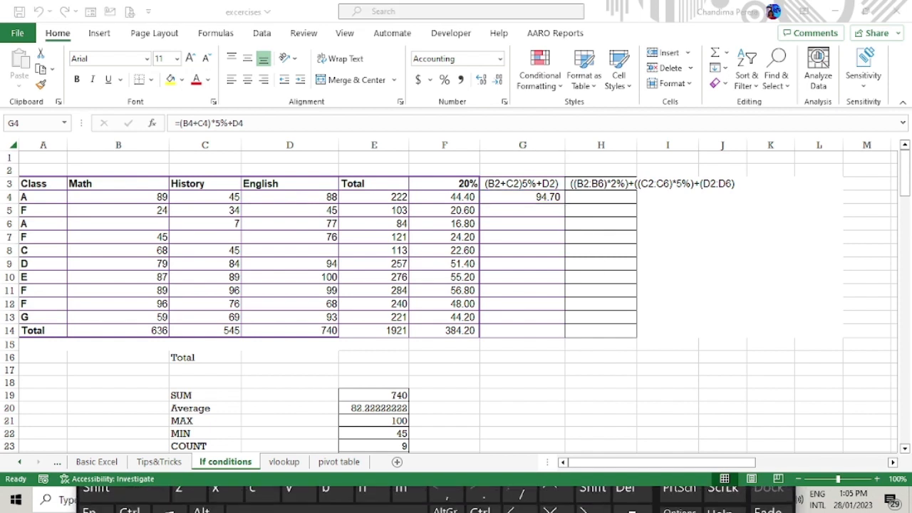
{"action": "left_click", "coordinate": [532, 209]}
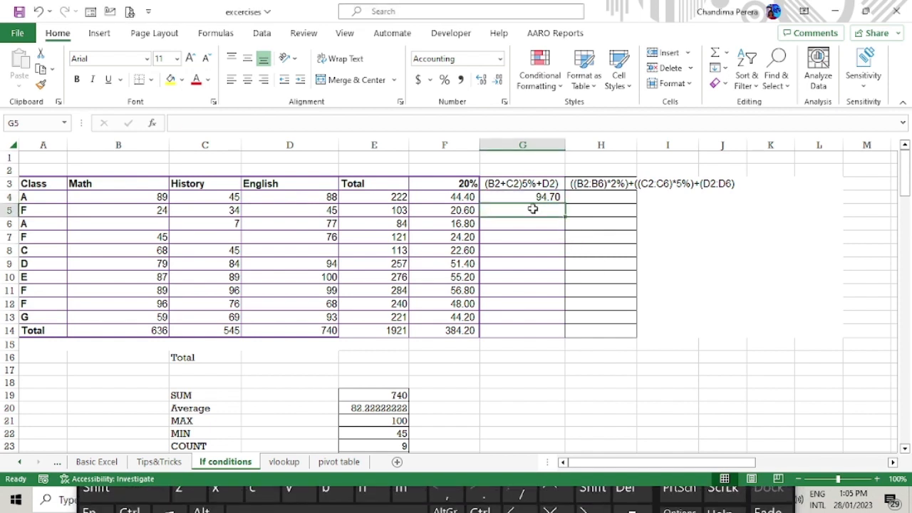
{"action": "left_click", "coordinate": [531, 198]}
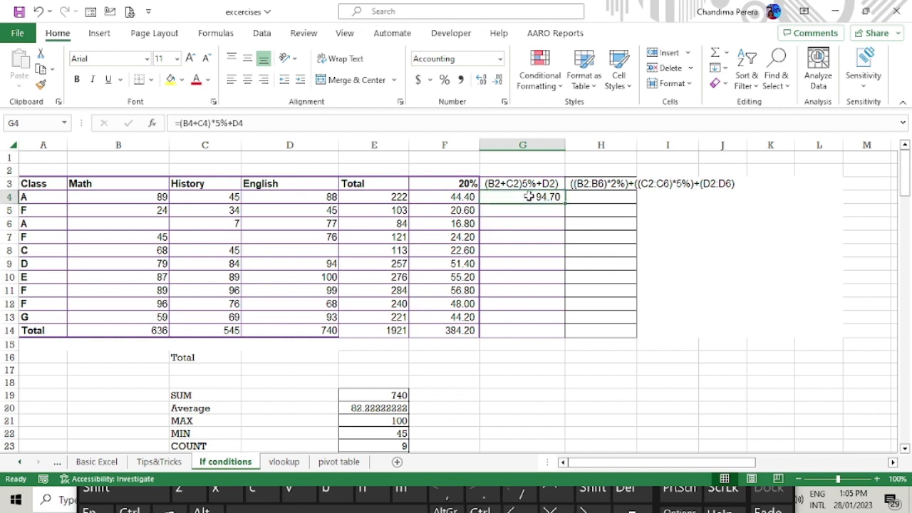
{"action": "left_click_drag", "start_coordinate": [564, 204], "coordinate": [546, 334]}
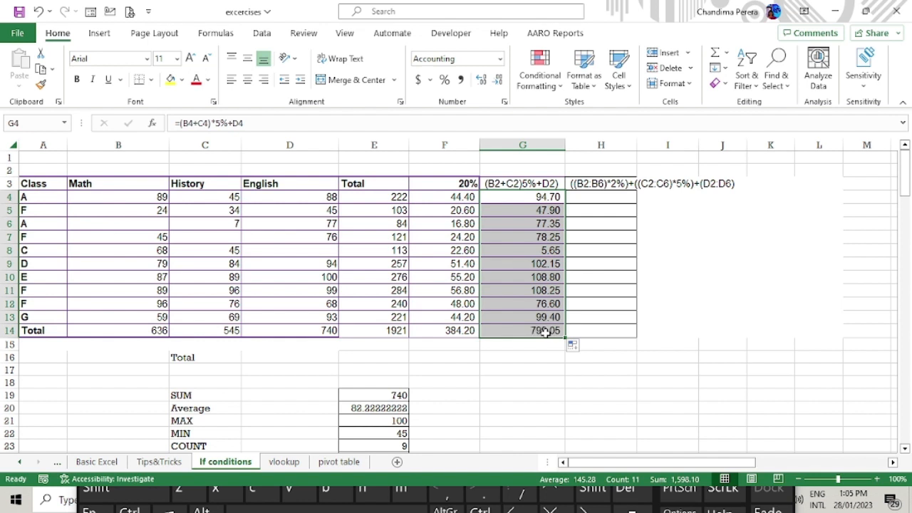
{"action": "left_click", "coordinate": [539, 253]}
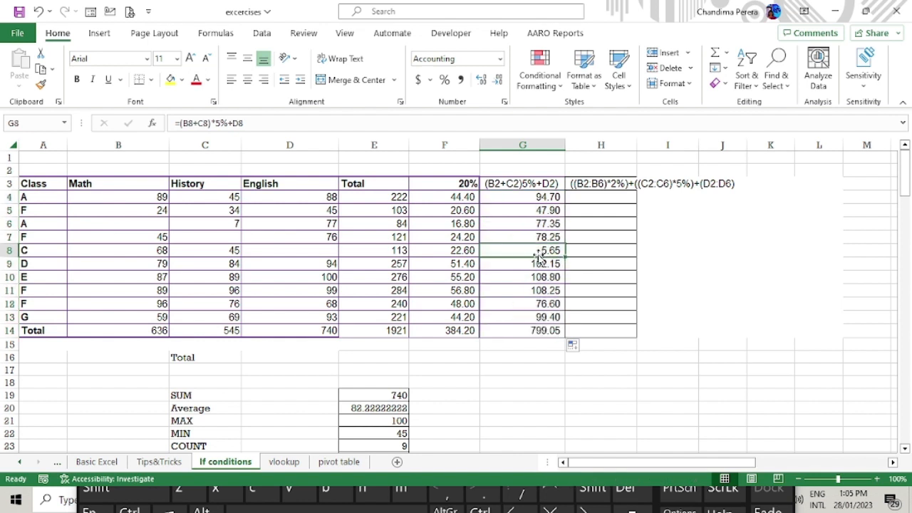
{"action": "left_click", "coordinate": [535, 225]}
{"action": "left_click", "coordinate": [527, 182]}
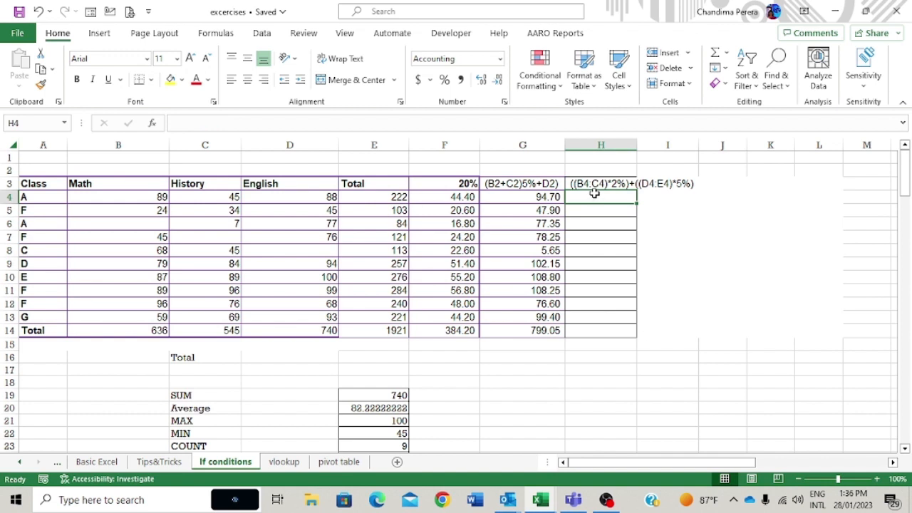
{"action": "left_click", "coordinate": [529, 199]}
{"action": "left_click", "coordinate": [513, 183]}
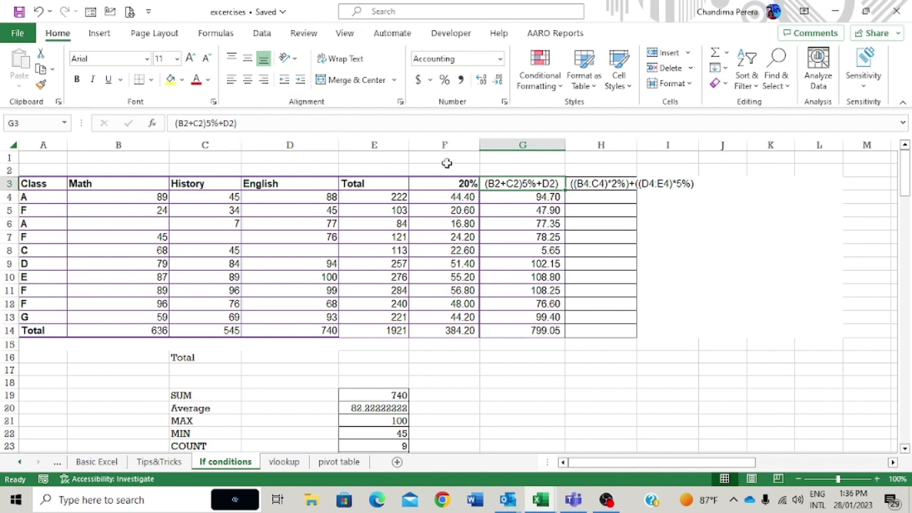
Begin a formula in H4 that multiplies the B4:C4 range by 2%, so that it reads =B4:C4*2%+.
{"action": "left_click", "coordinate": [598, 199]}
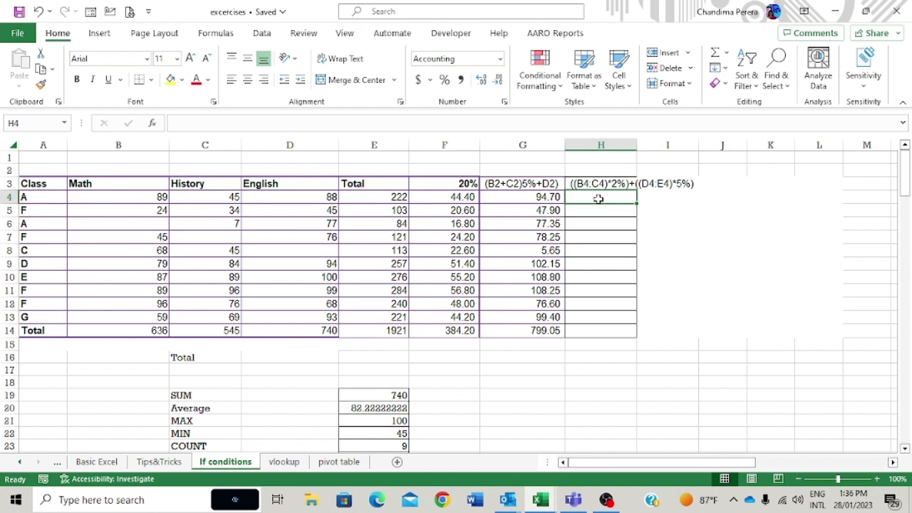
{"action": "type", "text": "="}
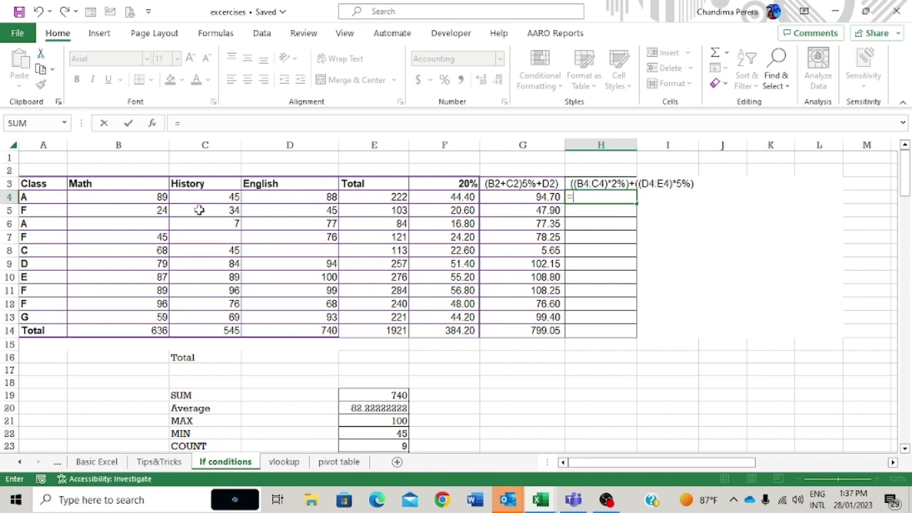
{"action": "left_click", "coordinate": [141, 198]}
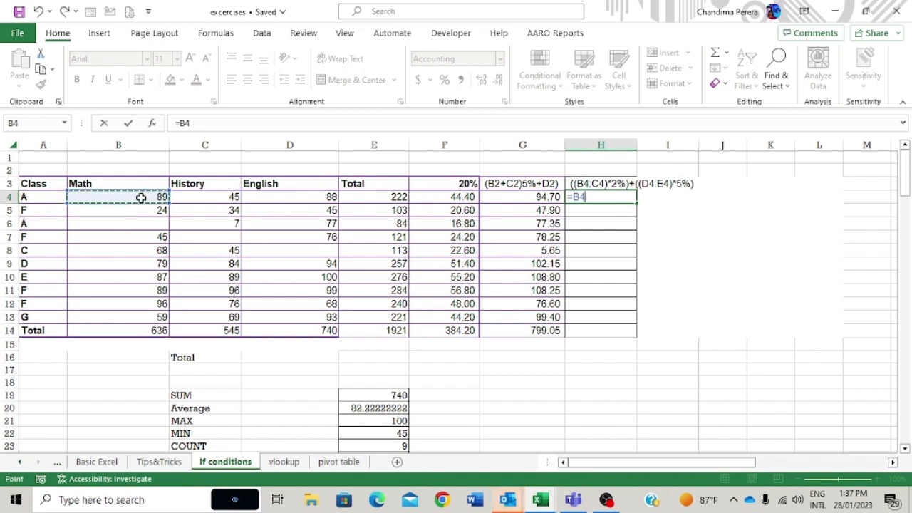
{"action": "left_click_drag", "start_coordinate": [142, 198], "coordinate": [193, 206]}
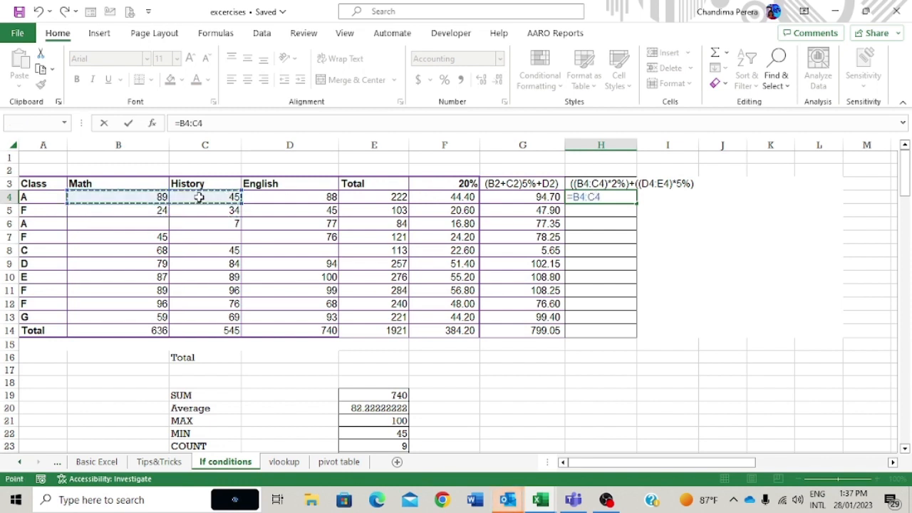
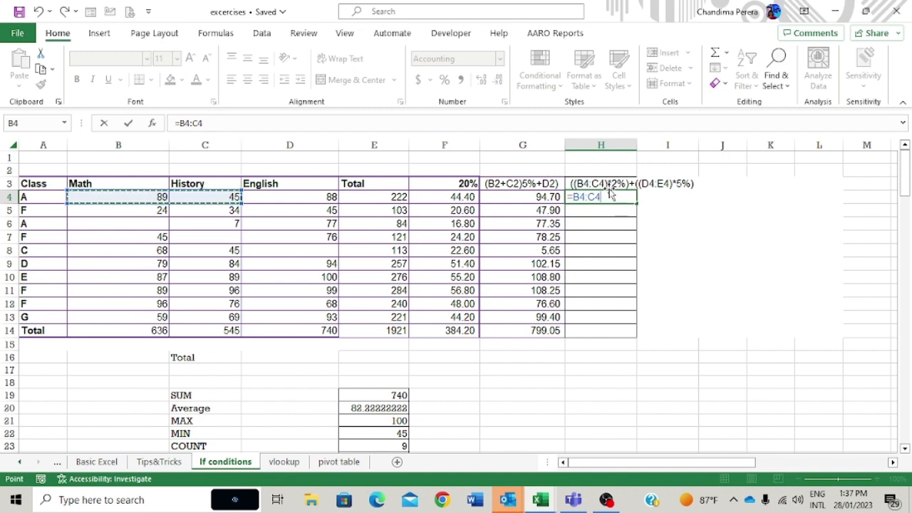
{"action": "left_click", "coordinate": [211, 123]}
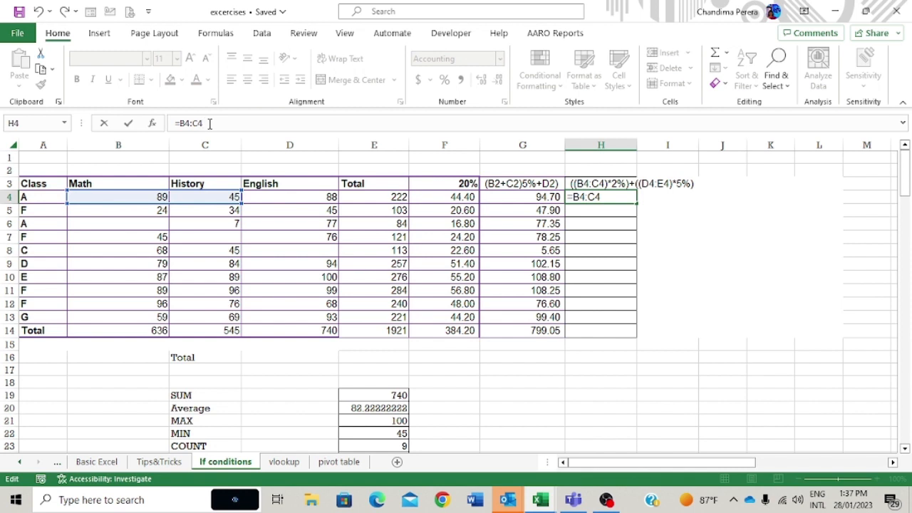
{"action": "type", "text": "*2%"}
{"action": "type", "text": "+"}
Complete and enter the H4 formula with the D4:E4 range multiplied by 5%, so that it reads =B4:C4*2%+D4:E4*5%.
{"action": "left_click", "coordinate": [292, 197]}
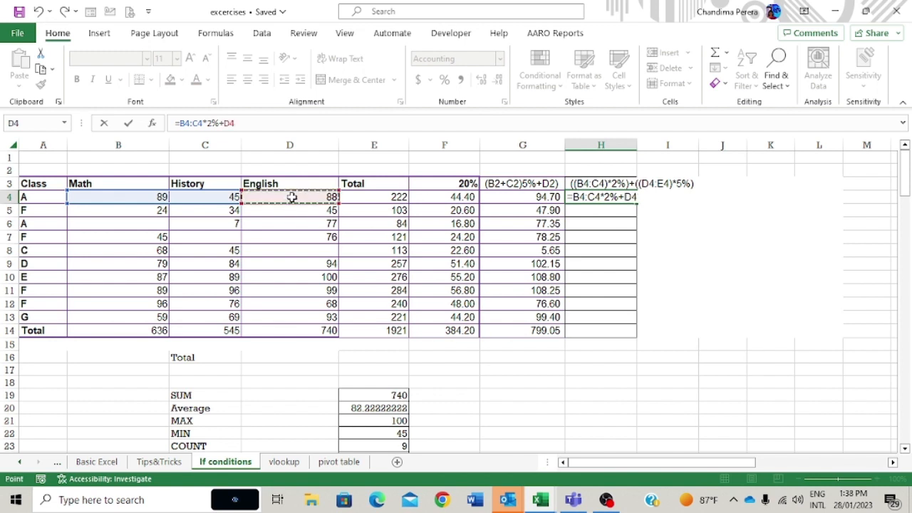
{"action": "left_click_drag", "start_coordinate": [291, 196], "coordinate": [366, 197]}
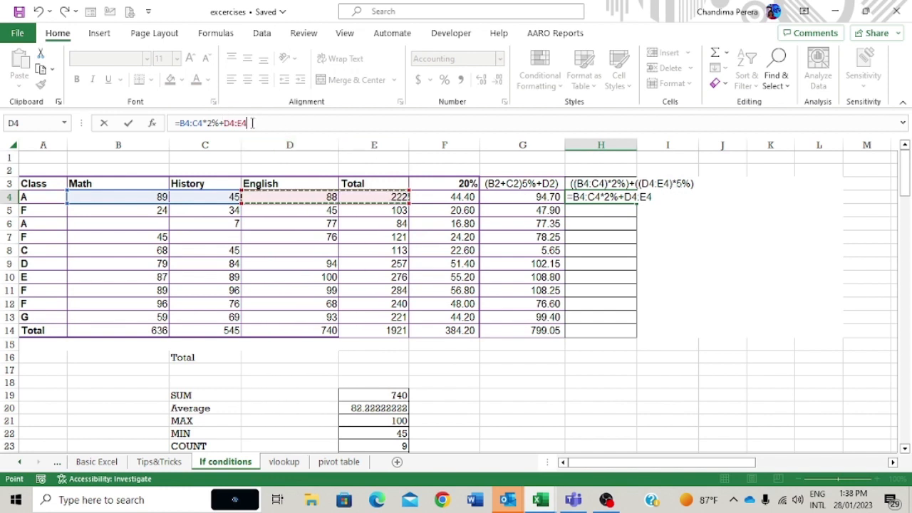
{"action": "left_click", "coordinate": [251, 123]}
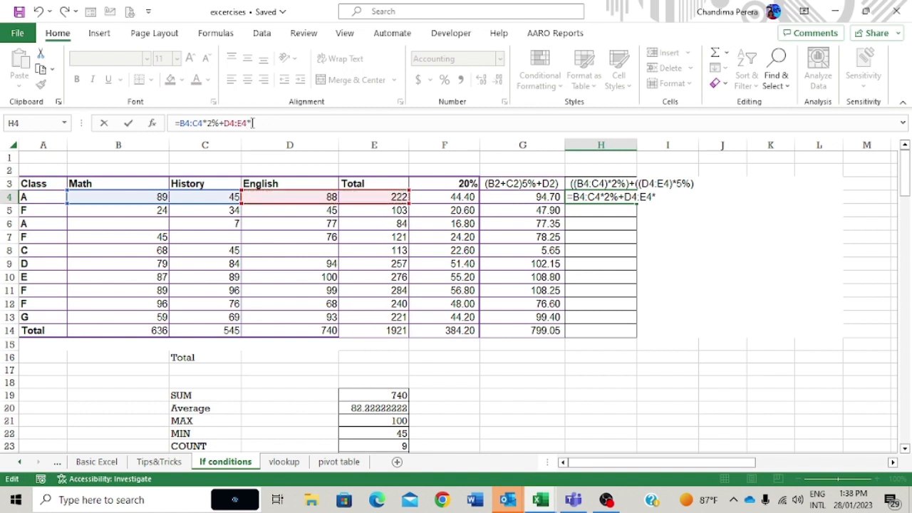
{"action": "type", "text": "5%"}
{"action": "key", "text": "Return"}
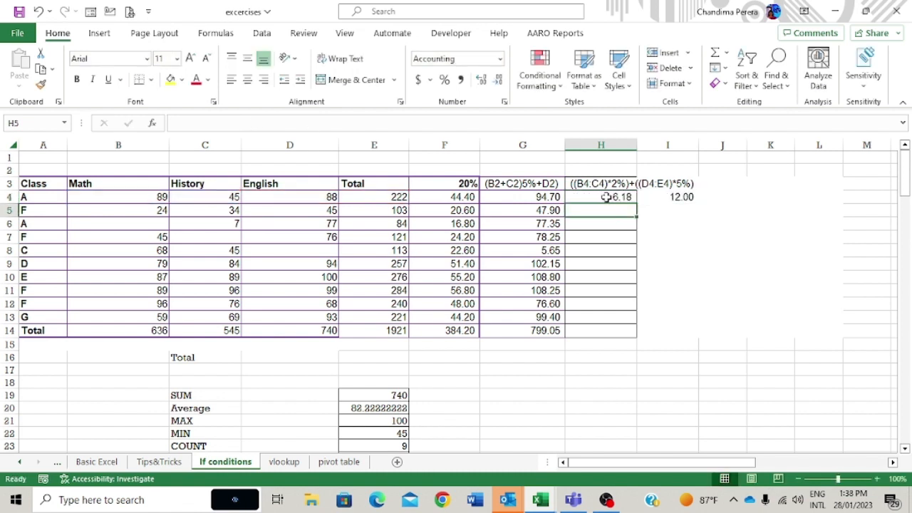
Check the formula shown for H4 and I4, delete column I, and recheck both cells.
{"action": "left_click", "coordinate": [606, 197]}
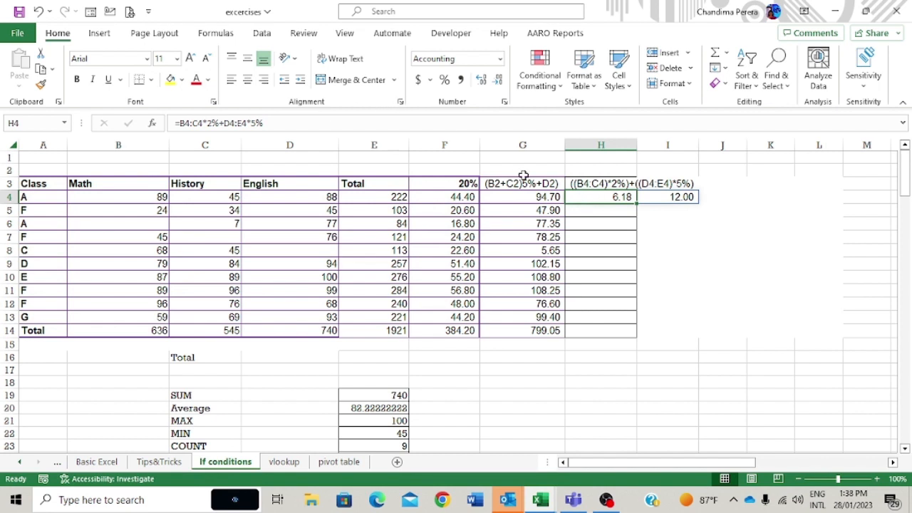
{"action": "left_click", "coordinate": [673, 196]}
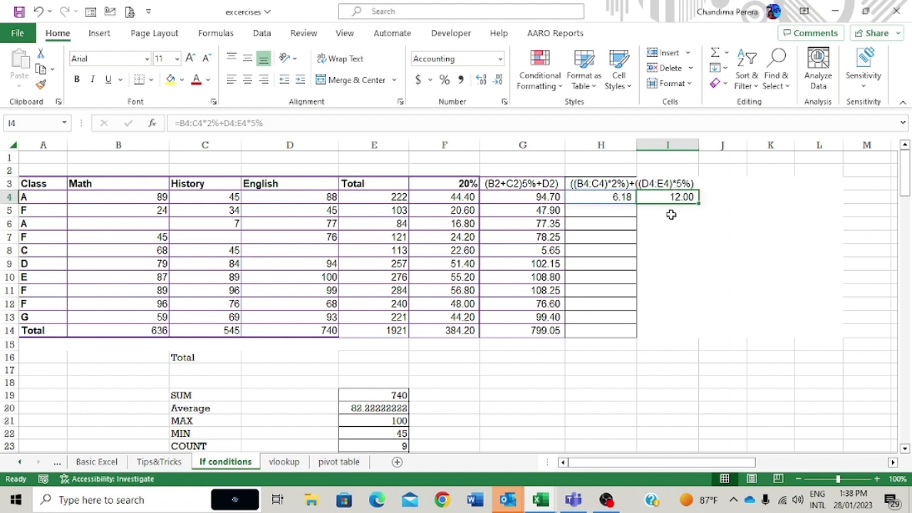
{"action": "left_click", "coordinate": [670, 145]}
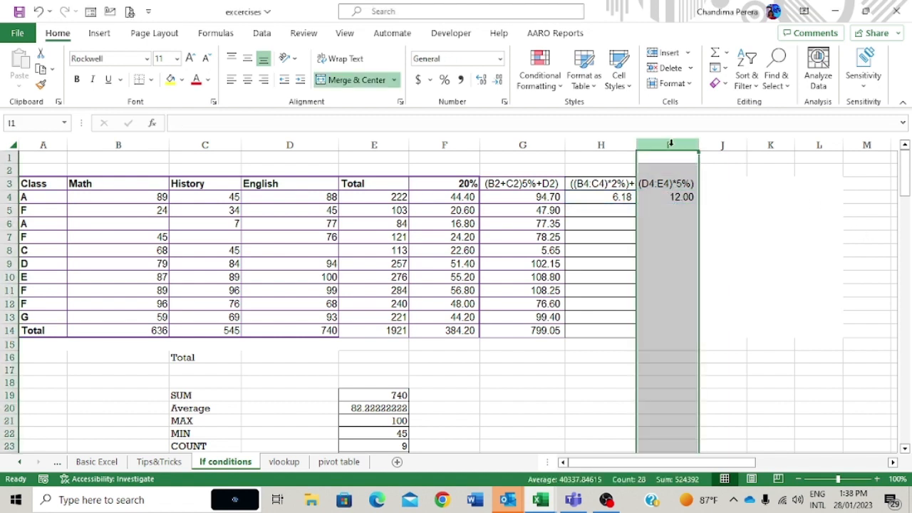
{"action": "key", "text": "ctrl+minus"}
{"action": "left_click", "coordinate": [694, 267]}
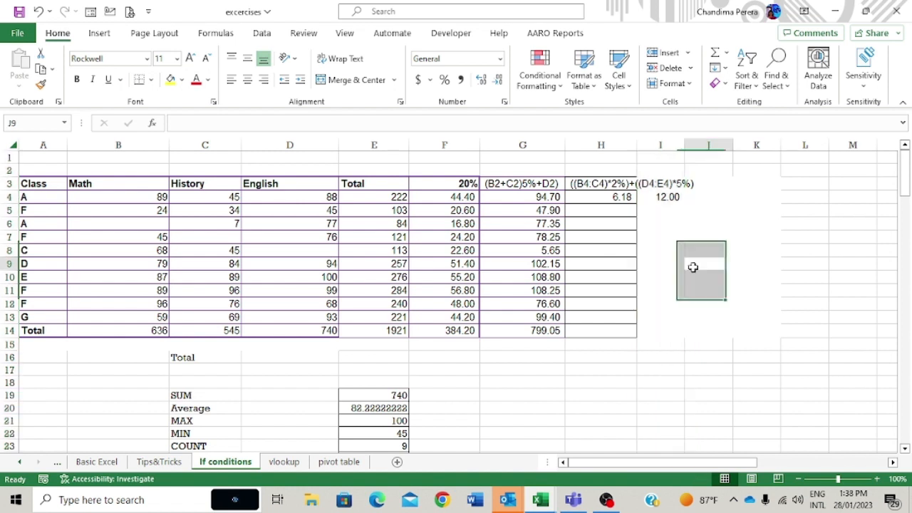
{"action": "left_click", "coordinate": [663, 198]}
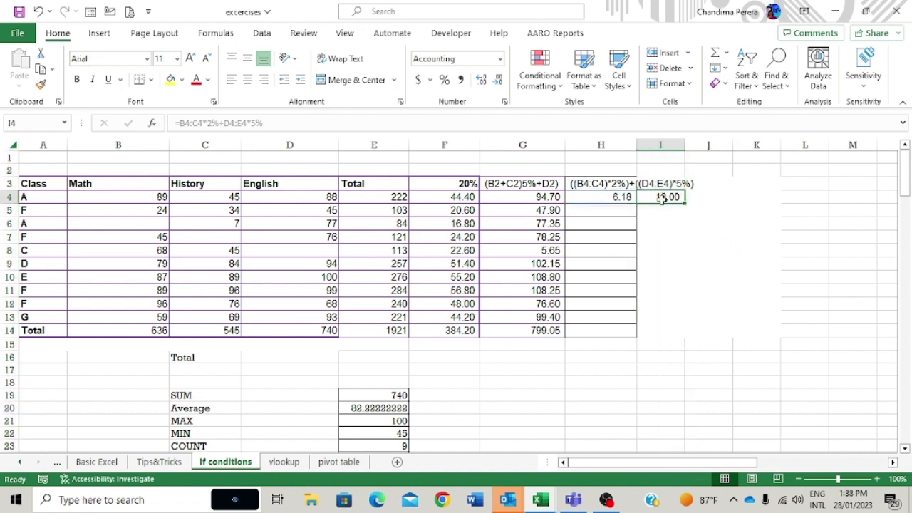
{"action": "left_click", "coordinate": [594, 197]}
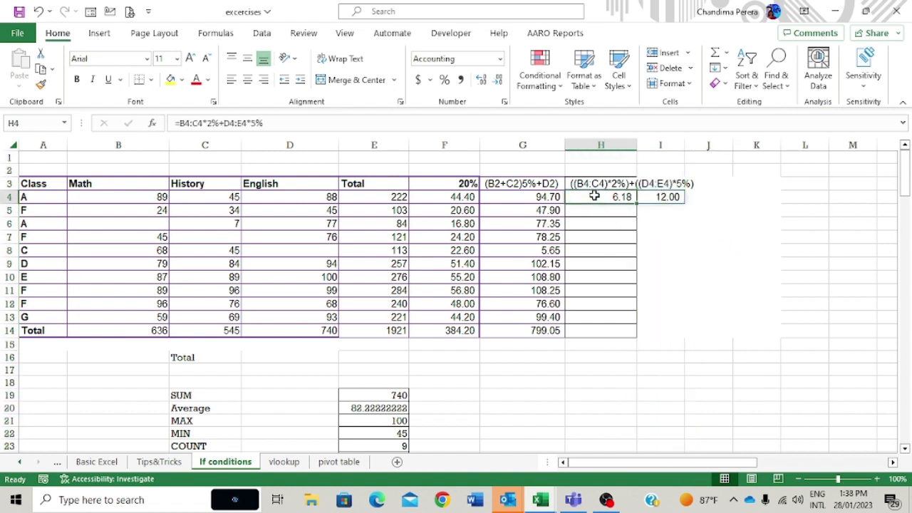
{"action": "left_click", "coordinate": [633, 246]}
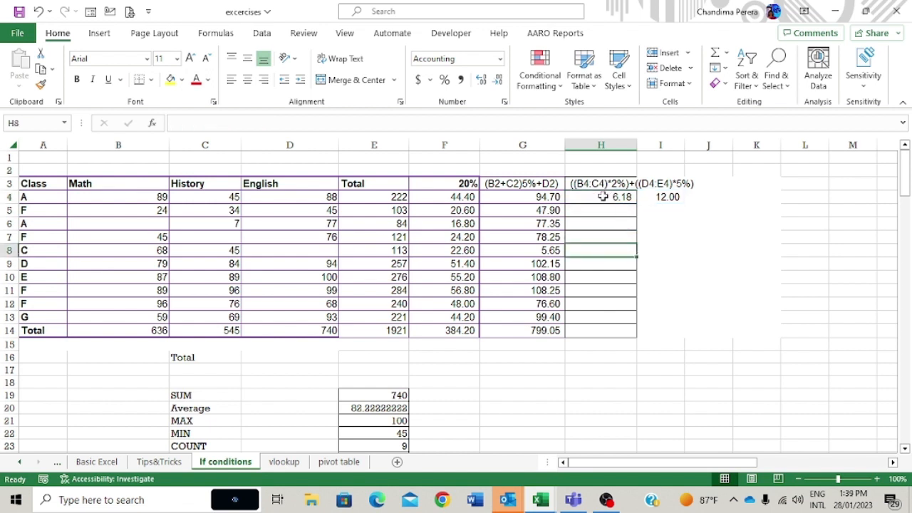
Enclose the B4:C4 range of the H4 formula in parentheses, so that it reads =(B4:C4)*2%+D4:E4*5%.
{"action": "left_click", "coordinate": [603, 197]}
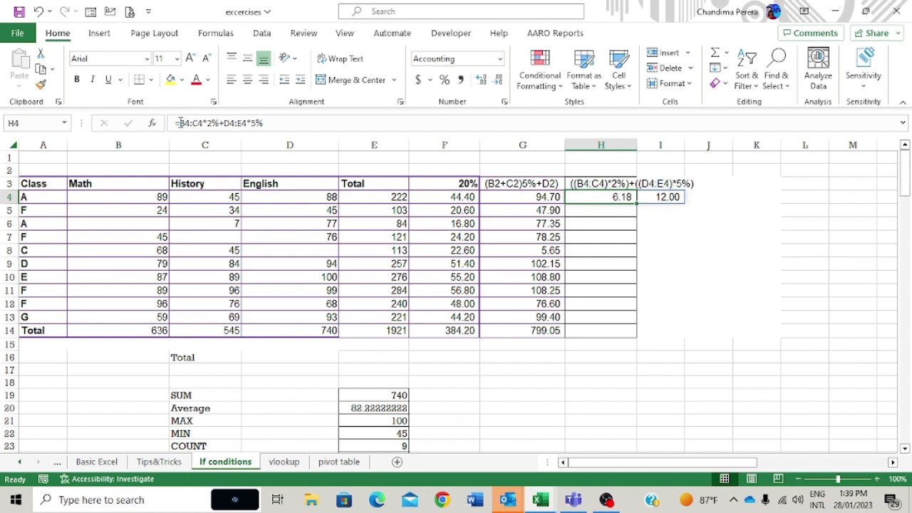
{"action": "left_click", "coordinate": [180, 123]}
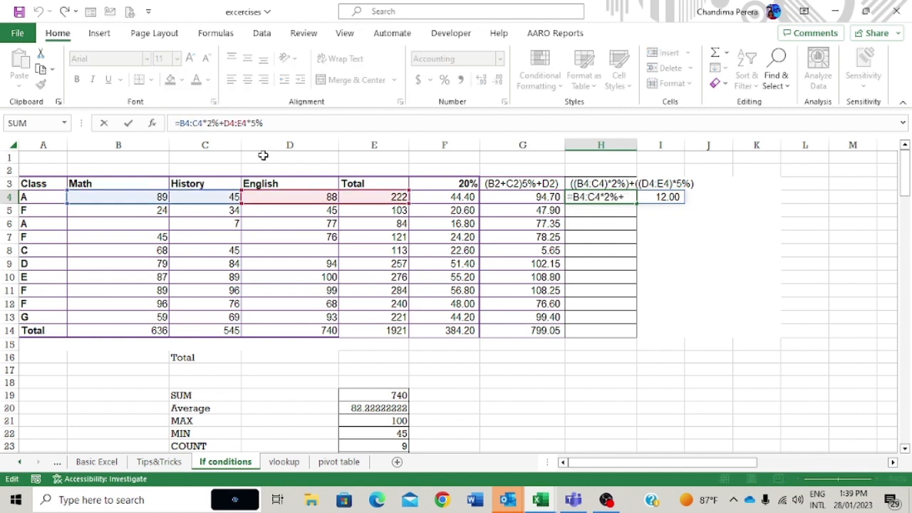
{"action": "type", "text": "("}
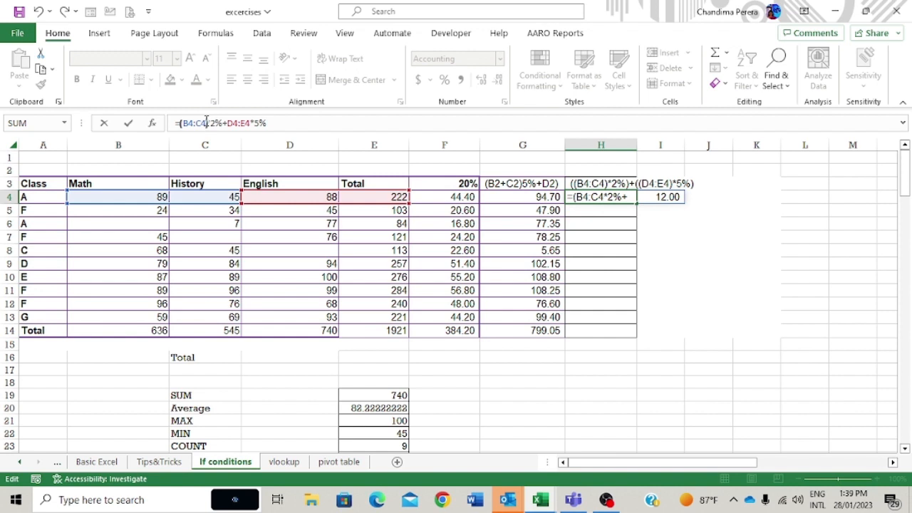
{"action": "type", "text": ")"}
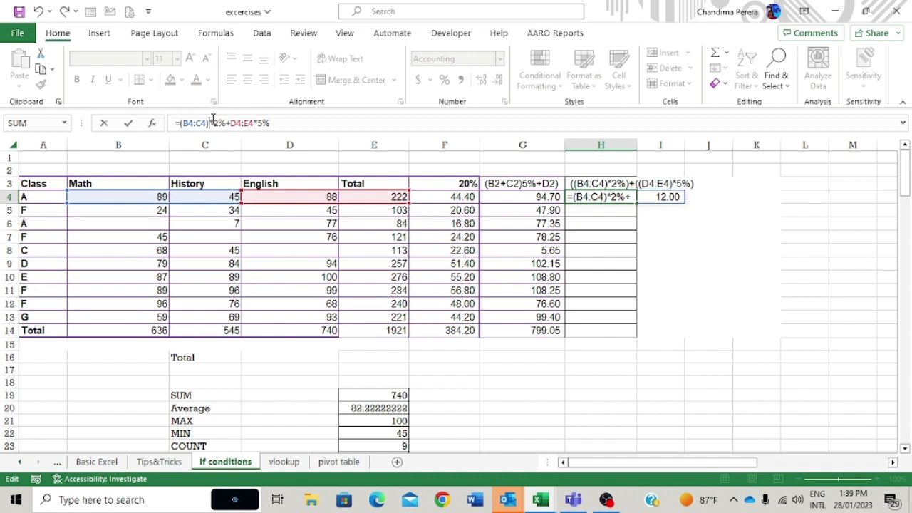
{"action": "left_click_drag", "start_coordinate": [182, 123], "coordinate": [206, 122]}
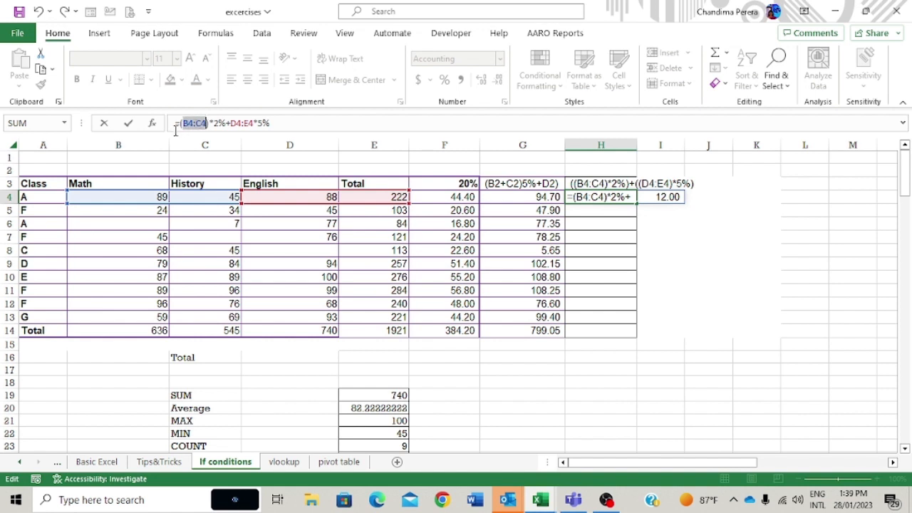
{"action": "left_click", "coordinate": [185, 123]}
Enclose D4:E4 in parentheses too and enter the H4 formula as =(B4:C4)*2%+(D4:E4)*5%.
{"action": "left_click", "coordinate": [232, 122]}
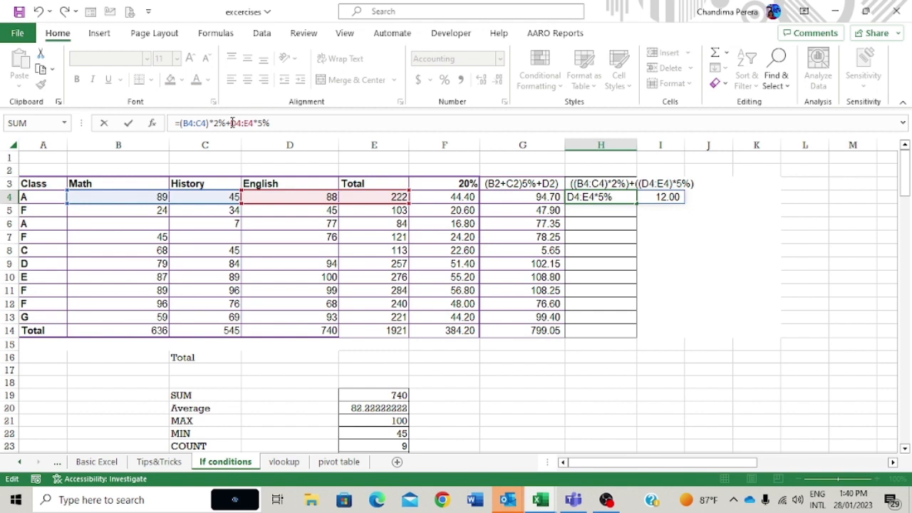
{"action": "type", "text": "("}
{"action": "left_click", "coordinate": [258, 122]}
{"action": "type", "text": ")"}
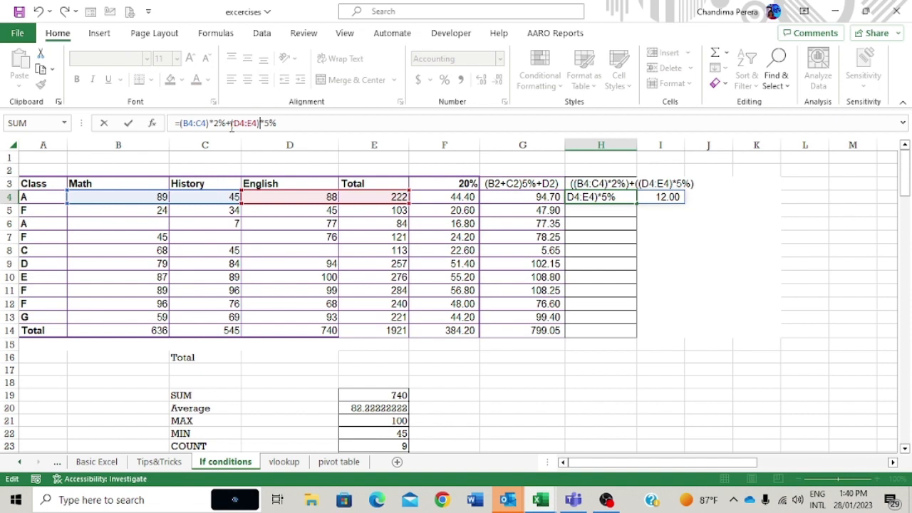
{"action": "key", "text": "Return"}
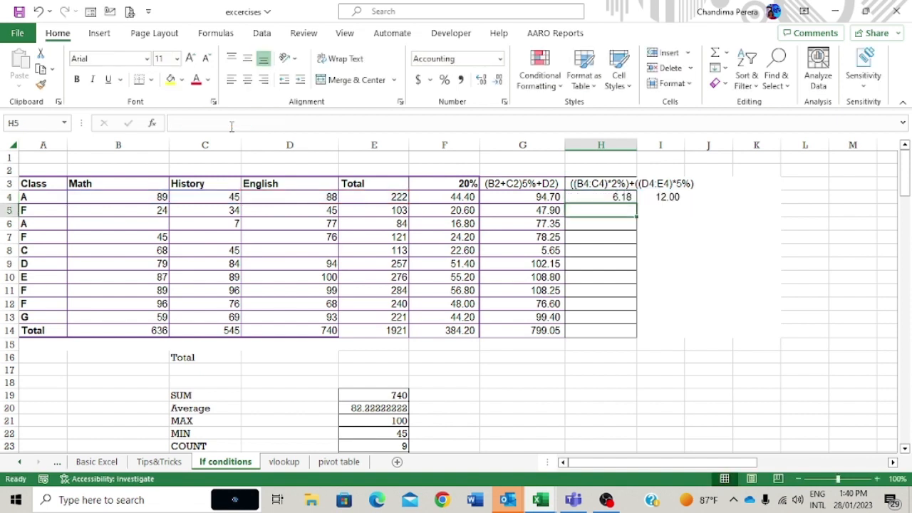
Fill the H4 formula down to H14 and check the copied formulas in several rows.
{"action": "left_click", "coordinate": [613, 197]}
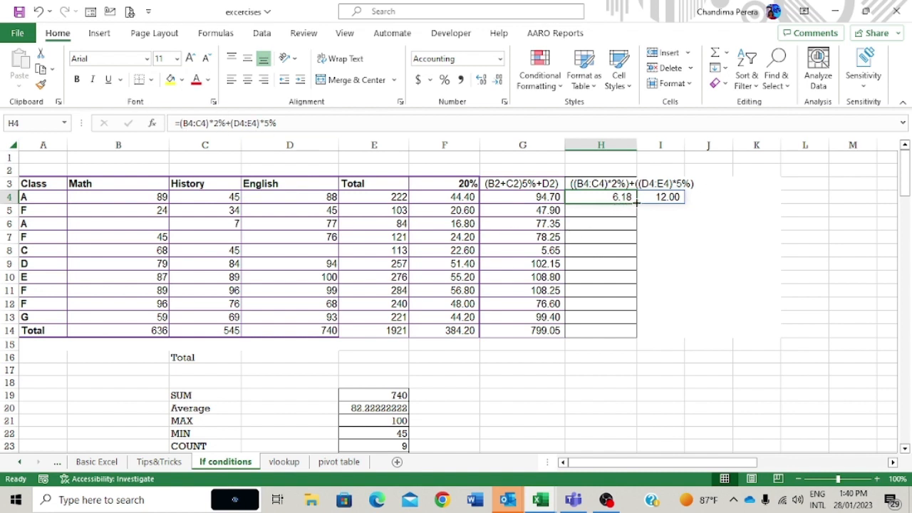
{"action": "left_click_drag", "start_coordinate": [637, 206], "coordinate": [620, 340]}
{"action": "left_click", "coordinate": [605, 314]}
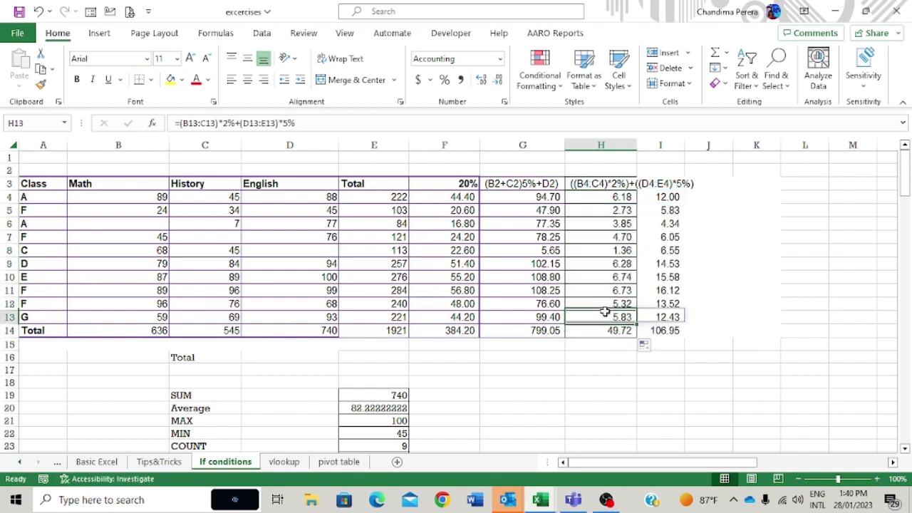
{"action": "left_click", "coordinate": [623, 212]}
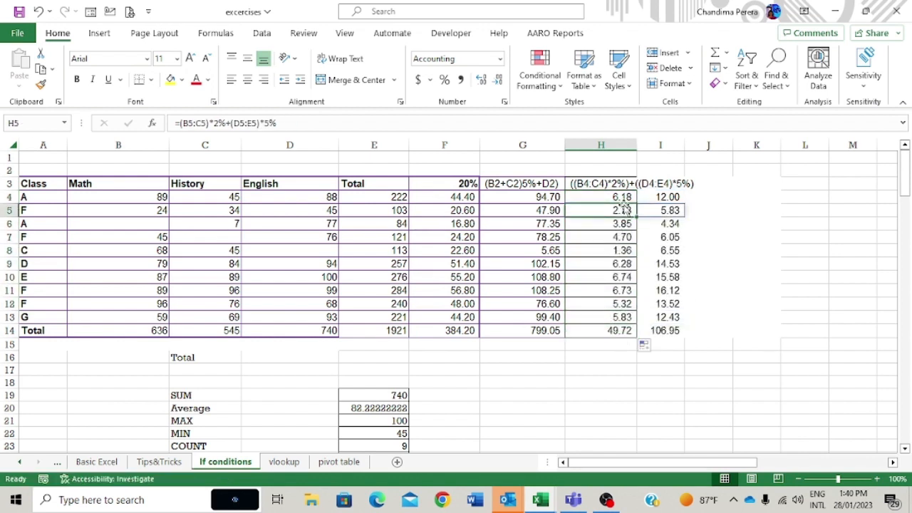
{"action": "left_click", "coordinate": [625, 198]}
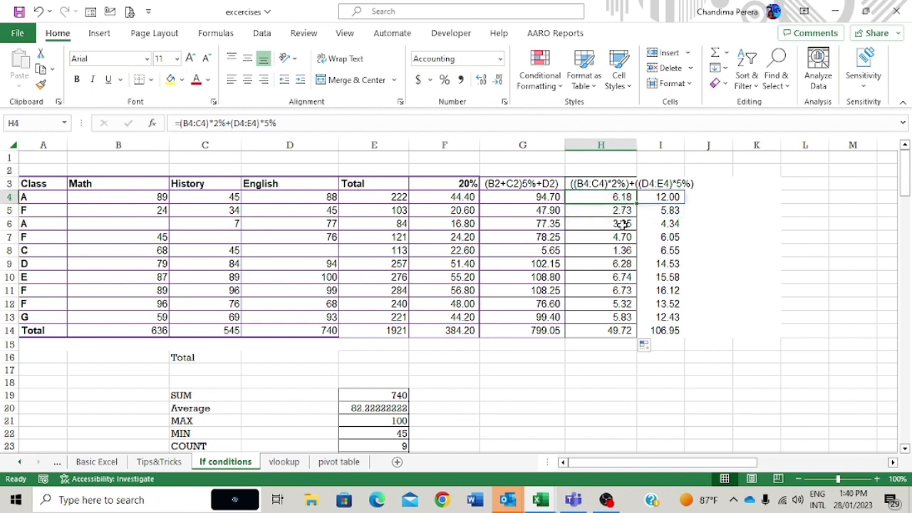
{"action": "left_click", "coordinate": [623, 224]}
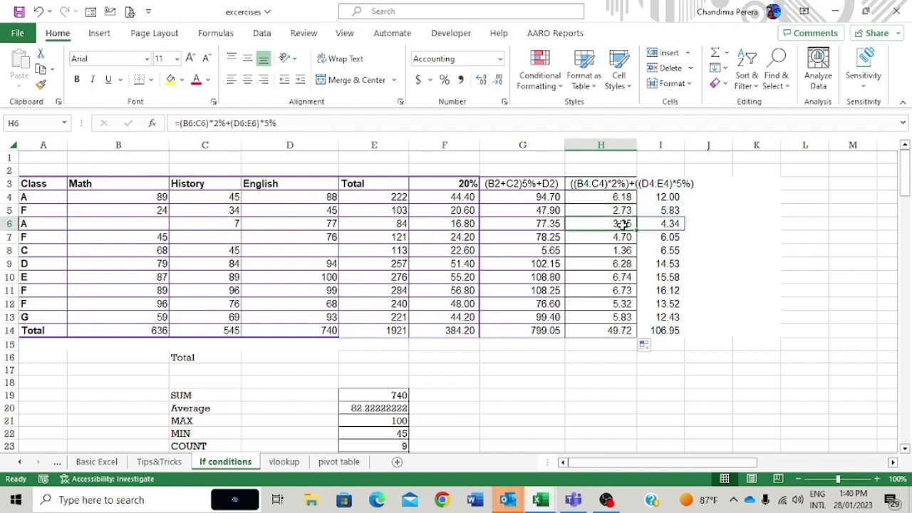
Clear the function results in E19:E25 beside the SUM to COUNTBLANK labels, then select the SUM label.
{"action": "scroll", "coordinate": [623, 224], "scroll_direction": "down", "scroll_amount": 2}
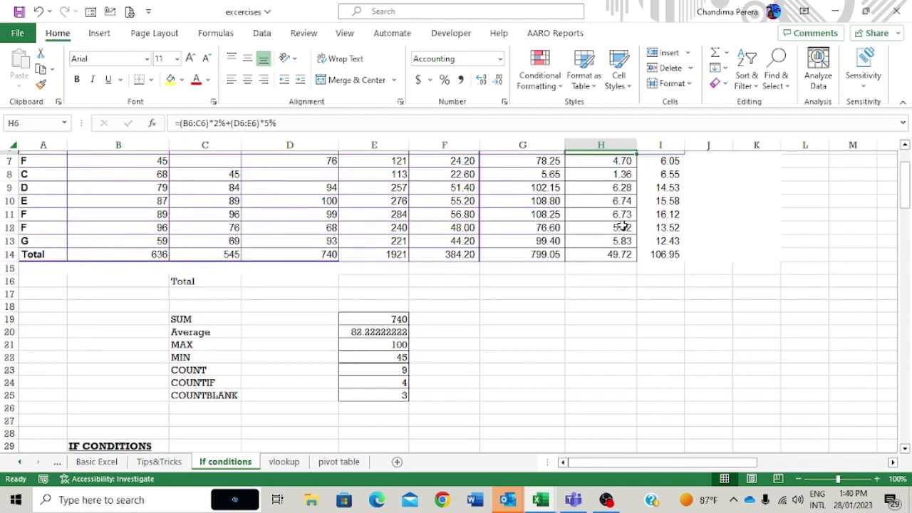
{"action": "scroll", "coordinate": [622, 225], "scroll_direction": "up", "scroll_amount": 1}
{"action": "left_click", "coordinate": [205, 358]}
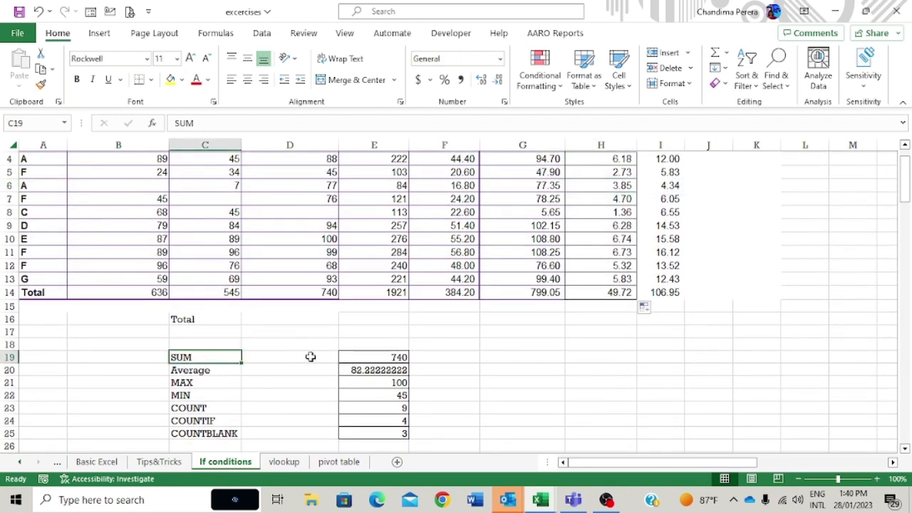
{"action": "left_click_drag", "start_coordinate": [378, 358], "coordinate": [368, 434]}
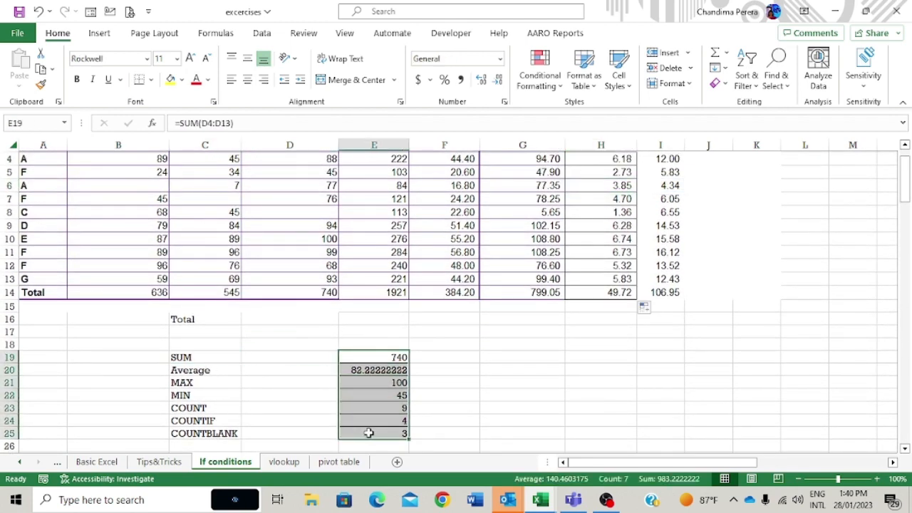
{"action": "key", "text": "Delete"}
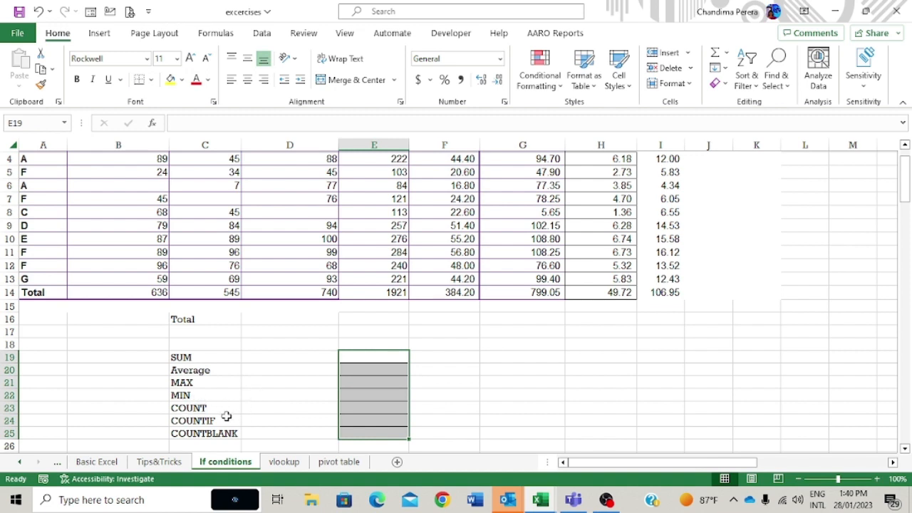
{"action": "left_click", "coordinate": [207, 408]}
{"action": "left_click", "coordinate": [198, 359]}
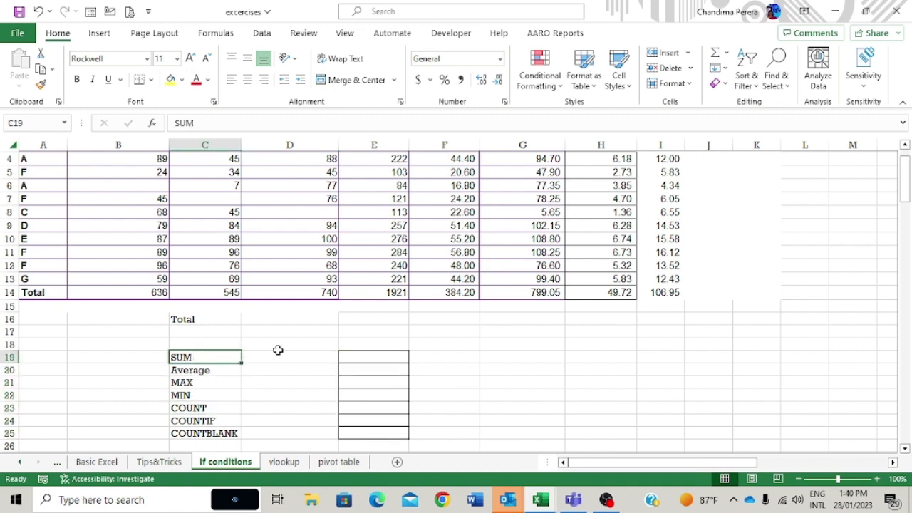
Use AutoSum to enter =SUM(E4:E14) in E19 beside the SUM label, then review the entered formula.
{"action": "left_click", "coordinate": [211, 367]}
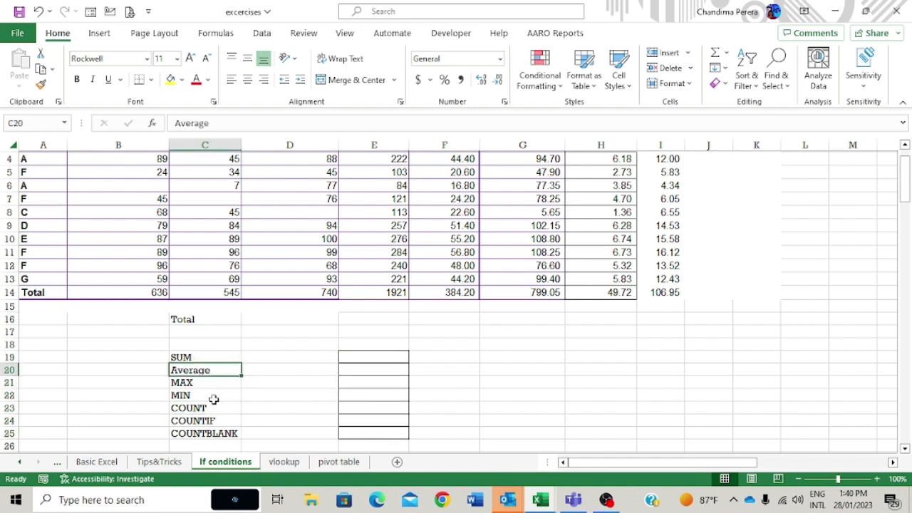
{"action": "scroll", "coordinate": [259, 378], "scroll_direction": "up", "scroll_amount": 1}
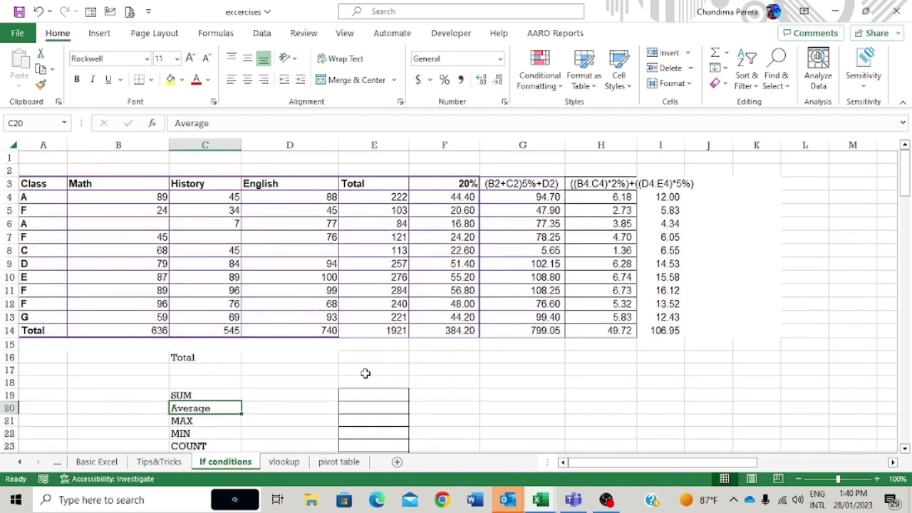
{"action": "left_click_drag", "start_coordinate": [366, 400], "coordinate": [371, 392]}
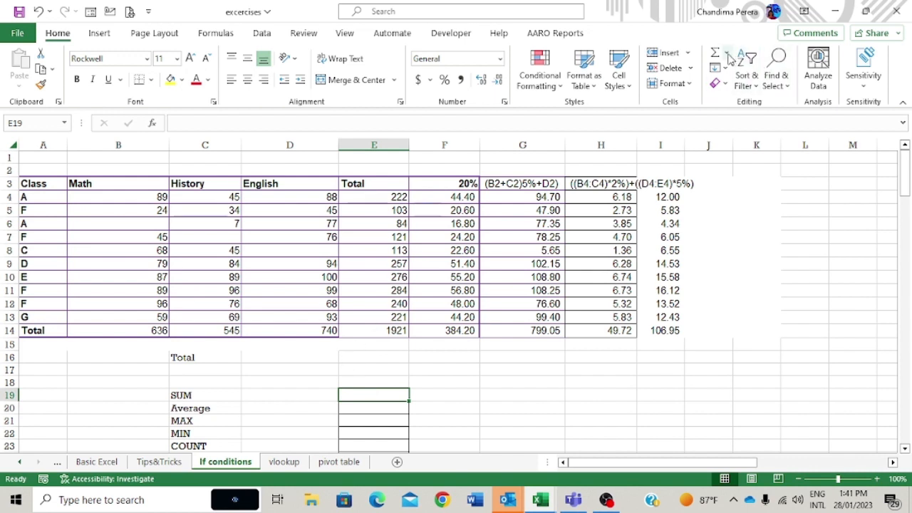
{"action": "left_click", "coordinate": [393, 199]}
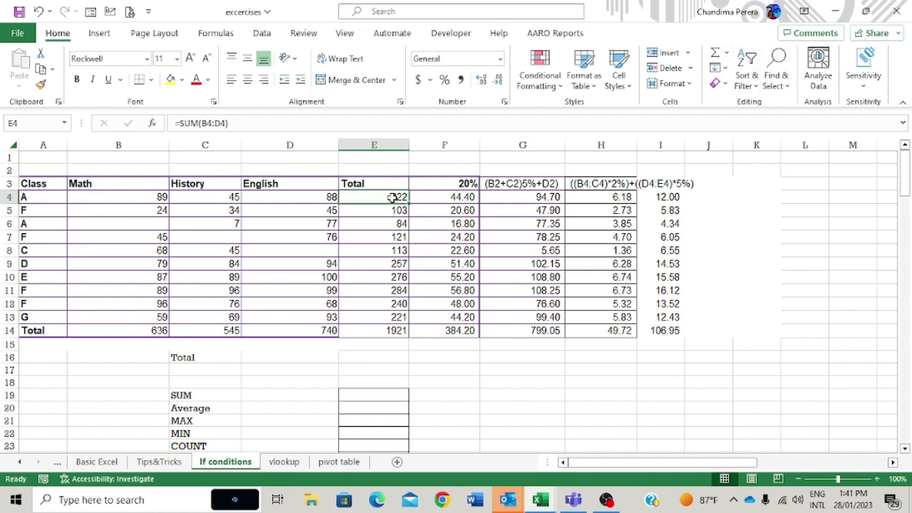
{"action": "left_click_drag", "start_coordinate": [393, 198], "coordinate": [373, 330]}
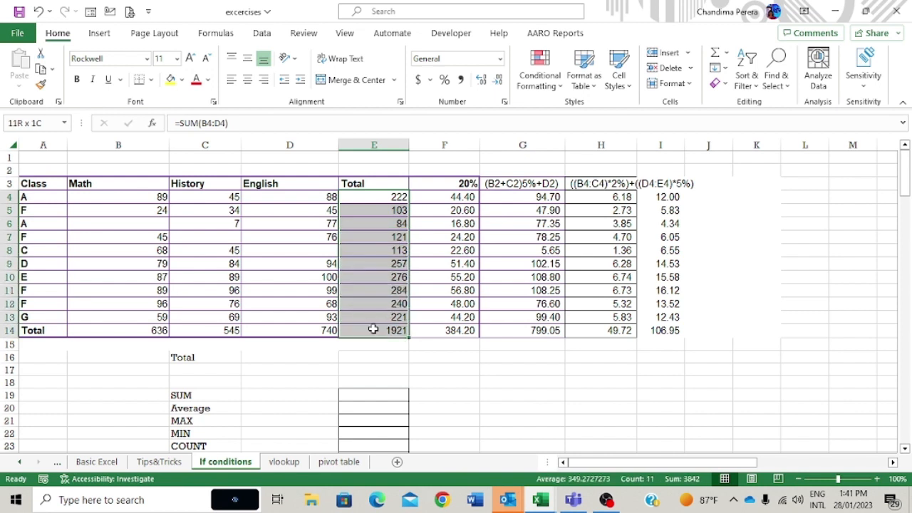
{"action": "left_click", "coordinate": [360, 396]}
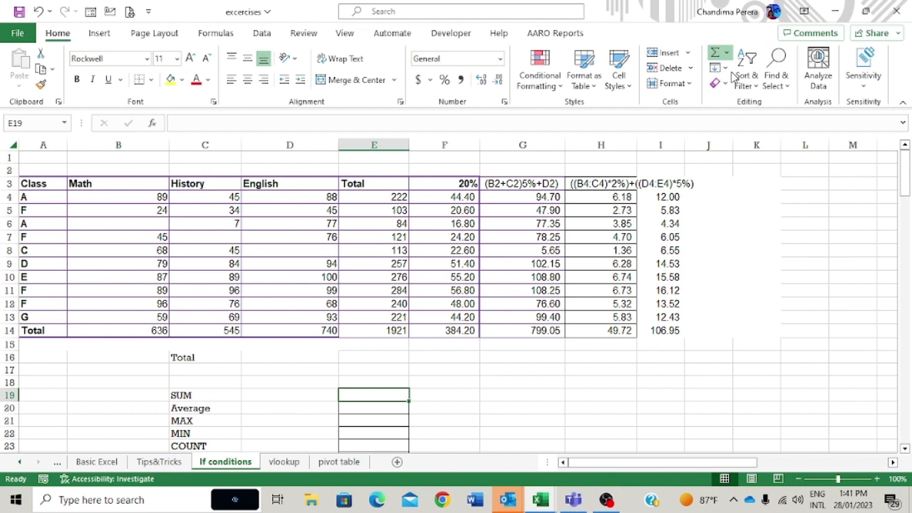
{"action": "left_click", "coordinate": [715, 53]}
{"action": "left_click_drag", "start_coordinate": [380, 201], "coordinate": [362, 333]}
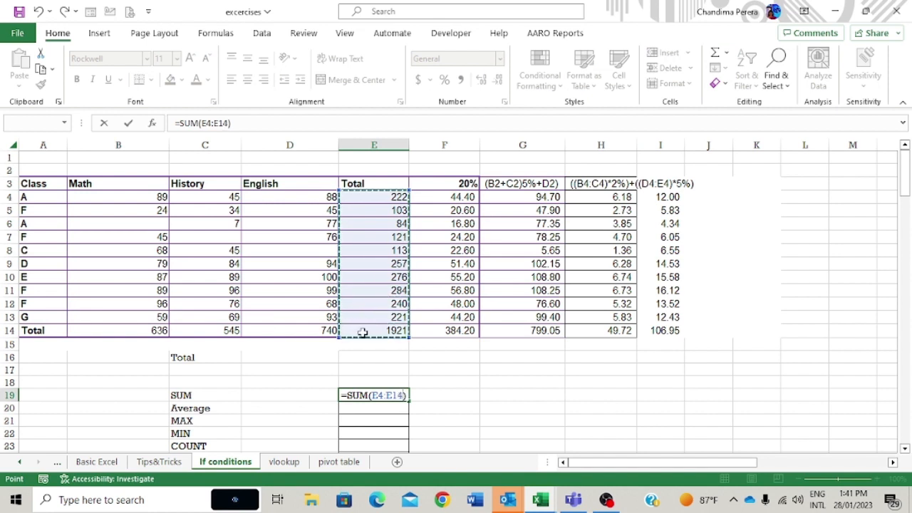
{"action": "key", "text": "Return"}
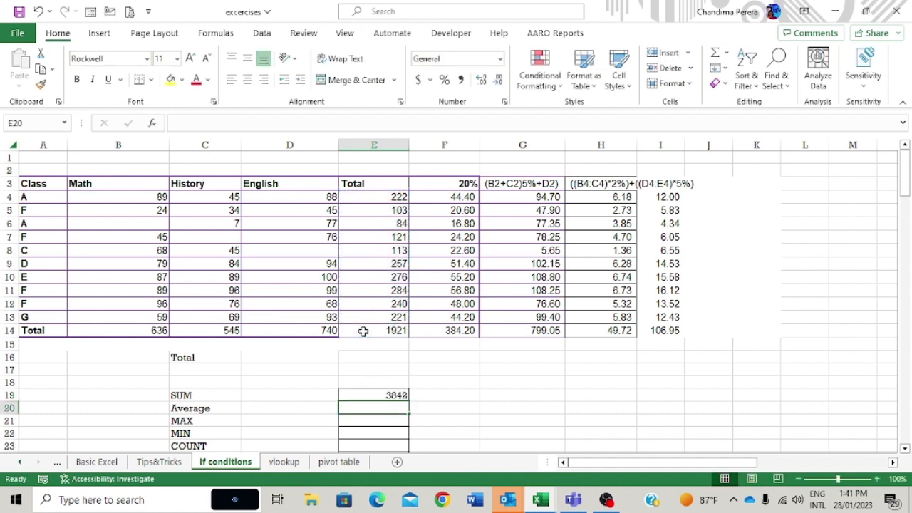
{"action": "left_click", "coordinate": [382, 395]}
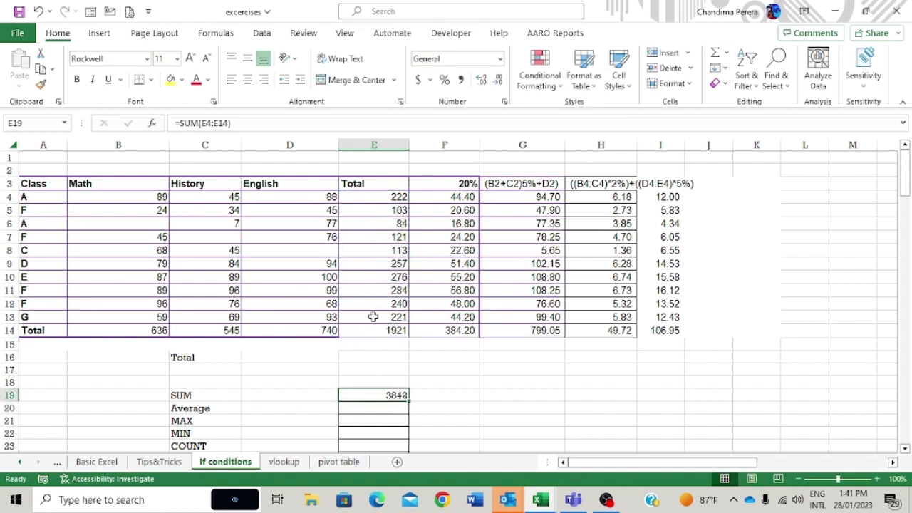
Enter =AVERAGE(E4:E14) in E20 beside the Average label and review the entered formula.
{"action": "left_click", "coordinate": [378, 408]}
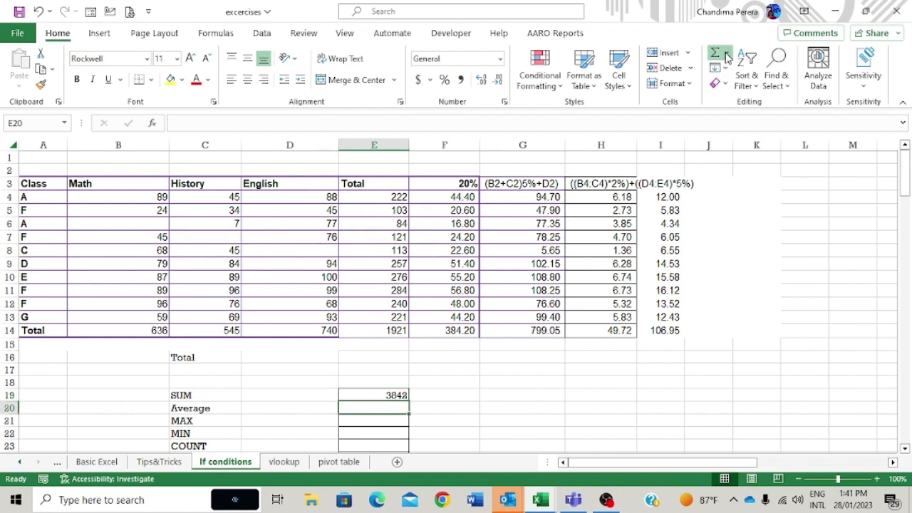
{"action": "left_click", "coordinate": [747, 96]}
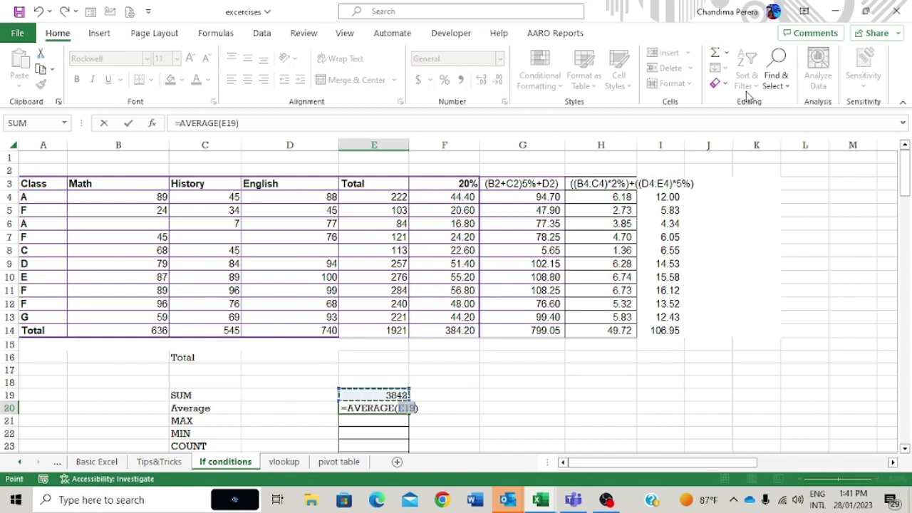
{"action": "left_click_drag", "start_coordinate": [382, 195], "coordinate": [378, 329]}
{"action": "key", "text": "Return"}
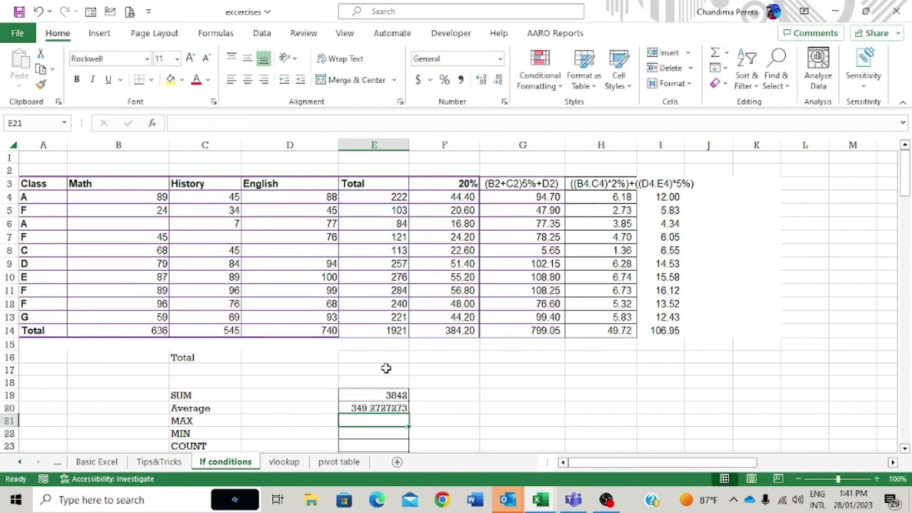
{"action": "left_click", "coordinate": [369, 406]}
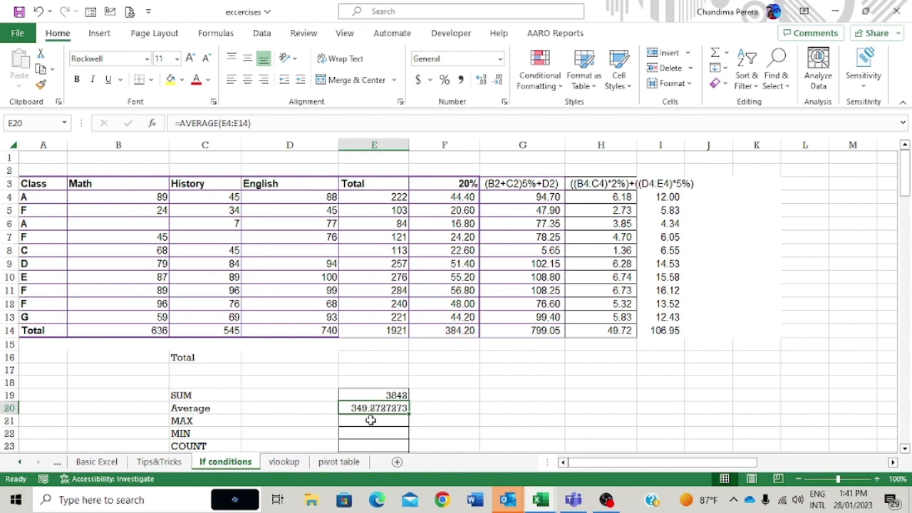
Enter =MAX(E4:E14) in E21 beside the MAX label and compare the result with the Total column.
{"action": "left_click", "coordinate": [372, 419]}
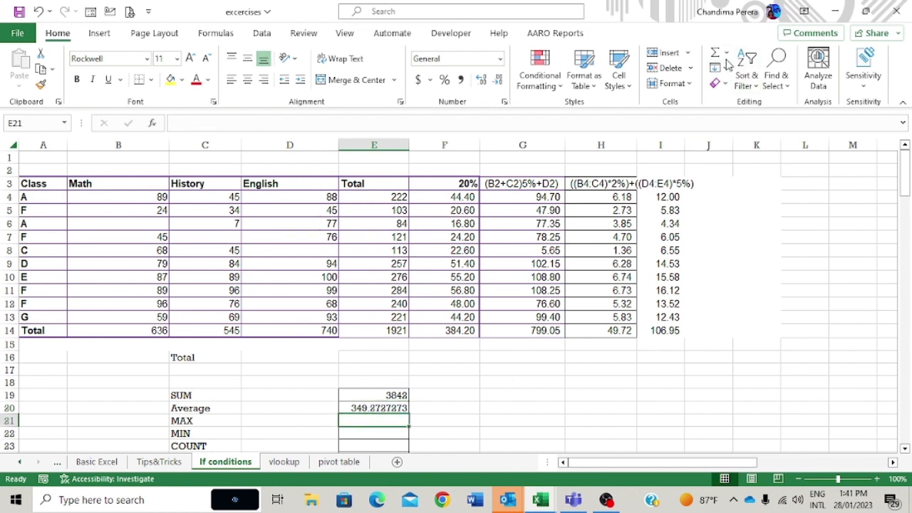
{"action": "left_click", "coordinate": [742, 133]}
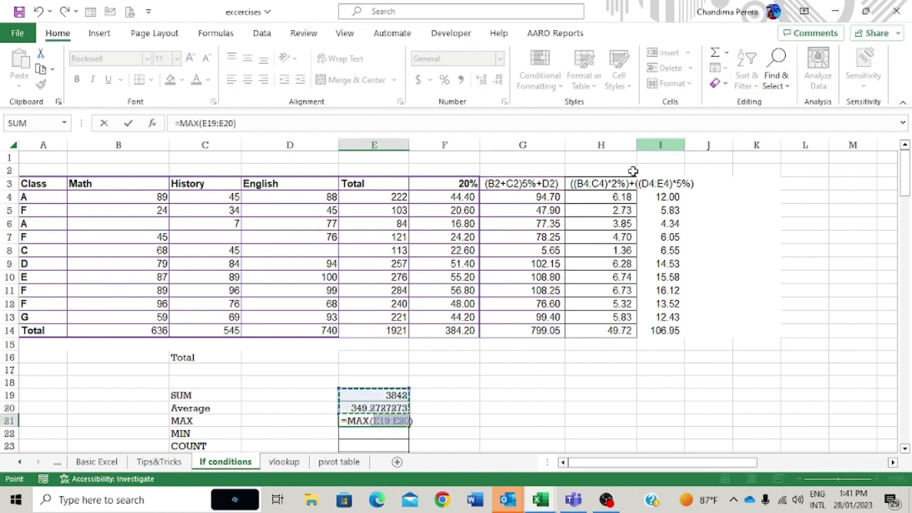
{"action": "left_click_drag", "start_coordinate": [387, 197], "coordinate": [363, 331]}
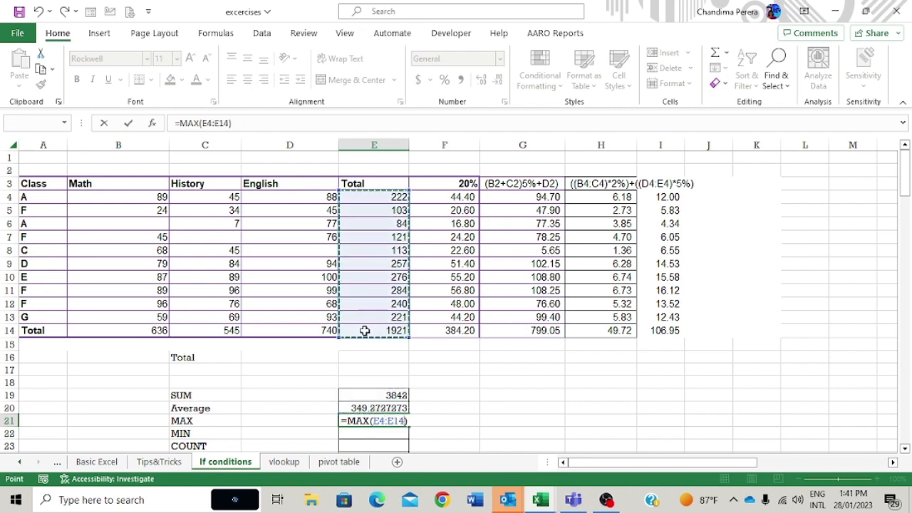
{"action": "key", "text": "Return"}
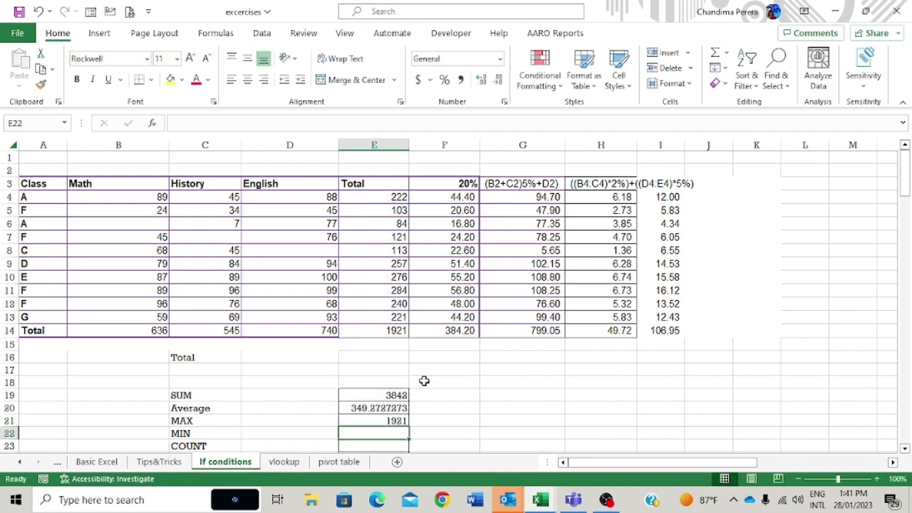
{"action": "scroll", "coordinate": [424, 380], "scroll_direction": "down", "scroll_amount": 1}
{"action": "scroll", "coordinate": [396, 394], "scroll_direction": "up", "scroll_amount": 1}
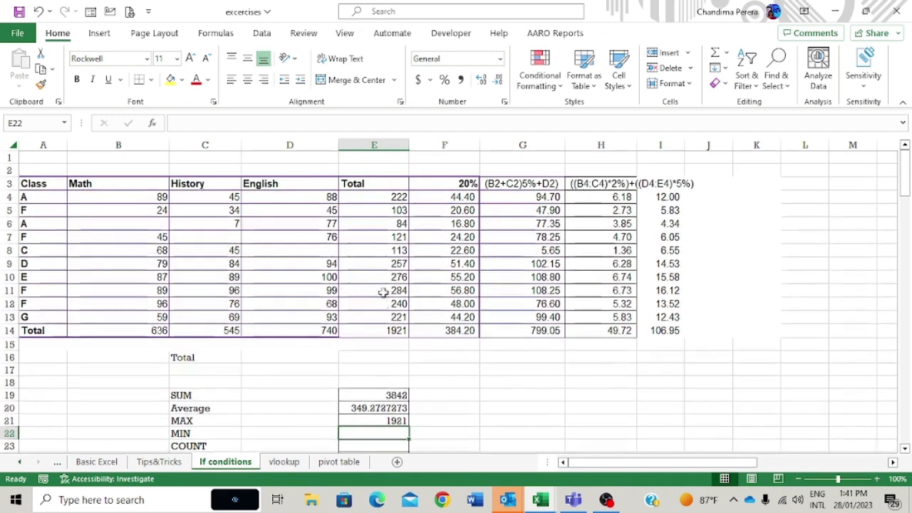
{"action": "left_click", "coordinate": [376, 331]}
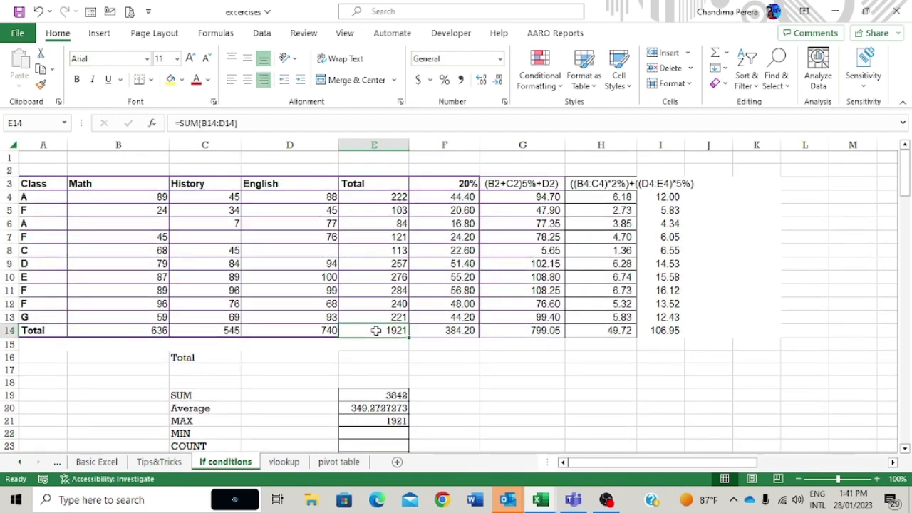
Enter =MIN(E4:E14) in E22 beside the MIN label.
{"action": "left_click", "coordinate": [380, 434]}
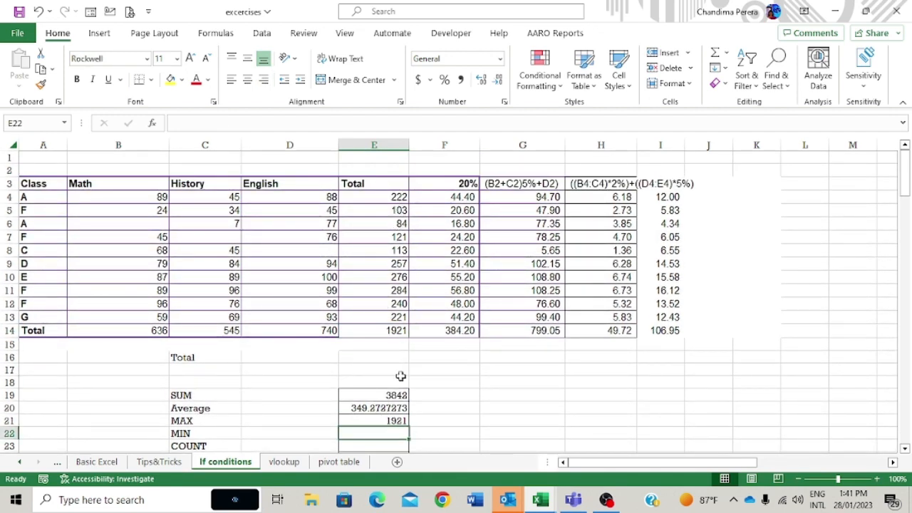
{"action": "left_click", "coordinate": [727, 57]}
{"action": "left_click", "coordinate": [742, 146]}
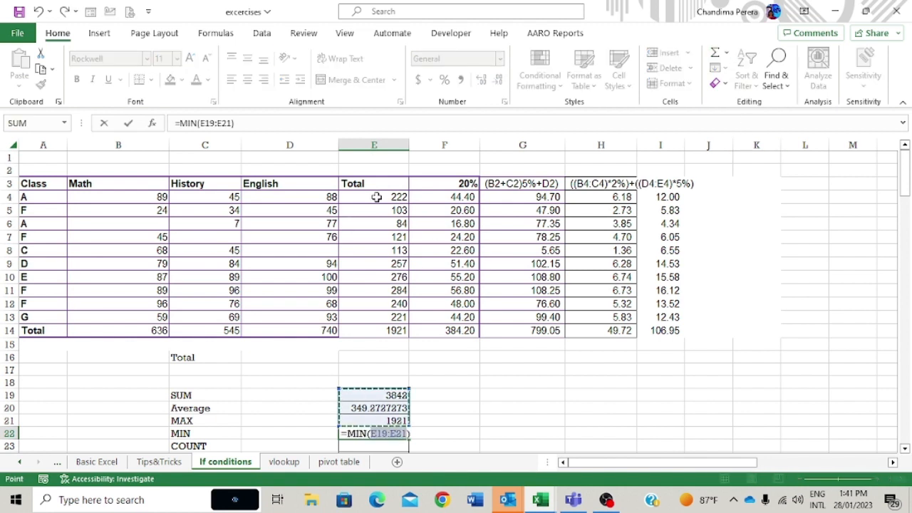
{"action": "left_click_drag", "start_coordinate": [376, 197], "coordinate": [374, 330]}
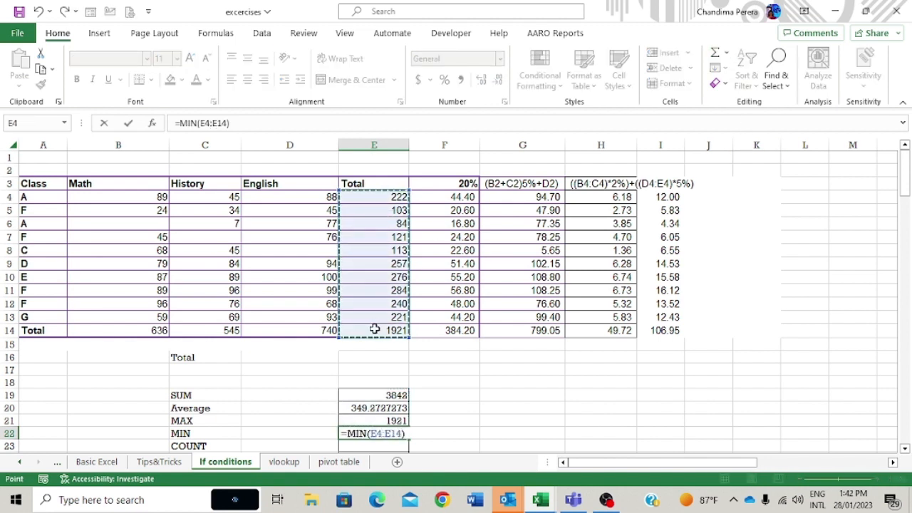
{"action": "key", "text": "Return"}
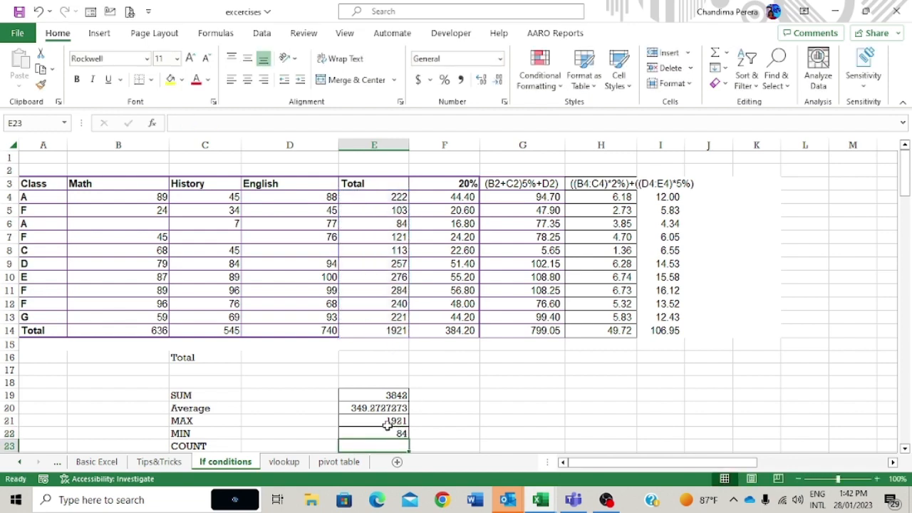
Go through the individual Total values in column E that the COUNT function covers.
{"action": "scroll", "coordinate": [387, 425], "scroll_direction": "down", "scroll_amount": 1}
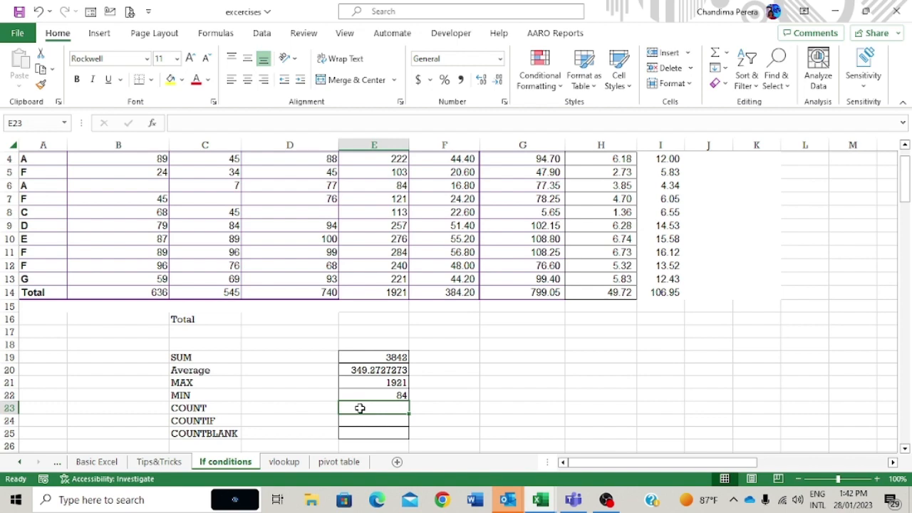
{"action": "scroll", "coordinate": [360, 408], "scroll_direction": "up", "scroll_amount": 1}
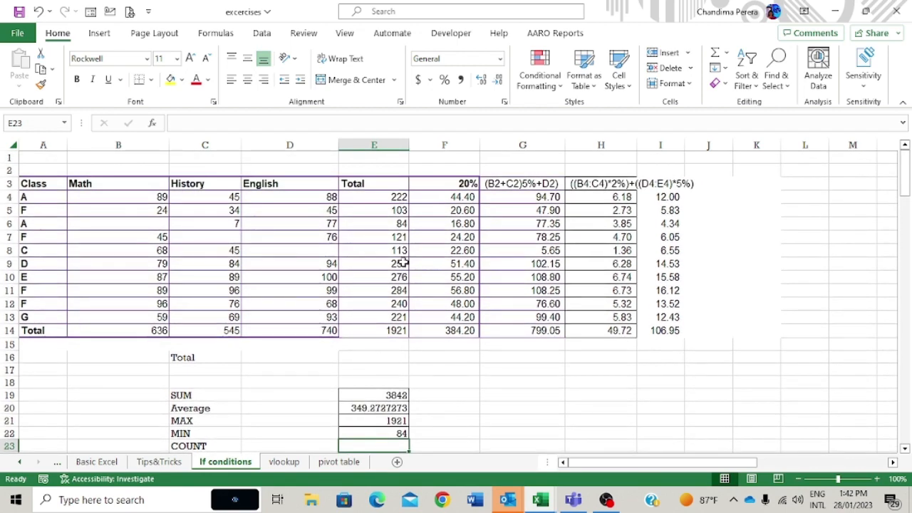
{"action": "left_click", "coordinate": [391, 198]}
{"action": "left_click", "coordinate": [385, 224]}
{"action": "left_click", "coordinate": [381, 251]}
{"action": "left_click", "coordinate": [377, 276]}
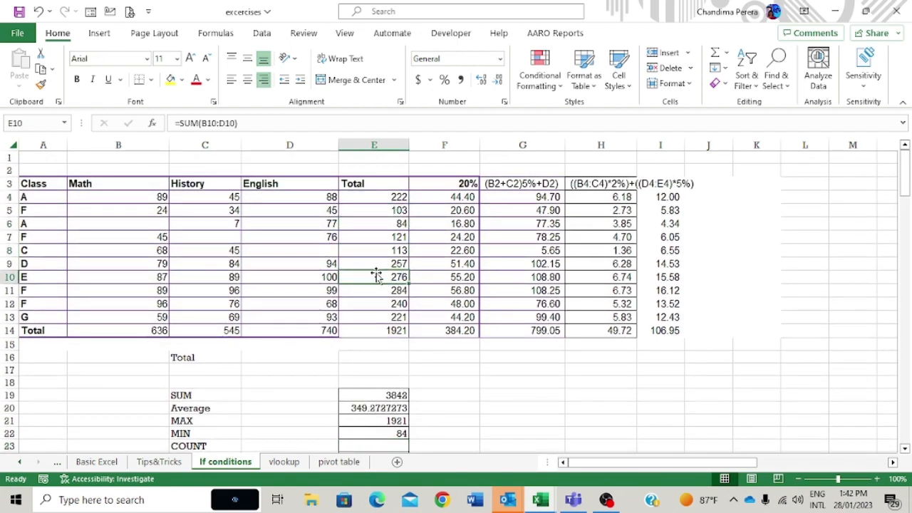
{"action": "left_click", "coordinate": [377, 291]}
{"action": "left_click", "coordinate": [376, 306]}
{"action": "scroll", "coordinate": [377, 308], "scroll_direction": "down", "scroll_amount": 1}
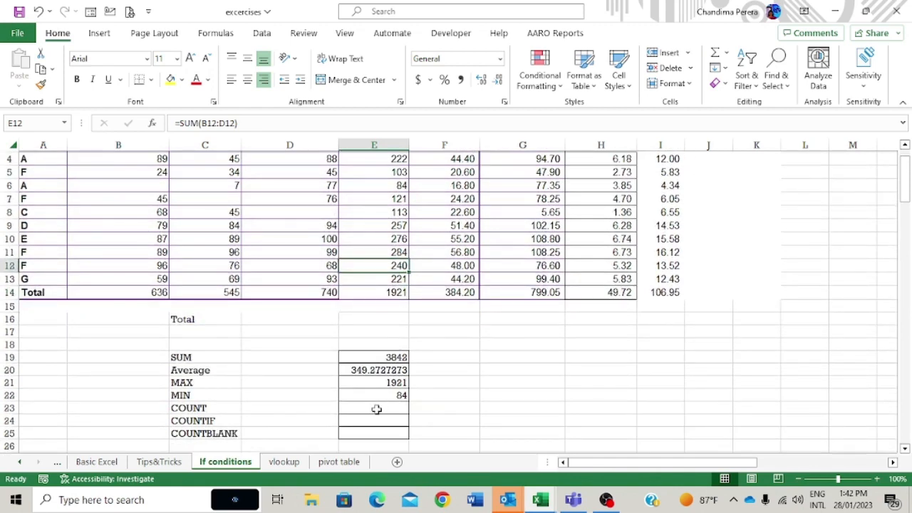
Enter a COUNT formula over E4:E14 in E23 beside the COUNT label.
{"action": "left_click", "coordinate": [376, 408]}
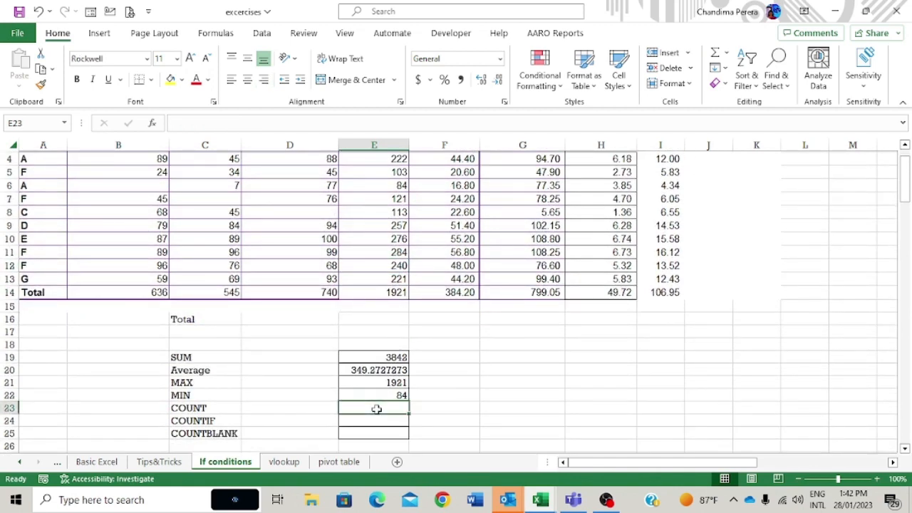
{"action": "type", "text": "="}
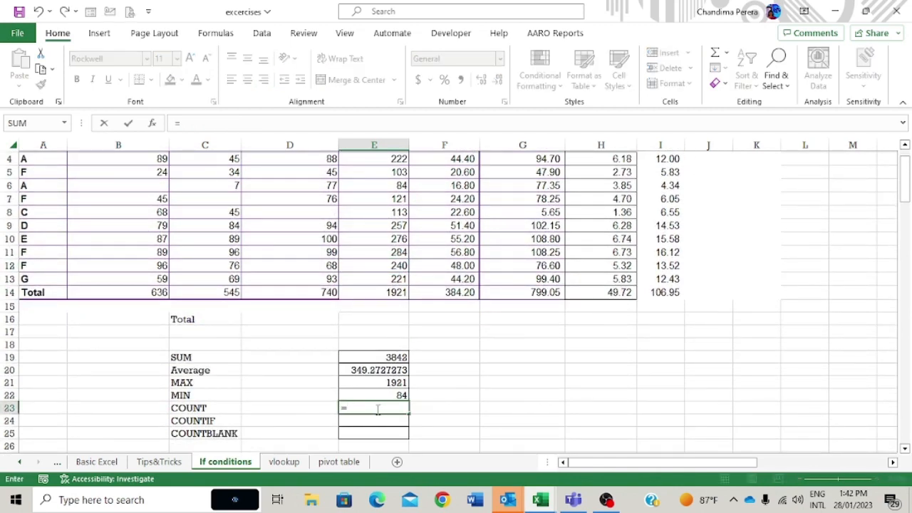
{"action": "type", "text": "COUNT"}
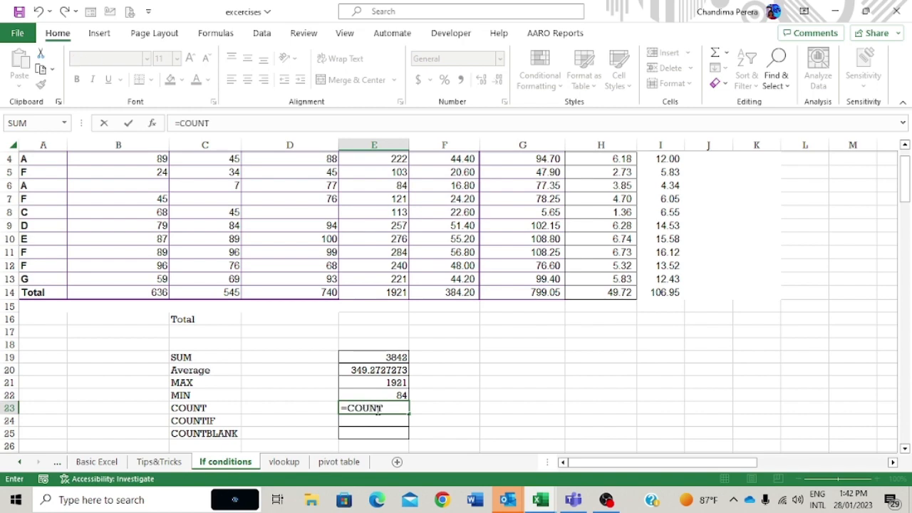
{"action": "type", "text": "("}
{"action": "scroll", "coordinate": [387, 285], "scroll_direction": "up", "scroll_amount": 1}
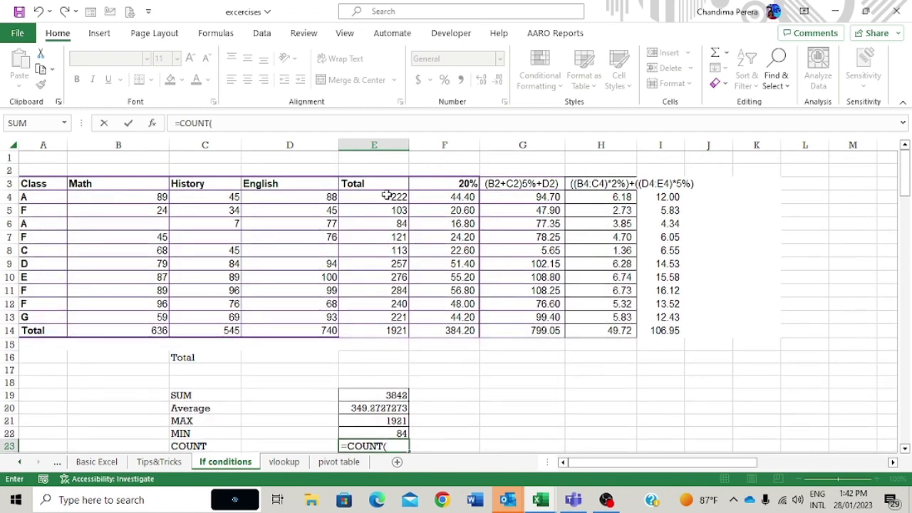
{"action": "left_click_drag", "start_coordinate": [388, 197], "coordinate": [374, 327]}
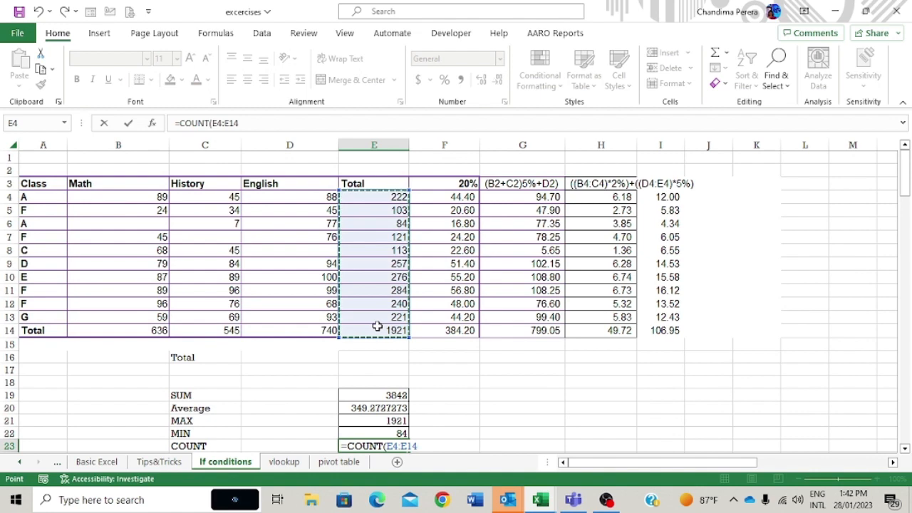
{"action": "key", "text": "Return"}
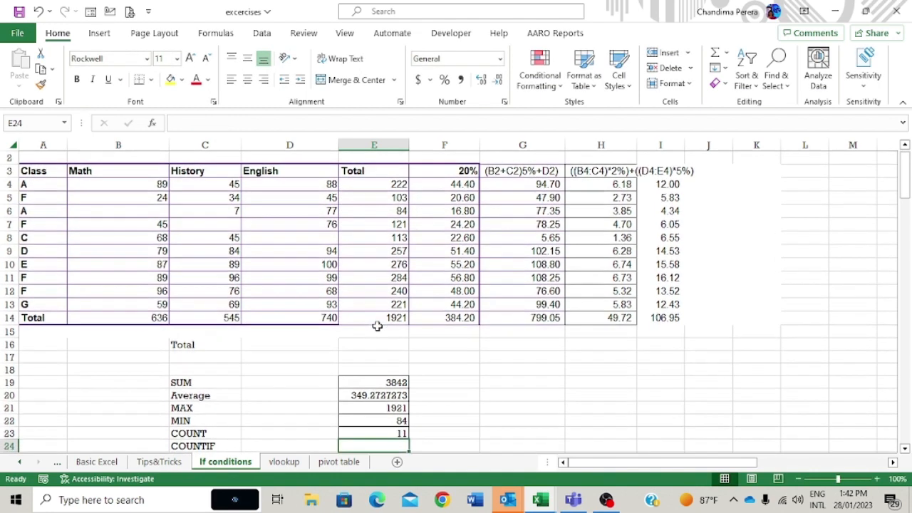
Review the COUNT formula in E23 and the cell range it covers.
{"action": "left_click", "coordinate": [385, 431]}
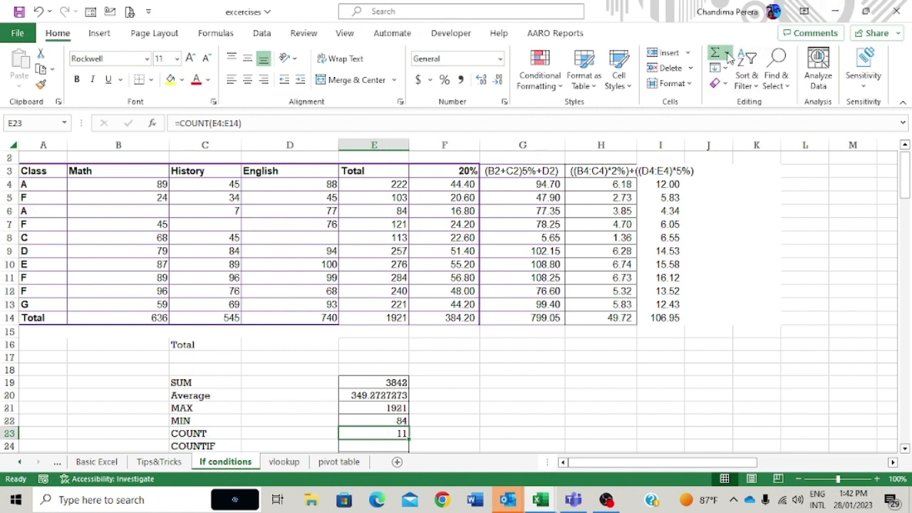
{"action": "key", "text": "F2"}
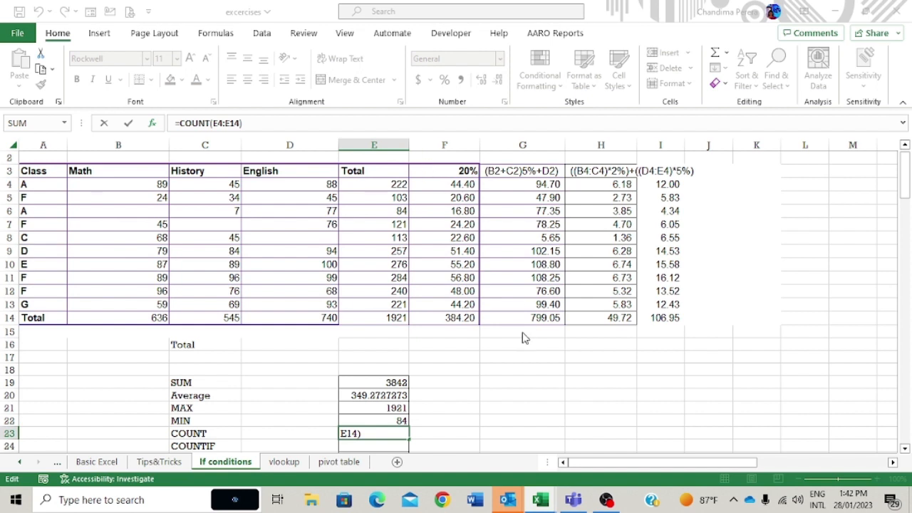
{"action": "key", "text": "ctrl+Return"}
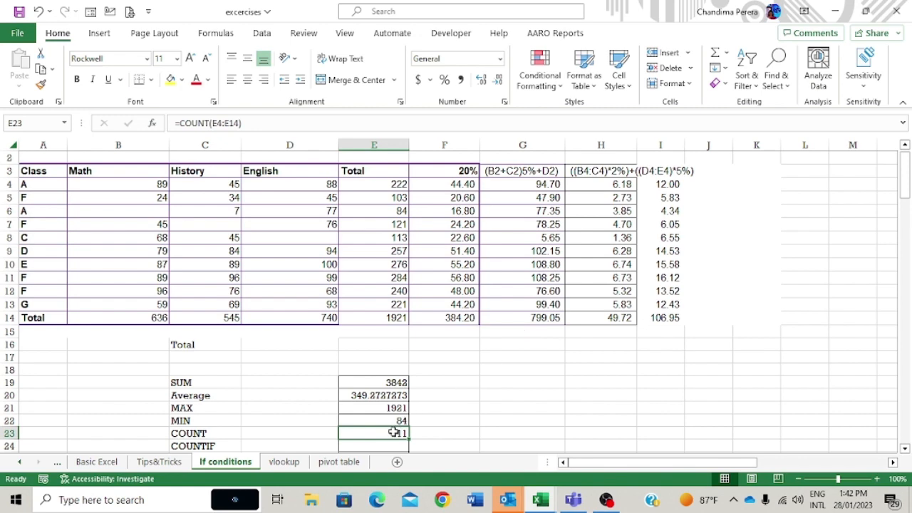
Go through the grades in the Class column and the Total values beside them to see what COUNTIF has to count.
{"action": "scroll", "coordinate": [393, 433], "scroll_direction": "down", "scroll_amount": 1}
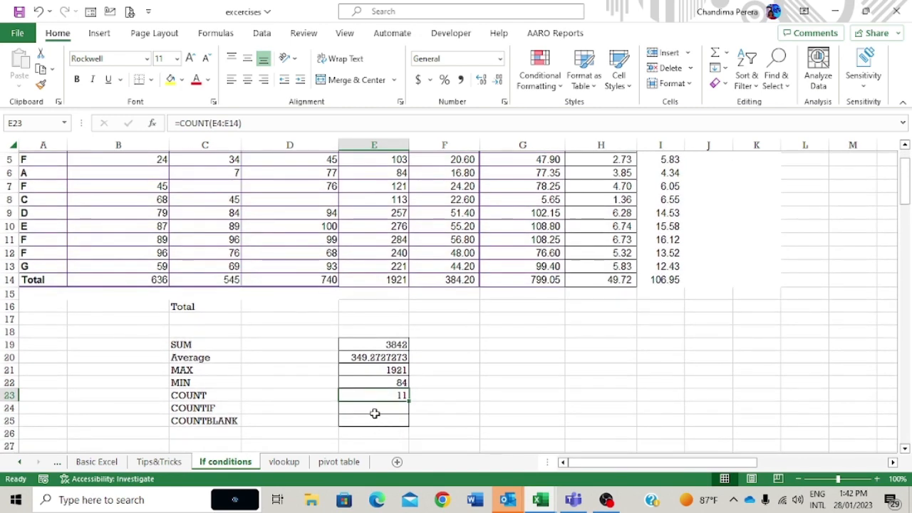
{"action": "left_click", "coordinate": [376, 407]}
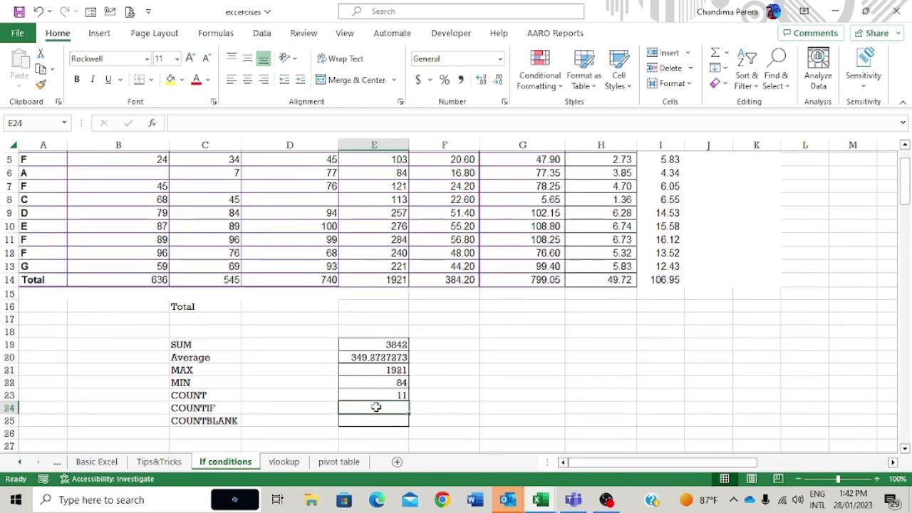
{"action": "left_click", "coordinate": [216, 407]}
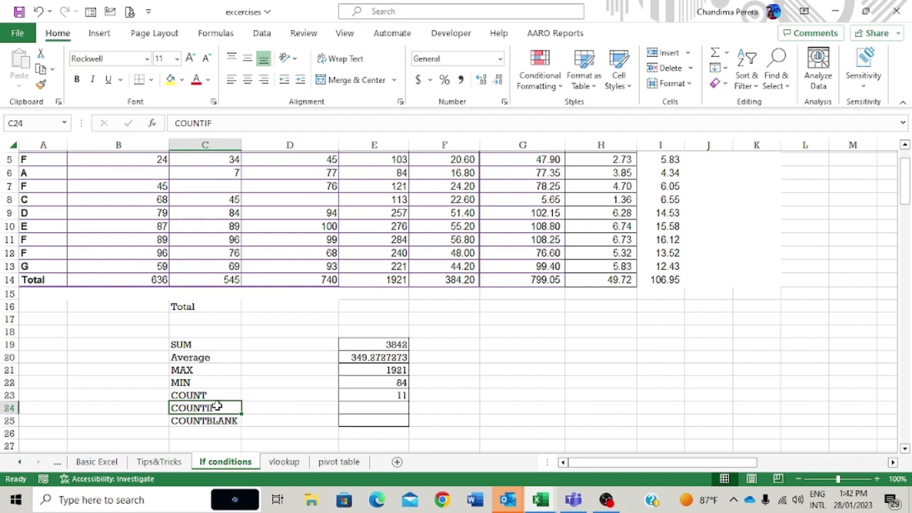
{"action": "scroll", "coordinate": [217, 405], "scroll_direction": "up", "scroll_amount": 1}
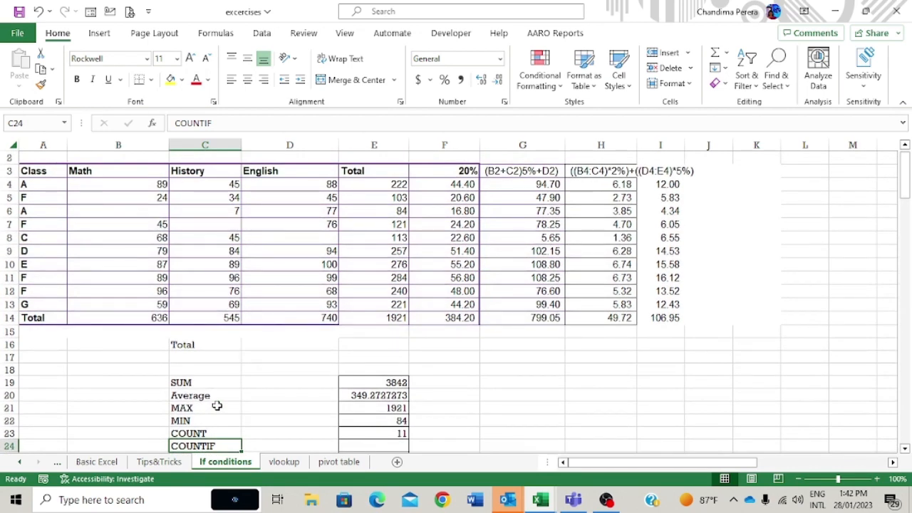
{"action": "left_click", "coordinate": [36, 184]}
{"action": "key", "text": "Down"}
{"action": "key", "text": "Down"}
{"action": "key", "text": "Down"}
{"action": "key", "text": "Down"}
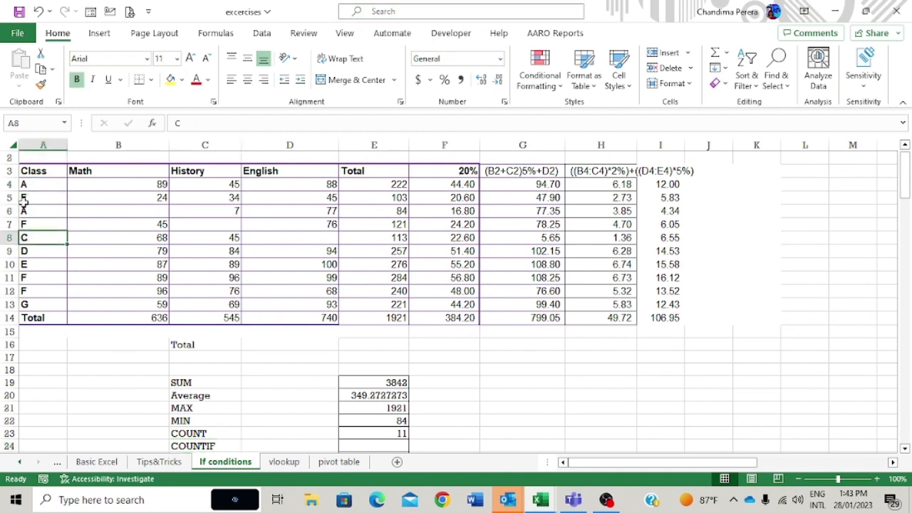
{"action": "left_click", "coordinate": [23, 199]}
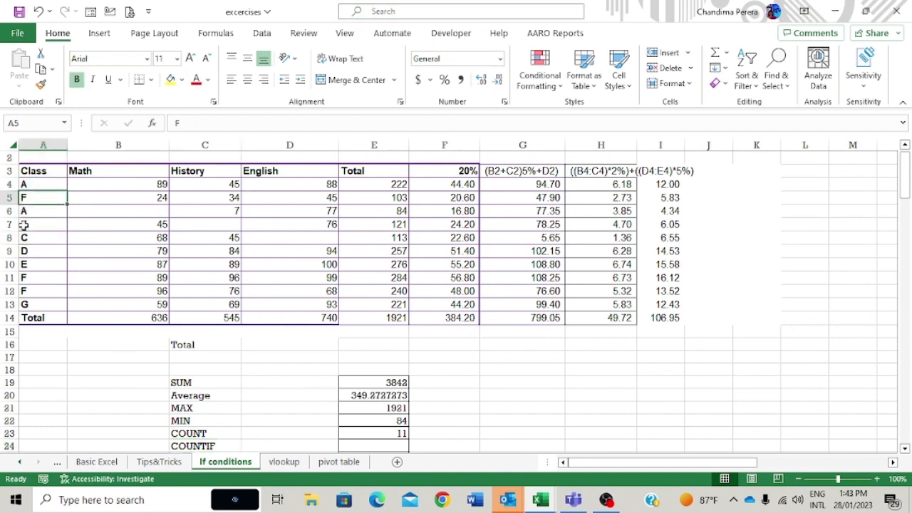
{"action": "left_click", "coordinate": [24, 225]}
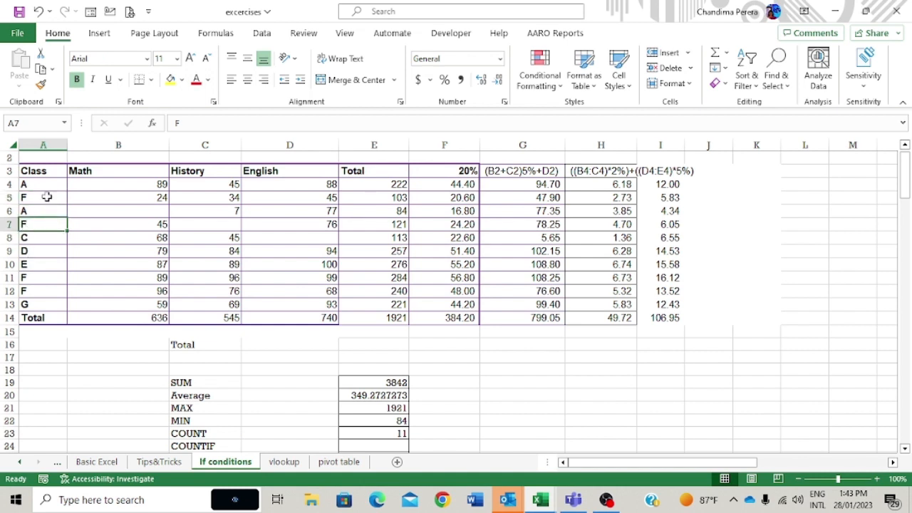
{"action": "left_click", "coordinate": [381, 195]}
{"action": "left_click", "coordinate": [382, 211]}
{"action": "left_click", "coordinate": [381, 225]}
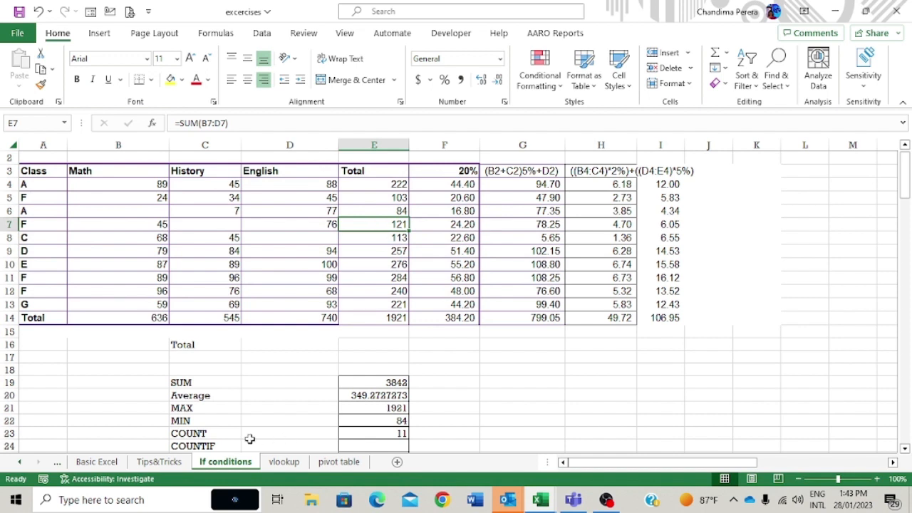
Extend the label in C24 to read "COUNTIF (Get the number of count if the Grade is F)".
{"action": "left_click", "coordinate": [219, 435]}
{"action": "left_click", "coordinate": [228, 446]}
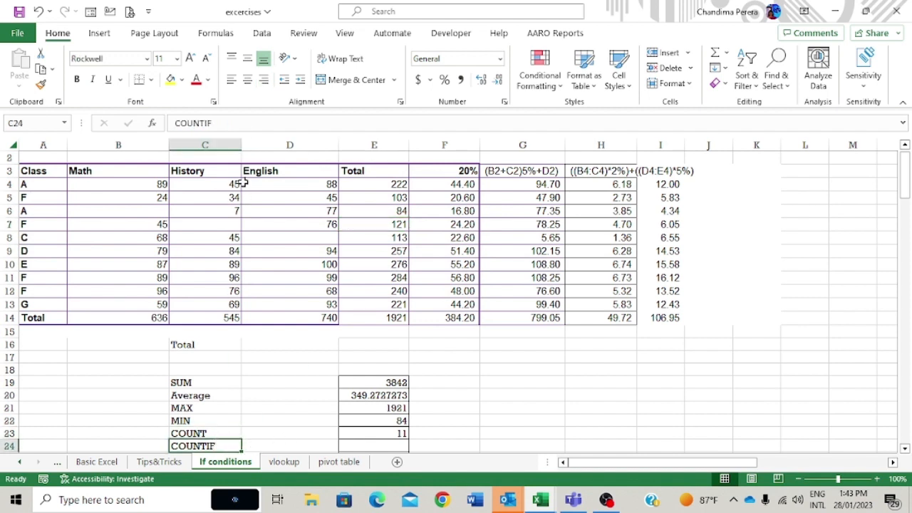
{"action": "left_click", "coordinate": [247, 123]}
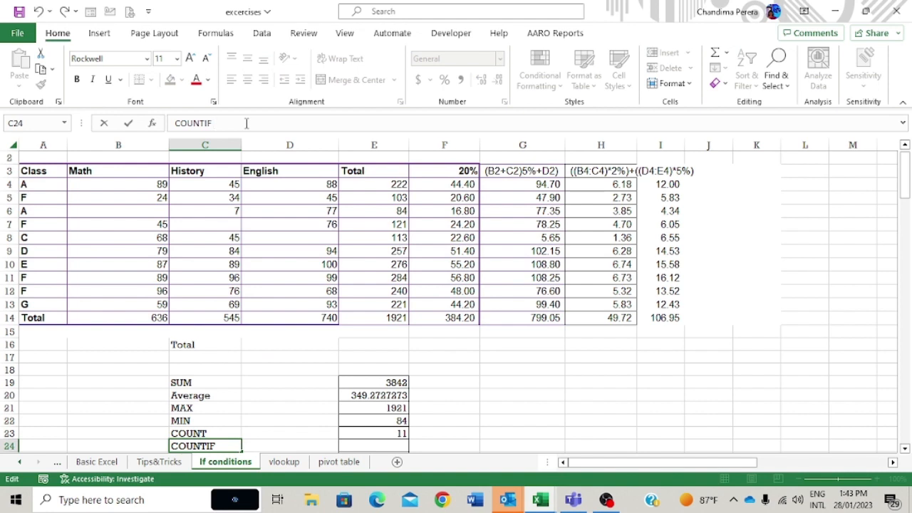
{"action": "type", "text": "(Get the num"}
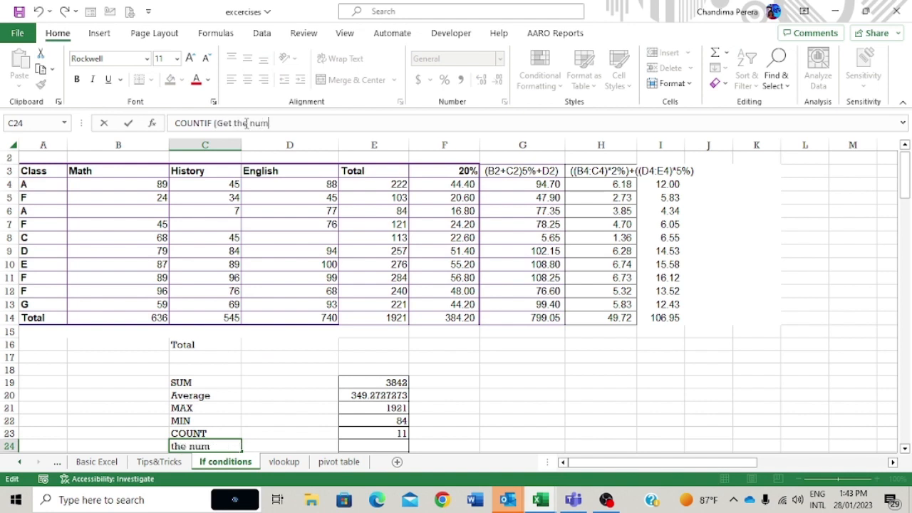
{"action": "type", "text": "ber of cou"}
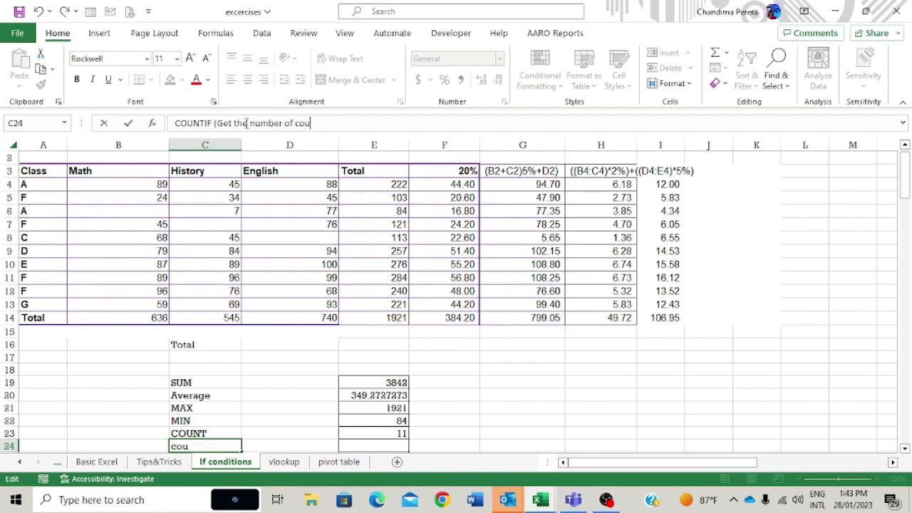
{"action": "type", "text": "nt if the G"}
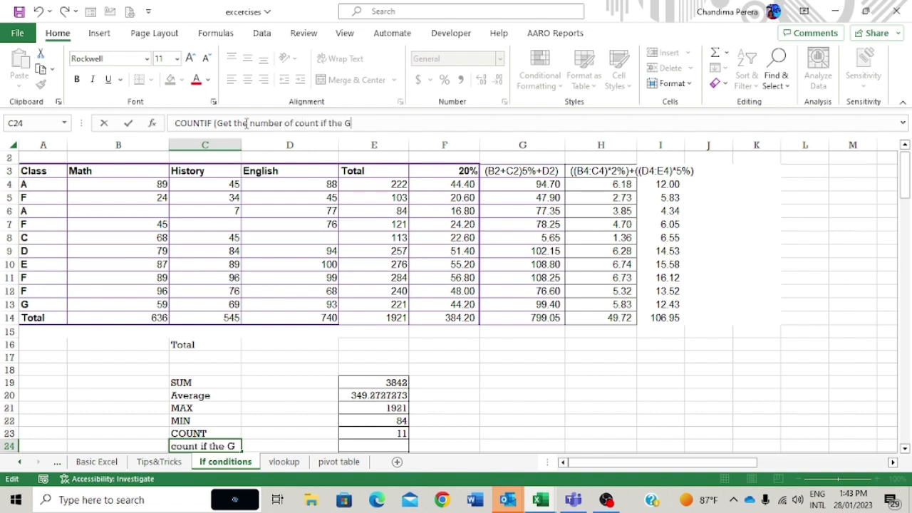
{"action": "type", "text": "rade i"}
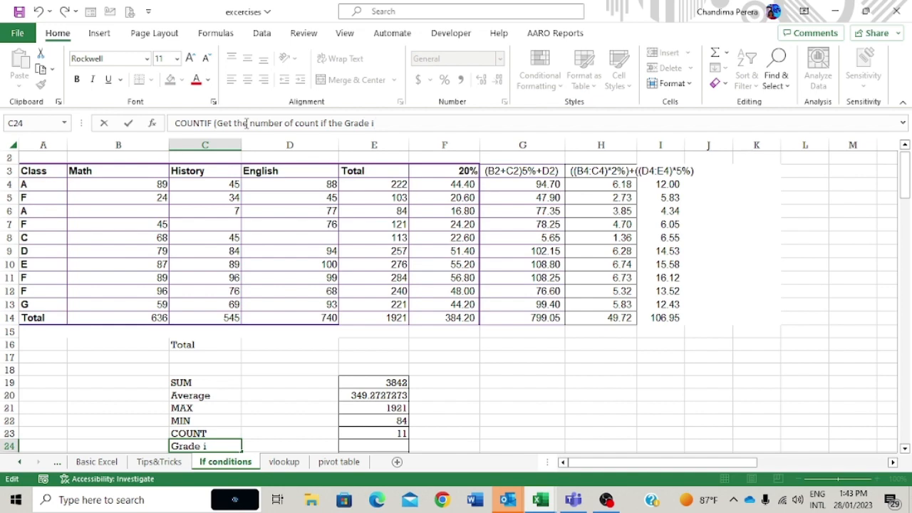
{"action": "type", "text": "s F)"}
{"action": "key", "text": "Return"}
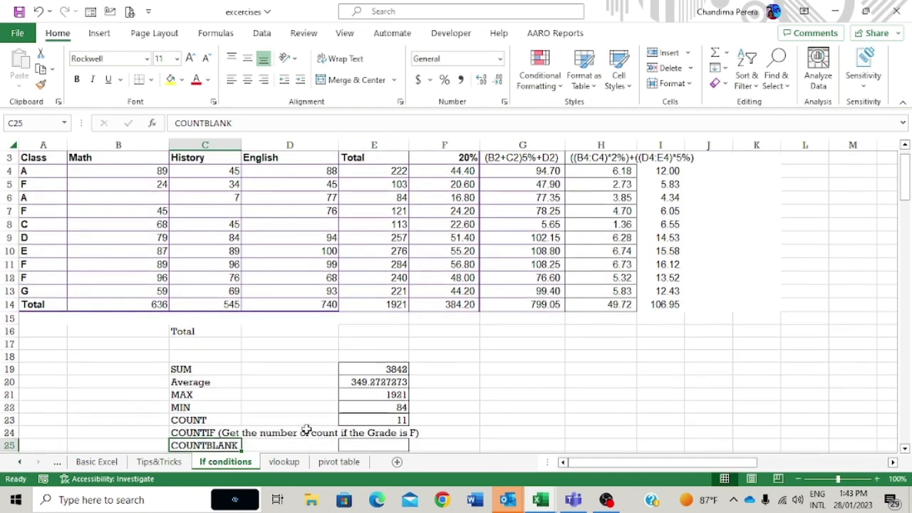
Widen column D so that the long COUNTIF label fits before column E.
{"action": "left_click", "coordinate": [218, 433]}
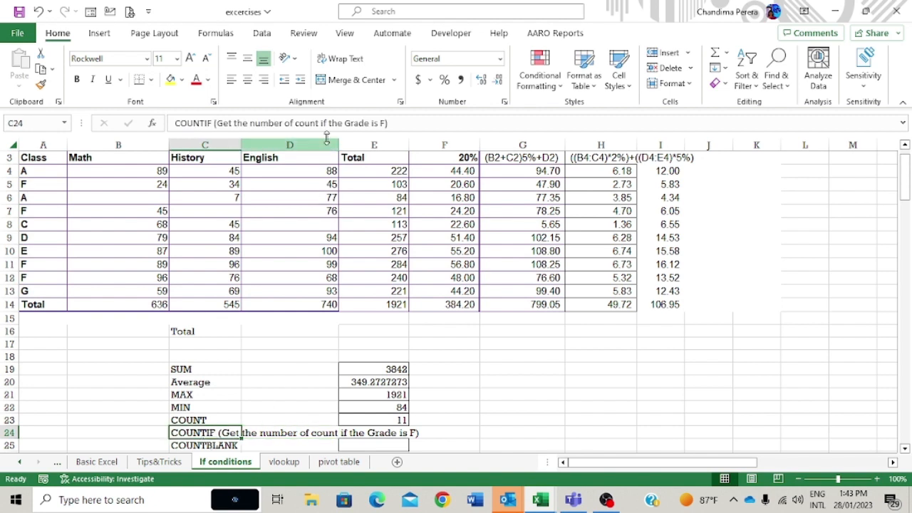
{"action": "left_click_drag", "start_coordinate": [339, 143], "coordinate": [426, 136]}
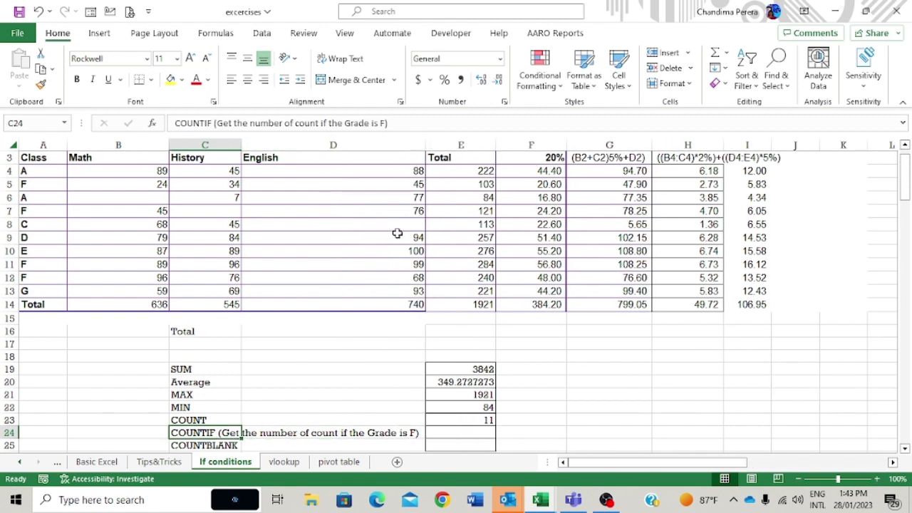
{"action": "left_click_drag", "start_coordinate": [260, 437], "coordinate": [289, 436]}
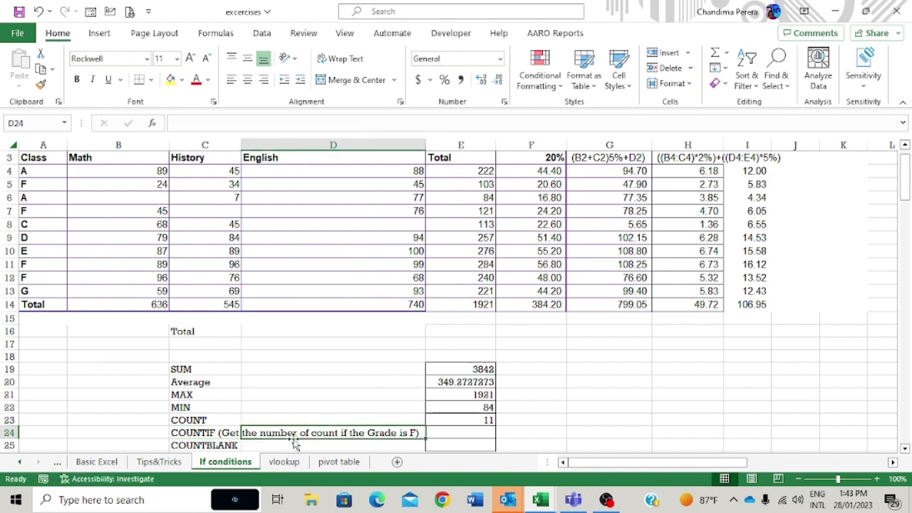
Enter =COUNTIF(A4:E13,"F") in E24 beside the COUNTIF label.
{"action": "left_click", "coordinate": [447, 433]}
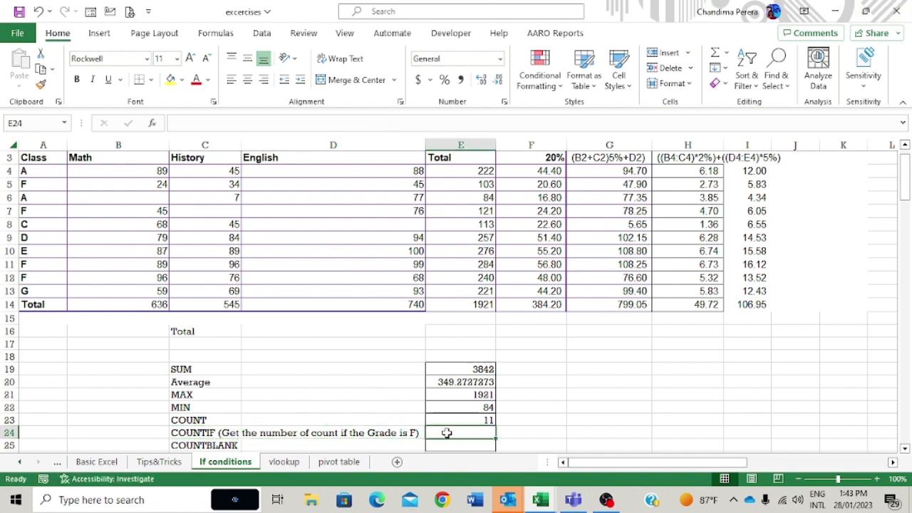
{"action": "type", "text": "="}
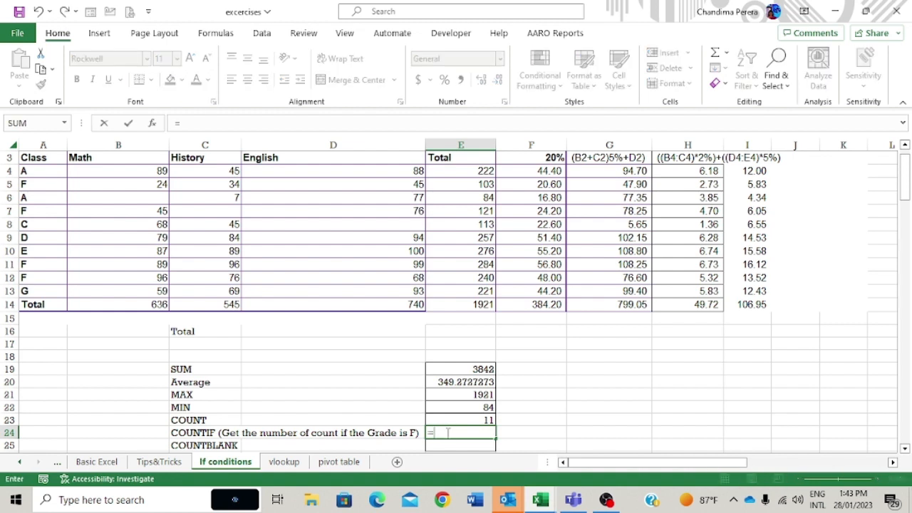
{"action": "type", "text": "countif"}
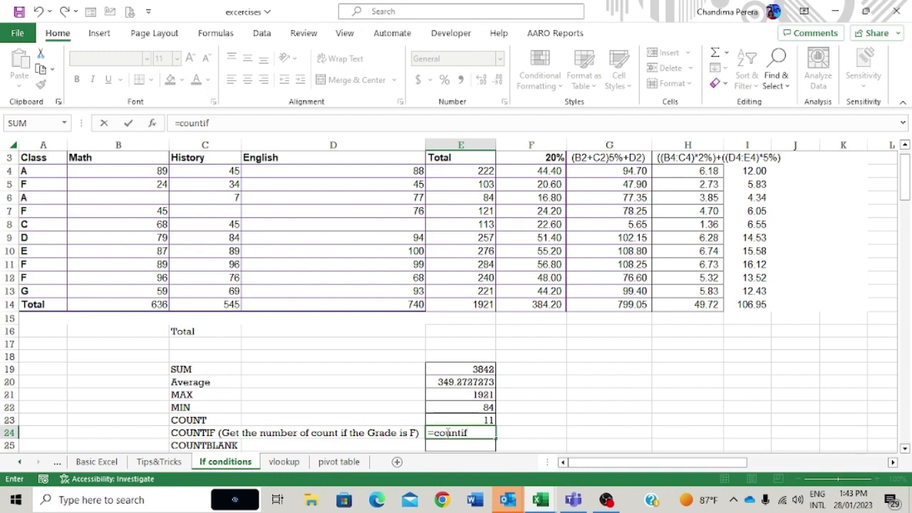
{"action": "key", "text": "Tab"}
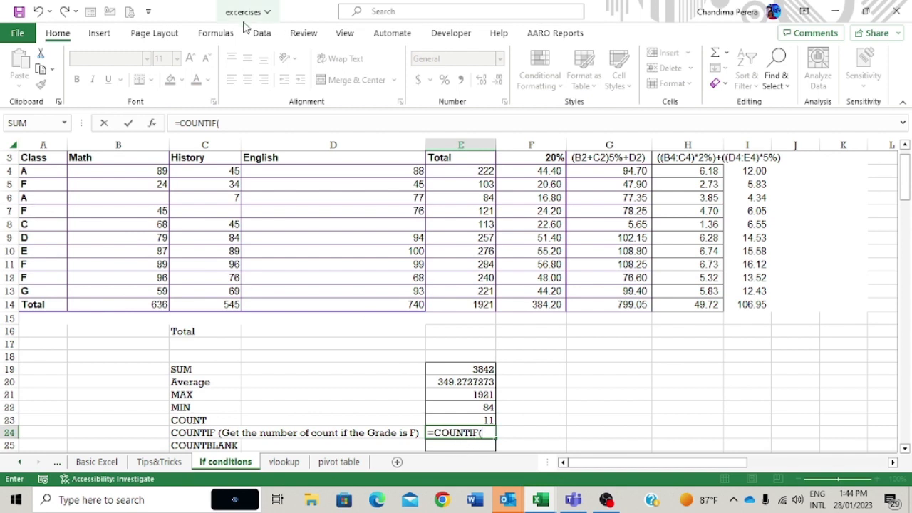
{"action": "left_click_drag", "start_coordinate": [44, 171], "coordinate": [460, 290]}
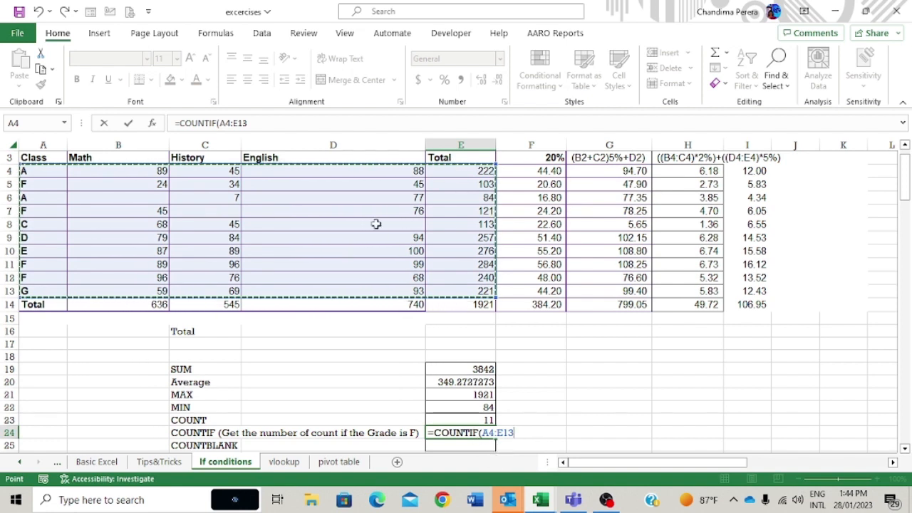
{"action": "type", "text": ","}
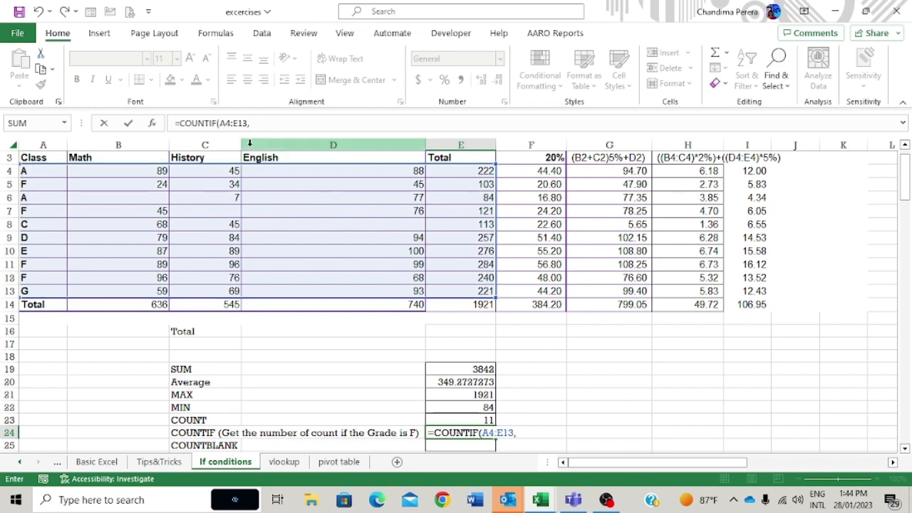
{"action": "left_click", "coordinate": [258, 123]}
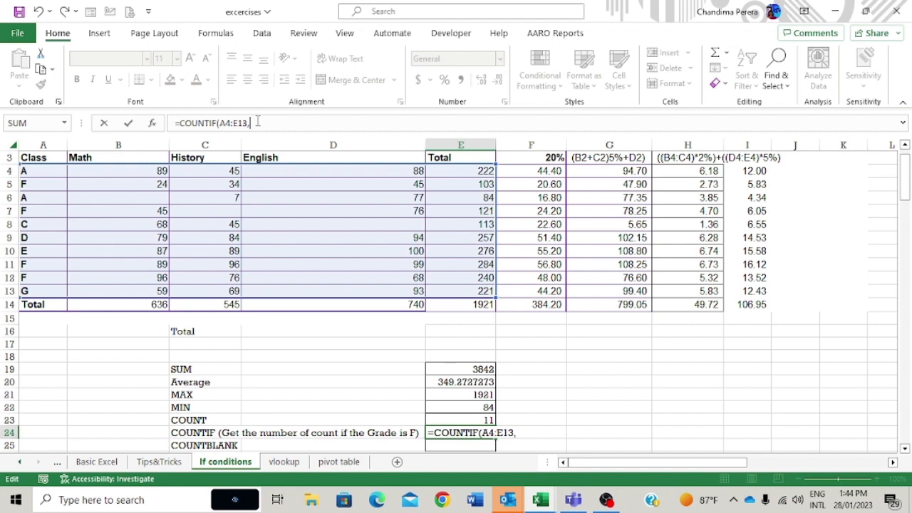
{"action": "type", "text": "\"\""}
{"action": "key", "text": "Return"}
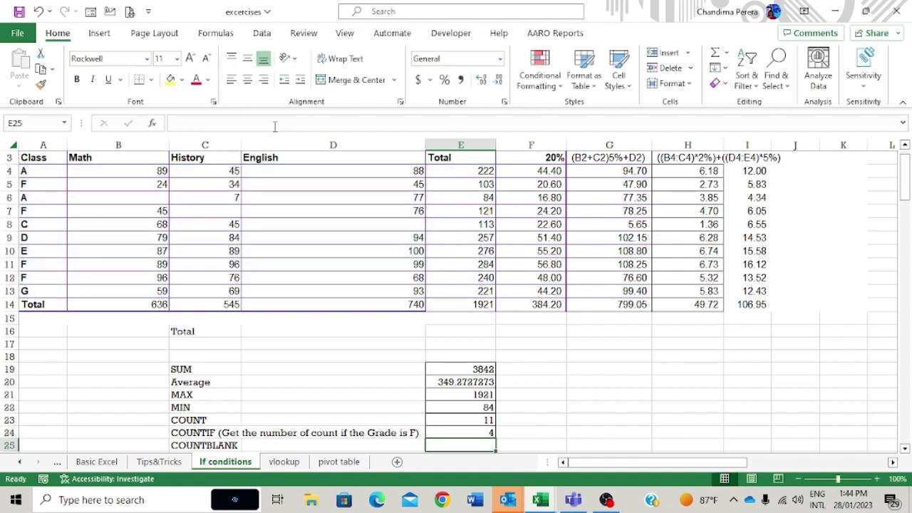
Compare the COUNTIF result in E24 with the table rows whose class is F.
{"action": "scroll", "coordinate": [221, 426], "scroll_direction": "down", "scroll_amount": 1}
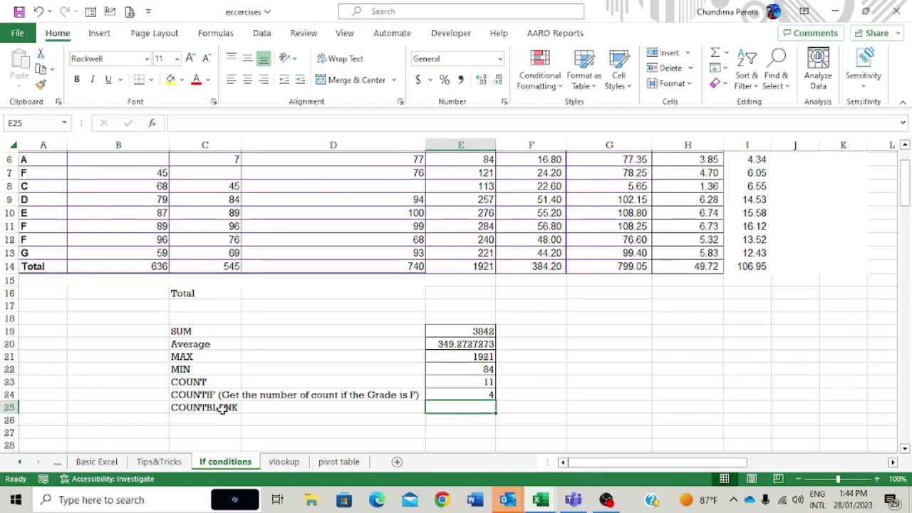
{"action": "left_click", "coordinate": [444, 395]}
{"action": "scroll", "coordinate": [458, 321], "scroll_direction": "up", "scroll_amount": 1}
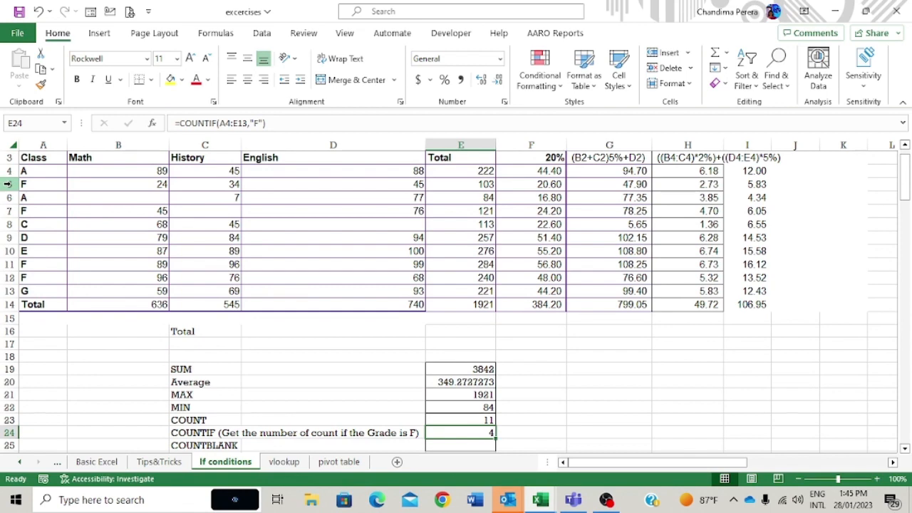
{"action": "left_click", "coordinate": [6, 184]}
{"action": "left_click", "coordinate": [6, 211]}
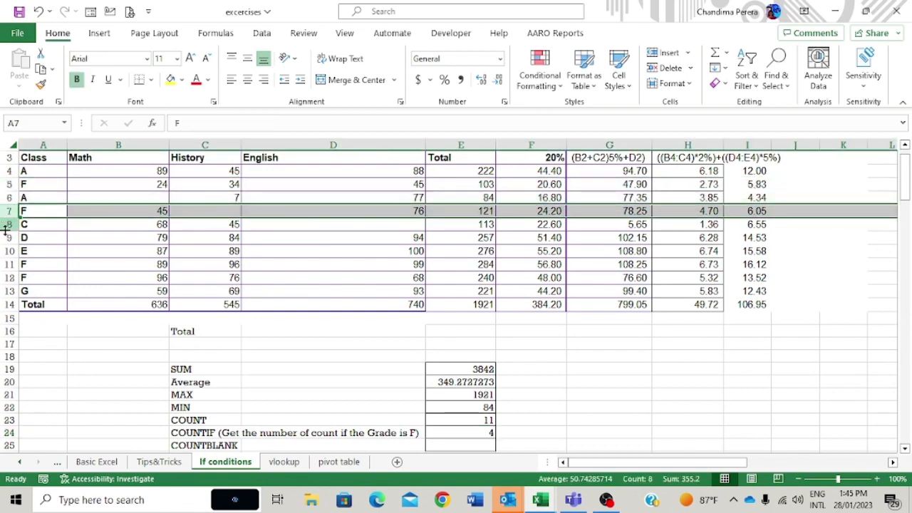
{"action": "left_click", "coordinate": [7, 265]}
{"action": "left_click", "coordinate": [7, 277]}
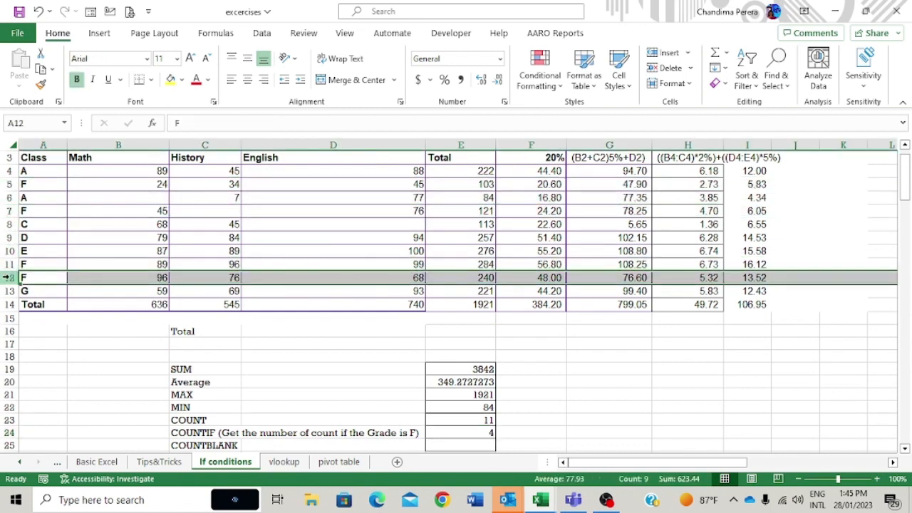
{"action": "scroll", "coordinate": [316, 307], "scroll_direction": "down", "scroll_amount": 2}
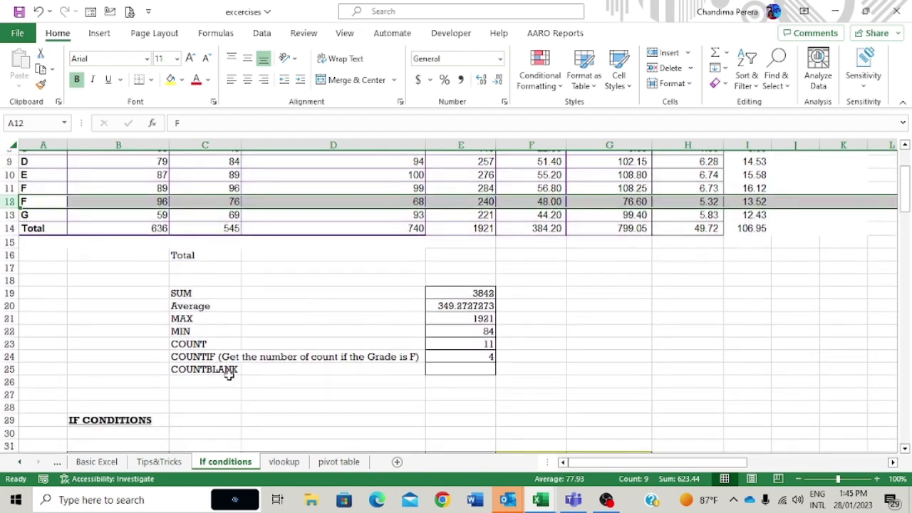
{"action": "left_click", "coordinate": [207, 356]}
{"action": "left_click", "coordinate": [447, 358]}
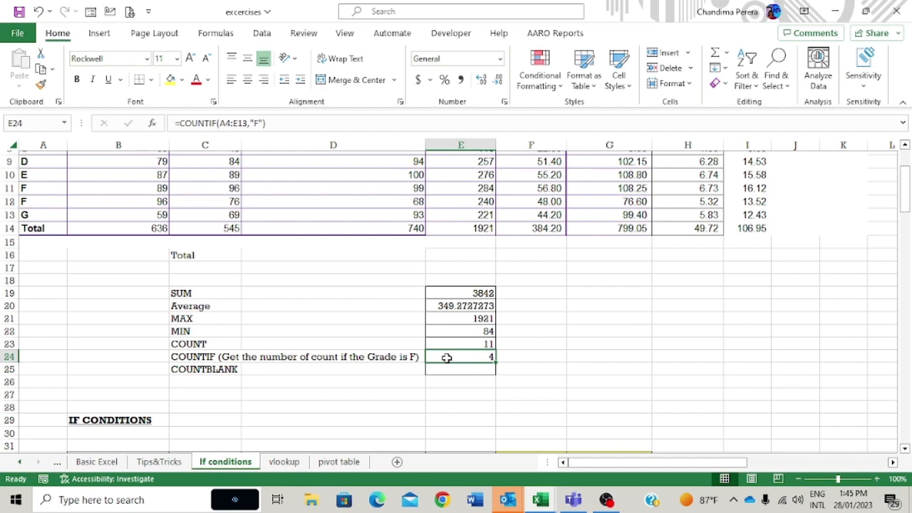
Examine the Math, History and English marks in rows 6 to 9 for blank cells that COUNTBLANK should count.
{"action": "scroll", "coordinate": [447, 358], "scroll_direction": "up", "scroll_amount": 2}
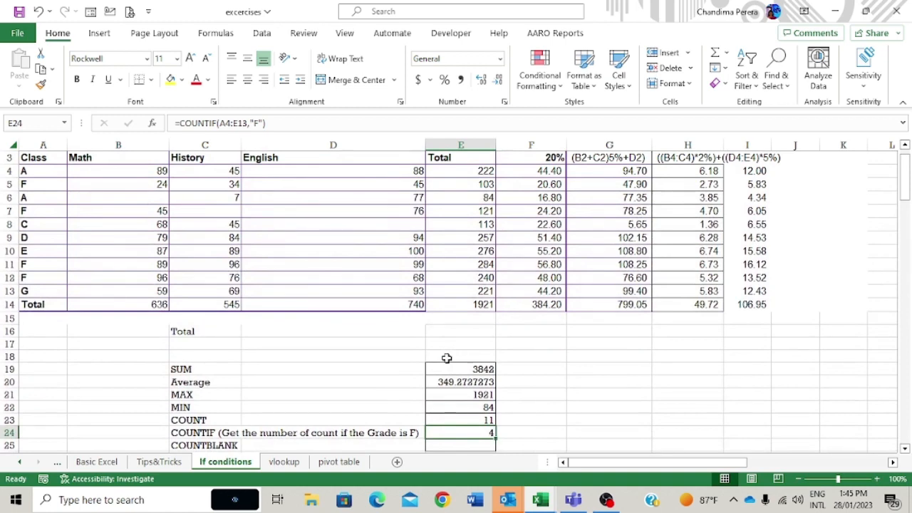
{"action": "scroll", "coordinate": [55, 235], "scroll_direction": "down", "scroll_amount": 1}
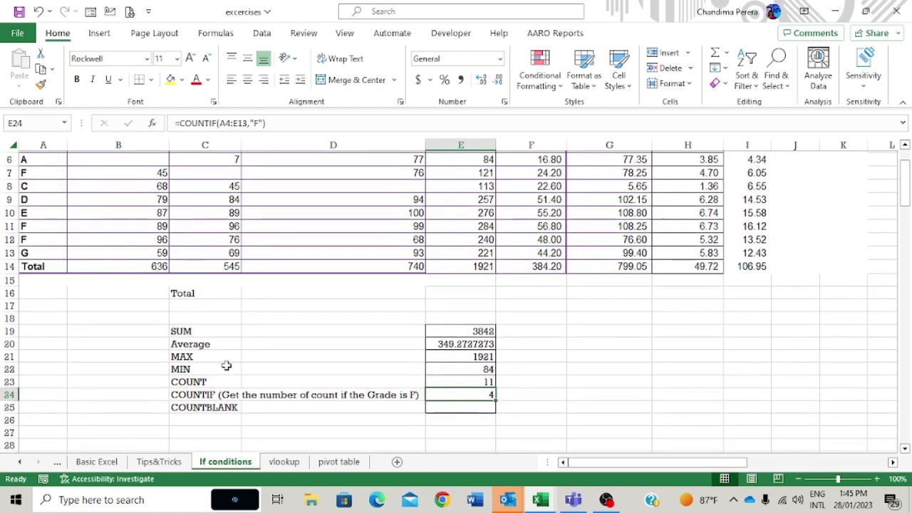
{"action": "left_click", "coordinate": [213, 408]}
{"action": "left_click", "coordinate": [458, 407]}
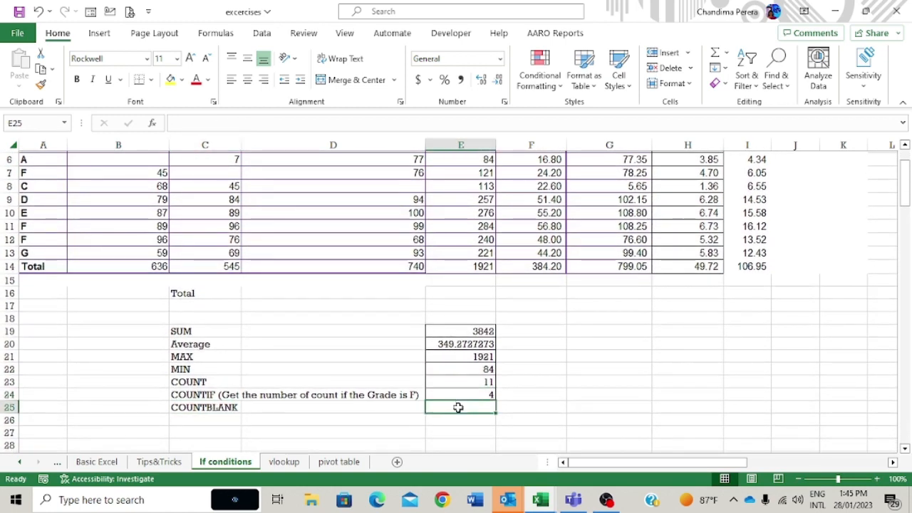
{"action": "scroll", "coordinate": [350, 322], "scroll_direction": "up", "scroll_amount": 2}
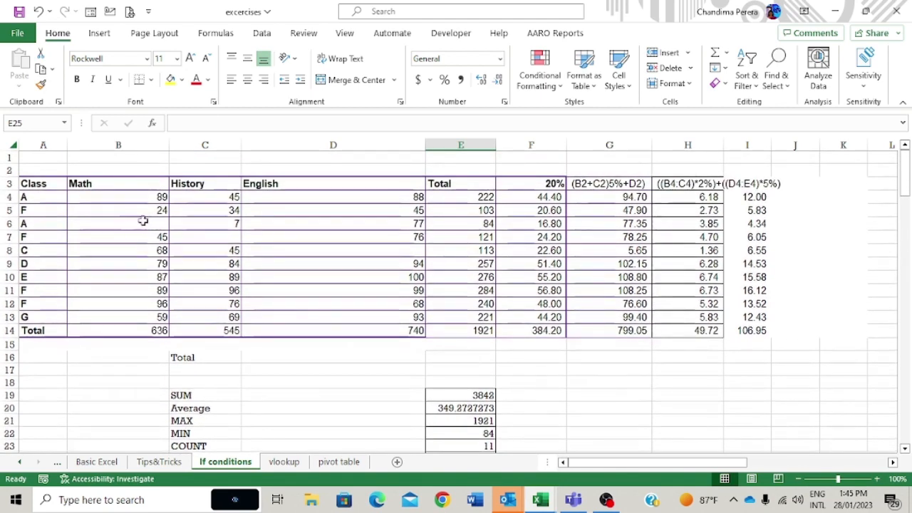
{"action": "left_click", "coordinate": [137, 223]}
{"action": "left_click", "coordinate": [212, 236]}
{"action": "left_click", "coordinate": [299, 236]}
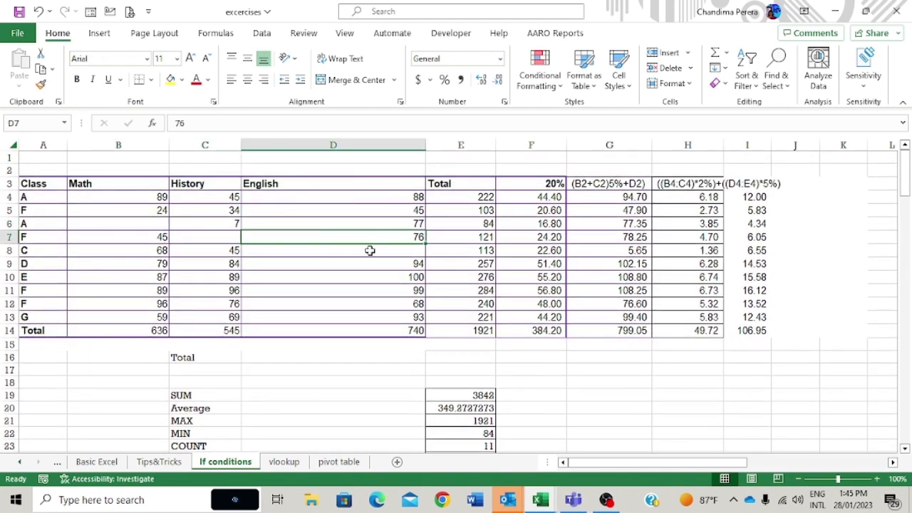
{"action": "left_click", "coordinate": [442, 248]}
{"action": "left_click", "coordinate": [369, 251]}
{"action": "left_click", "coordinate": [147, 268]}
{"action": "scroll", "coordinate": [347, 341], "scroll_direction": "down", "scroll_amount": 2}
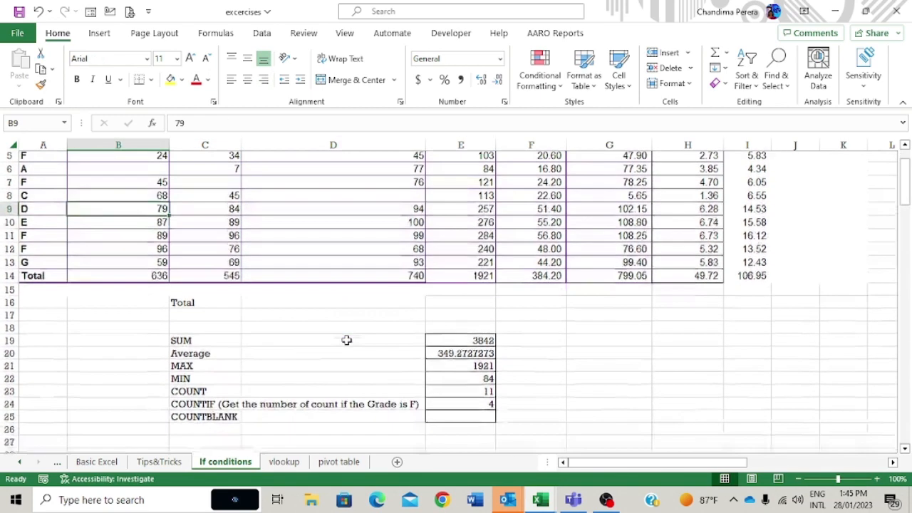
{"action": "scroll", "coordinate": [347, 340], "scroll_direction": "down", "scroll_amount": 1}
Enter =COUNTBLANK(B4:D14) in E25 beside the COUNTBLANK label.
{"action": "left_click", "coordinate": [449, 393]}
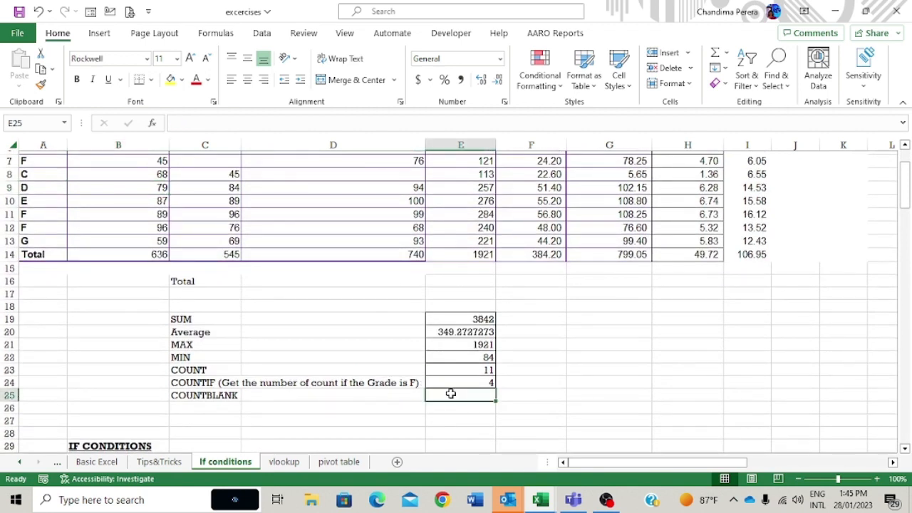
{"action": "type", "text": "=cou"}
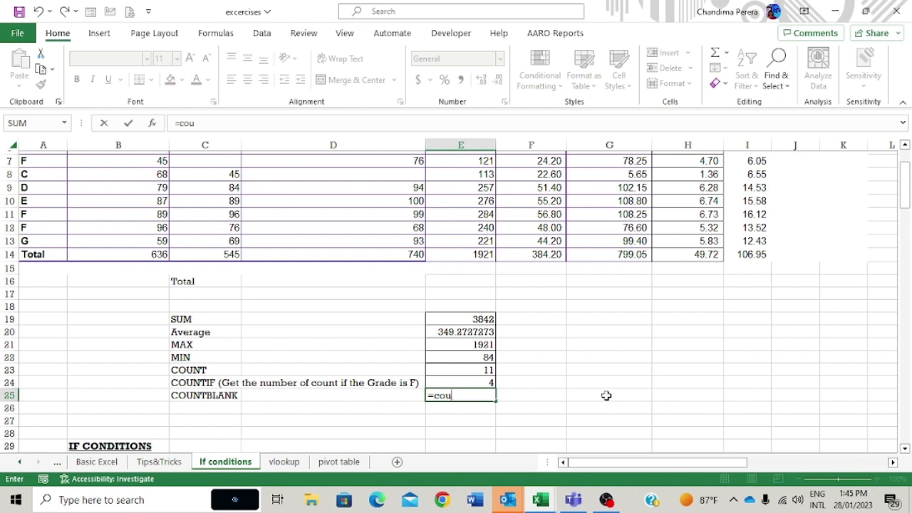
{"action": "double_click", "coordinate": [550, 378]}
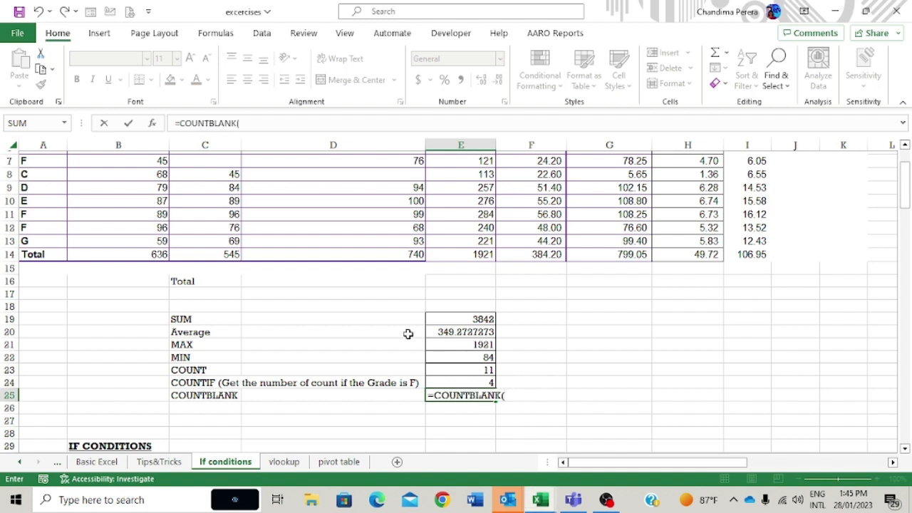
{"action": "scroll", "coordinate": [392, 326], "scroll_direction": "up", "scroll_amount": 2}
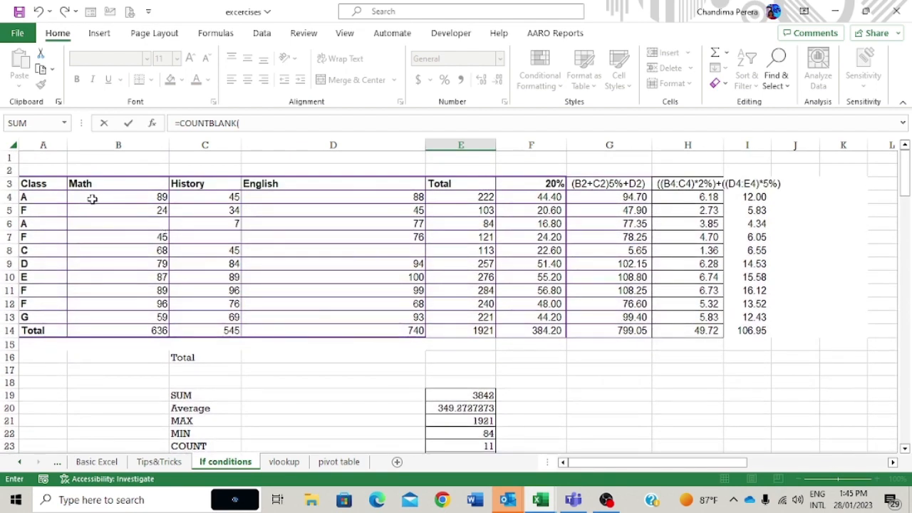
{"action": "left_click_drag", "start_coordinate": [109, 198], "coordinate": [349, 332]}
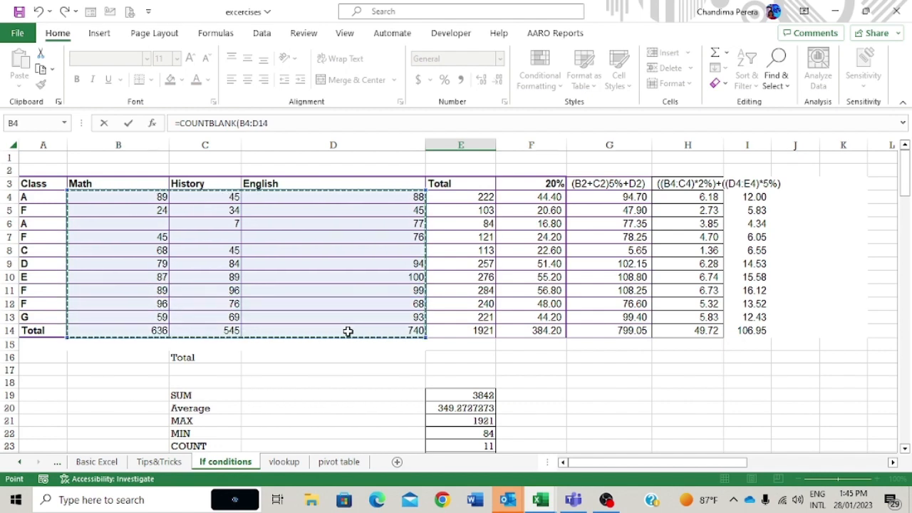
{"action": "key", "text": "Return"}
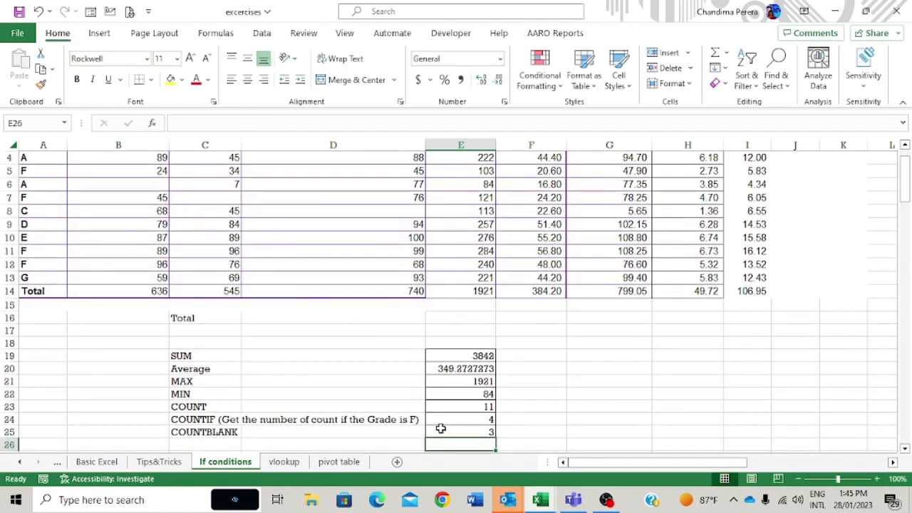
Compare the COUNTBLANK result in E25 with the empty mark cells in rows 6 to 8.
{"action": "left_click", "coordinate": [441, 429]}
{"action": "left_click", "coordinate": [149, 185]}
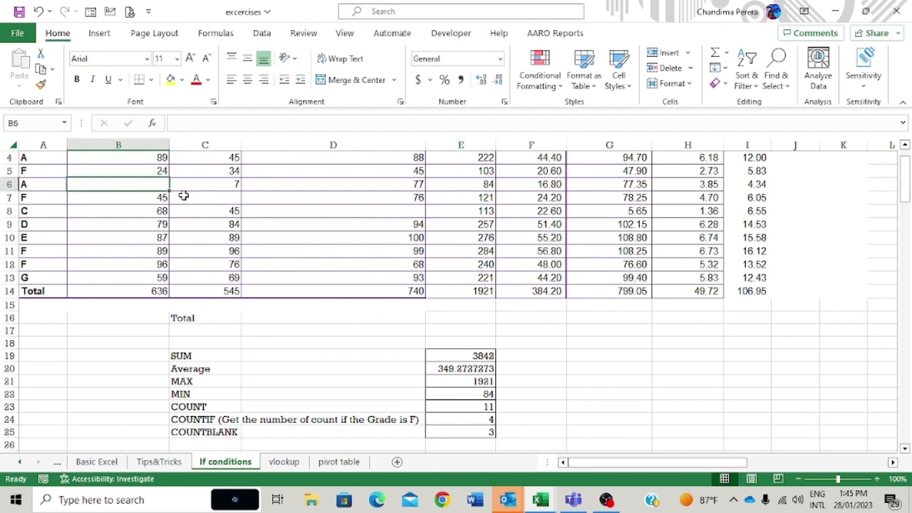
{"action": "left_click", "coordinate": [184, 195]}
{"action": "left_click", "coordinate": [400, 209]}
{"action": "left_click", "coordinate": [216, 213]}
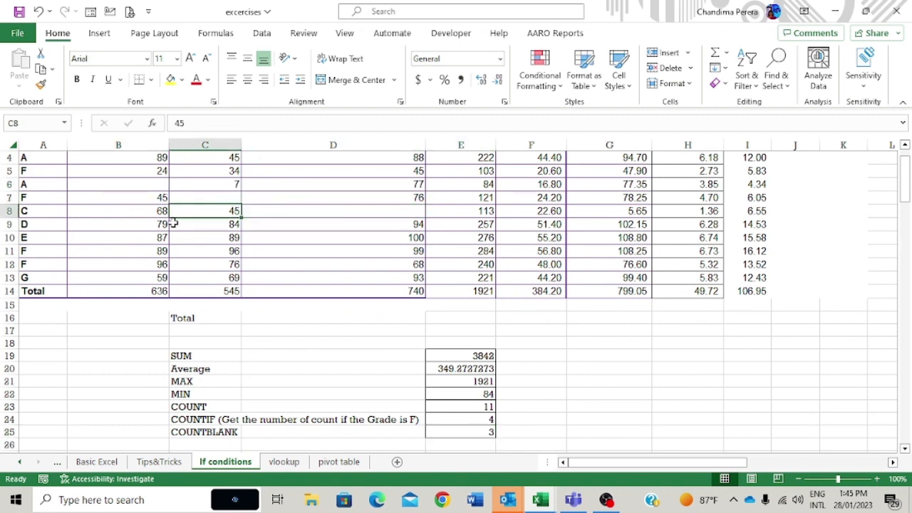
Clear the Math marks of classes D and E in B9:B10 and check the COUNTBLANK result in E25.
{"action": "left_click_drag", "start_coordinate": [145, 226], "coordinate": [146, 236]}
{"action": "key", "text": "Delete"}
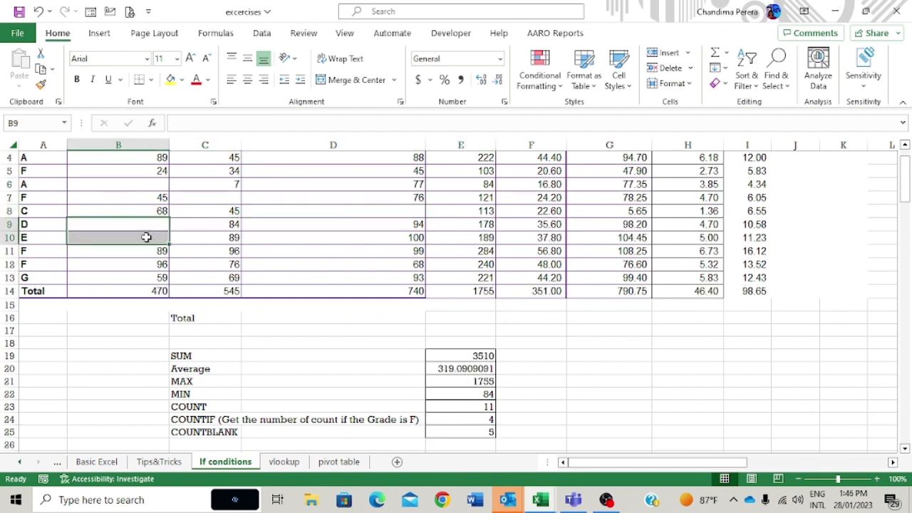
{"action": "left_click", "coordinate": [489, 429]}
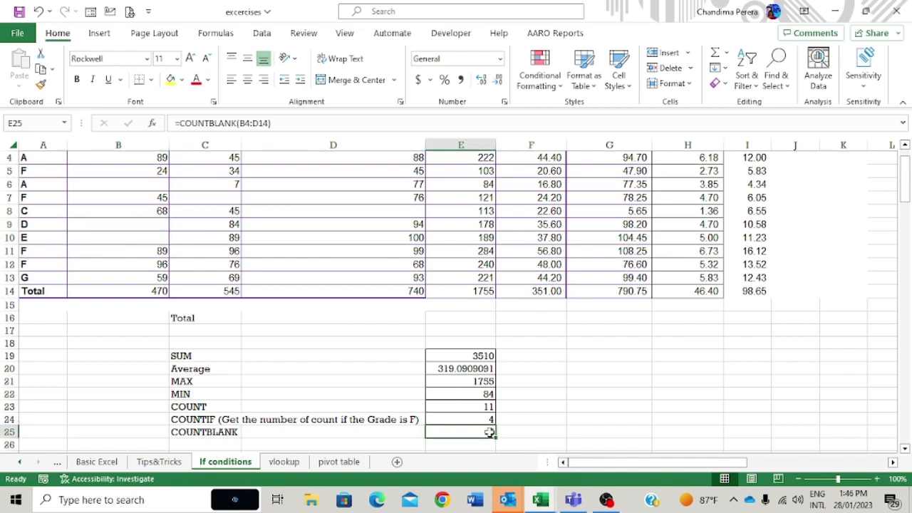
{"action": "scroll", "coordinate": [539, 406], "scroll_direction": "down", "scroll_amount": 1}
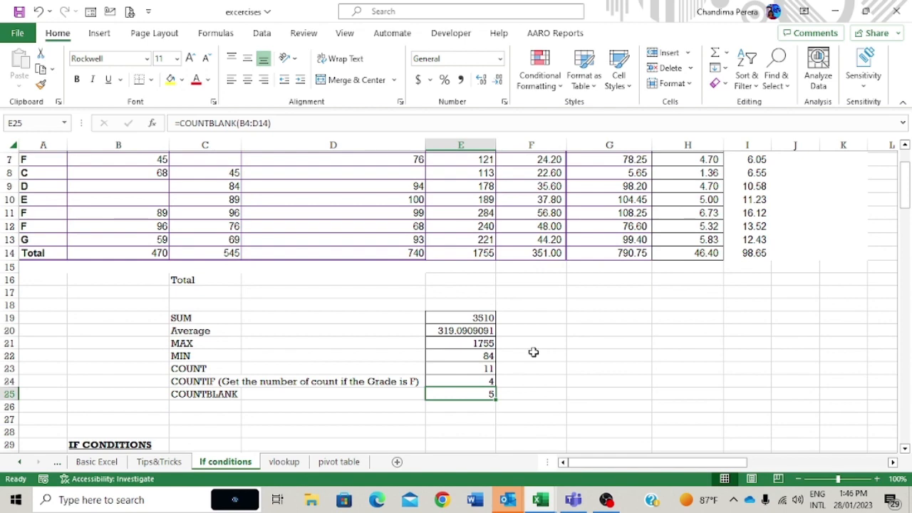
{"action": "scroll", "coordinate": [533, 348], "scroll_direction": "up", "scroll_amount": 2}
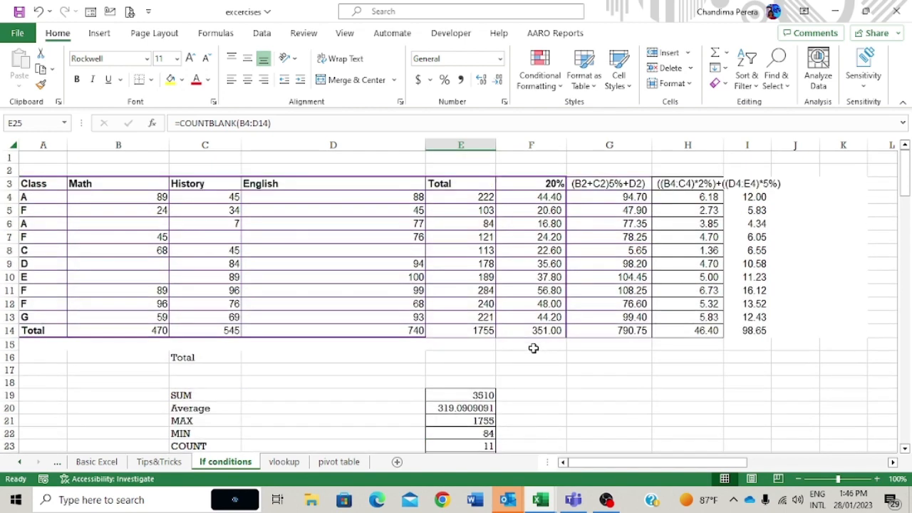